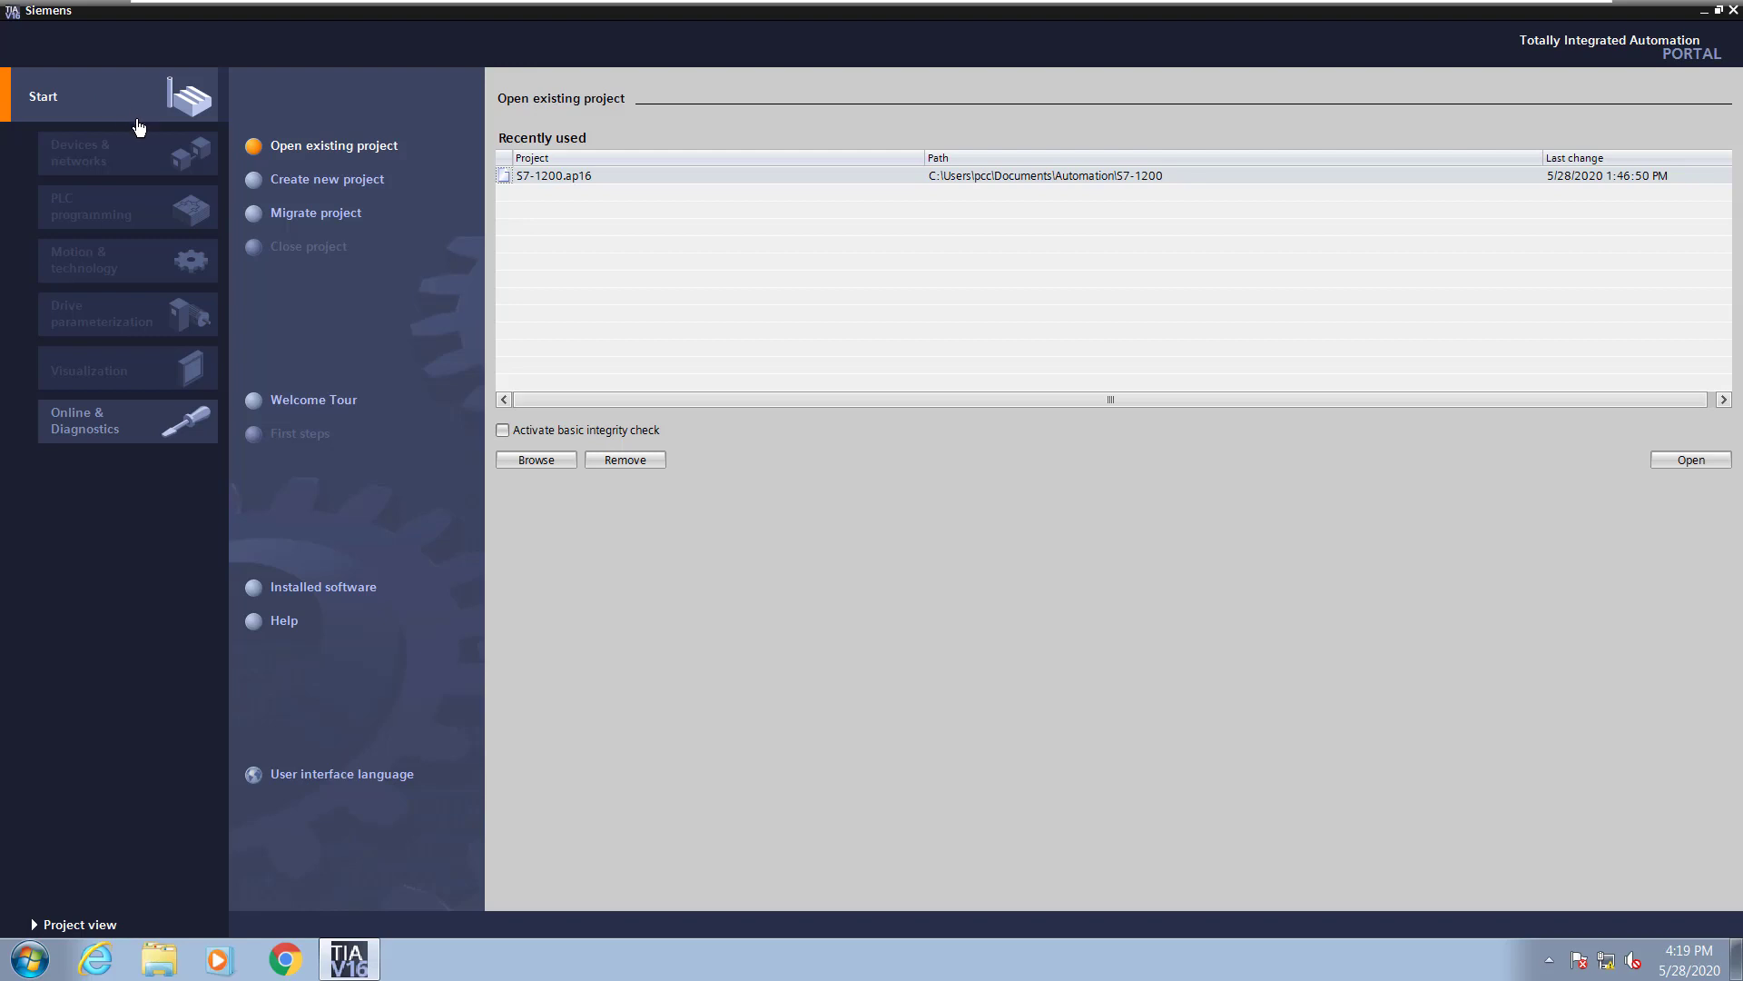
- Replace the default Project2 name with 'Upload' and create the new project
click(258, 183)
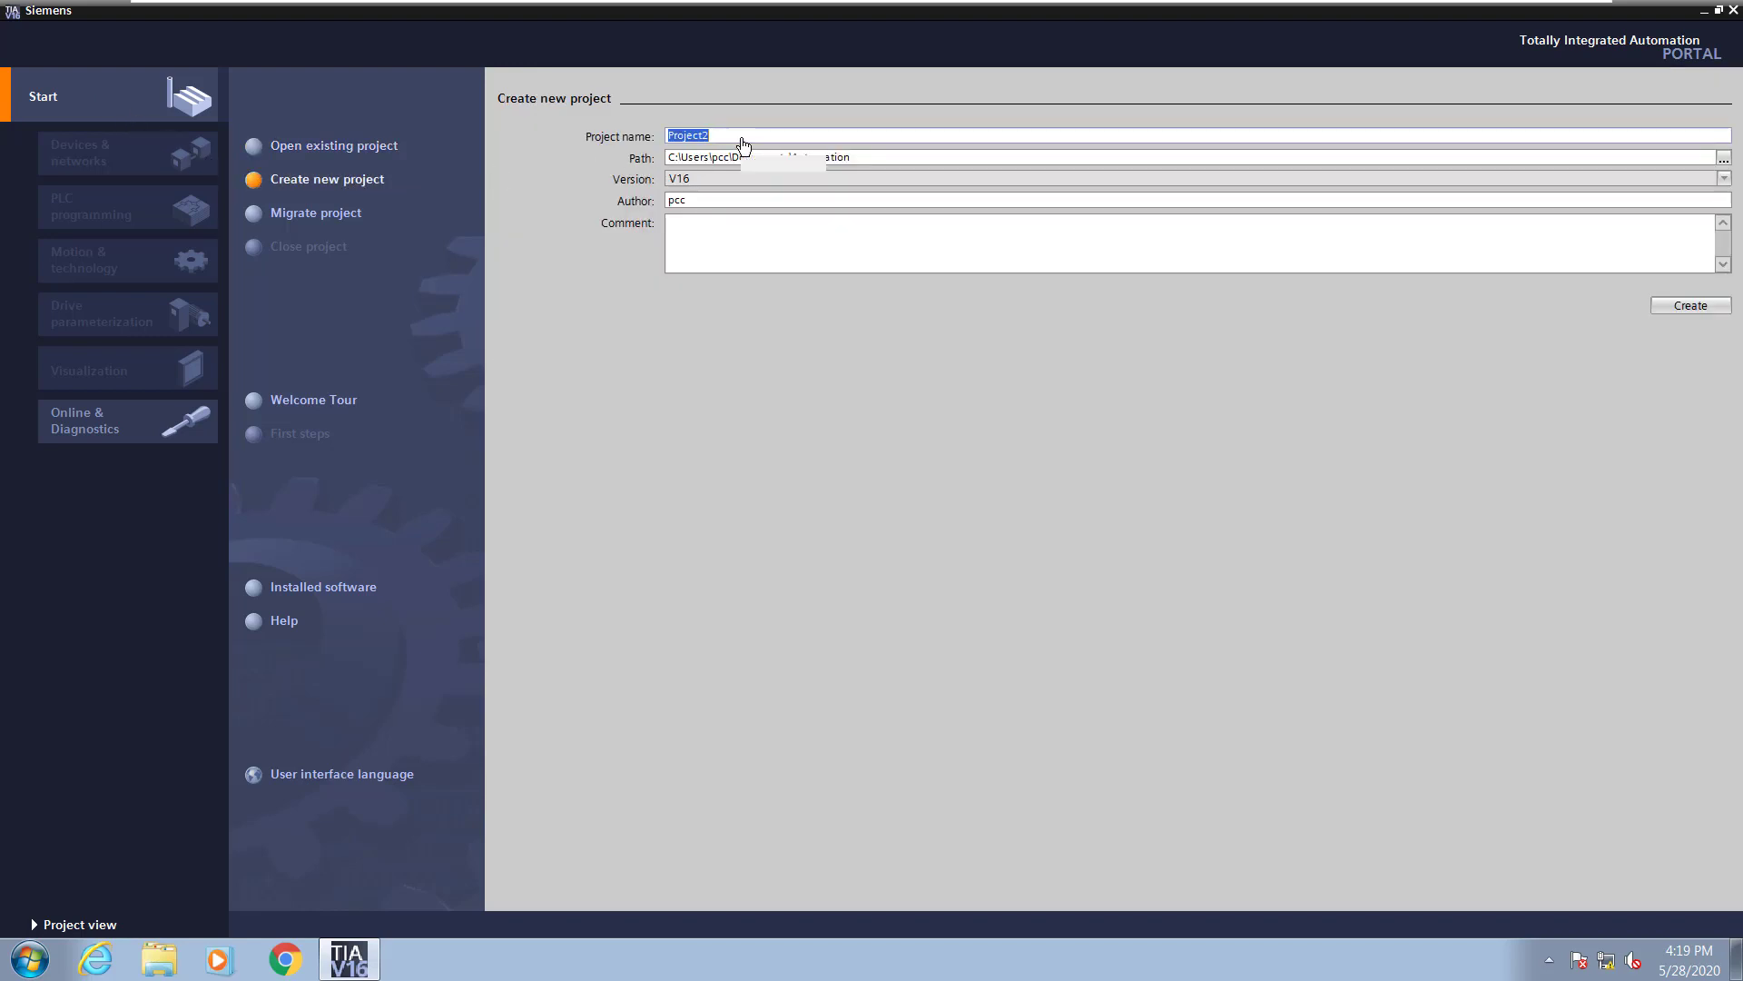
text(Upload)
click(1679, 307)
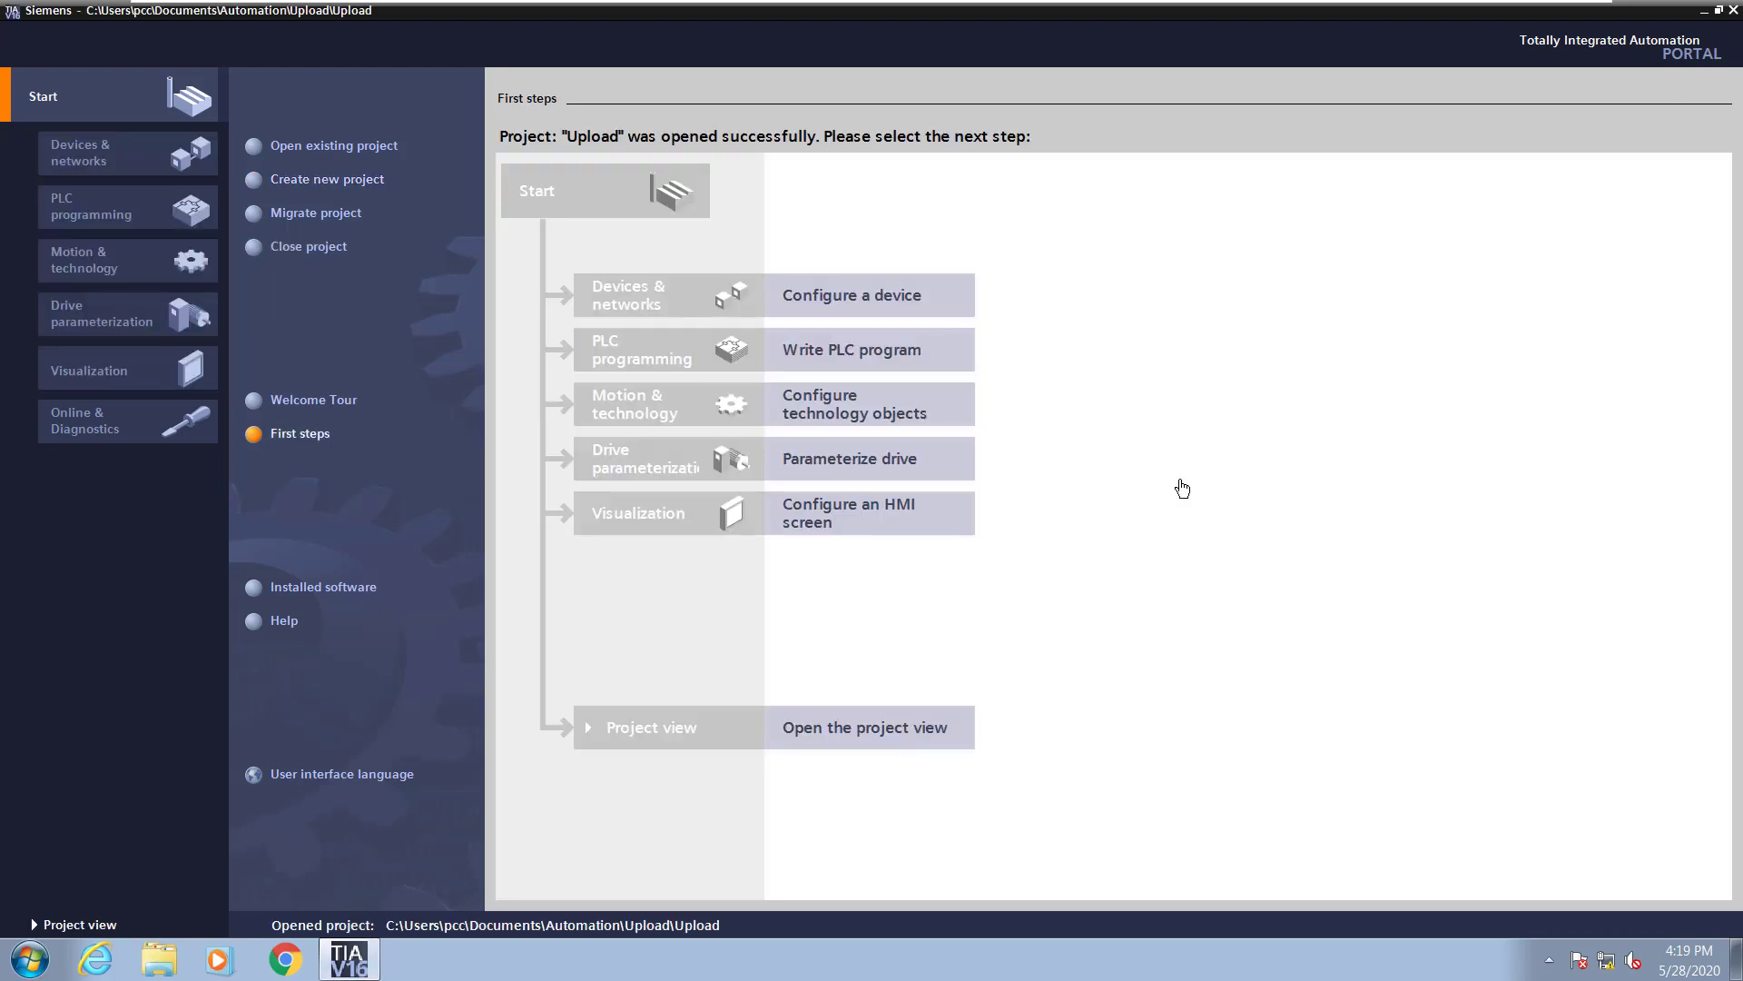
- Search PN/IE for accessible devices and show plc_pcc (CPU 1215C, 192.168.0.1), declining the default prompt
click(78, 423)
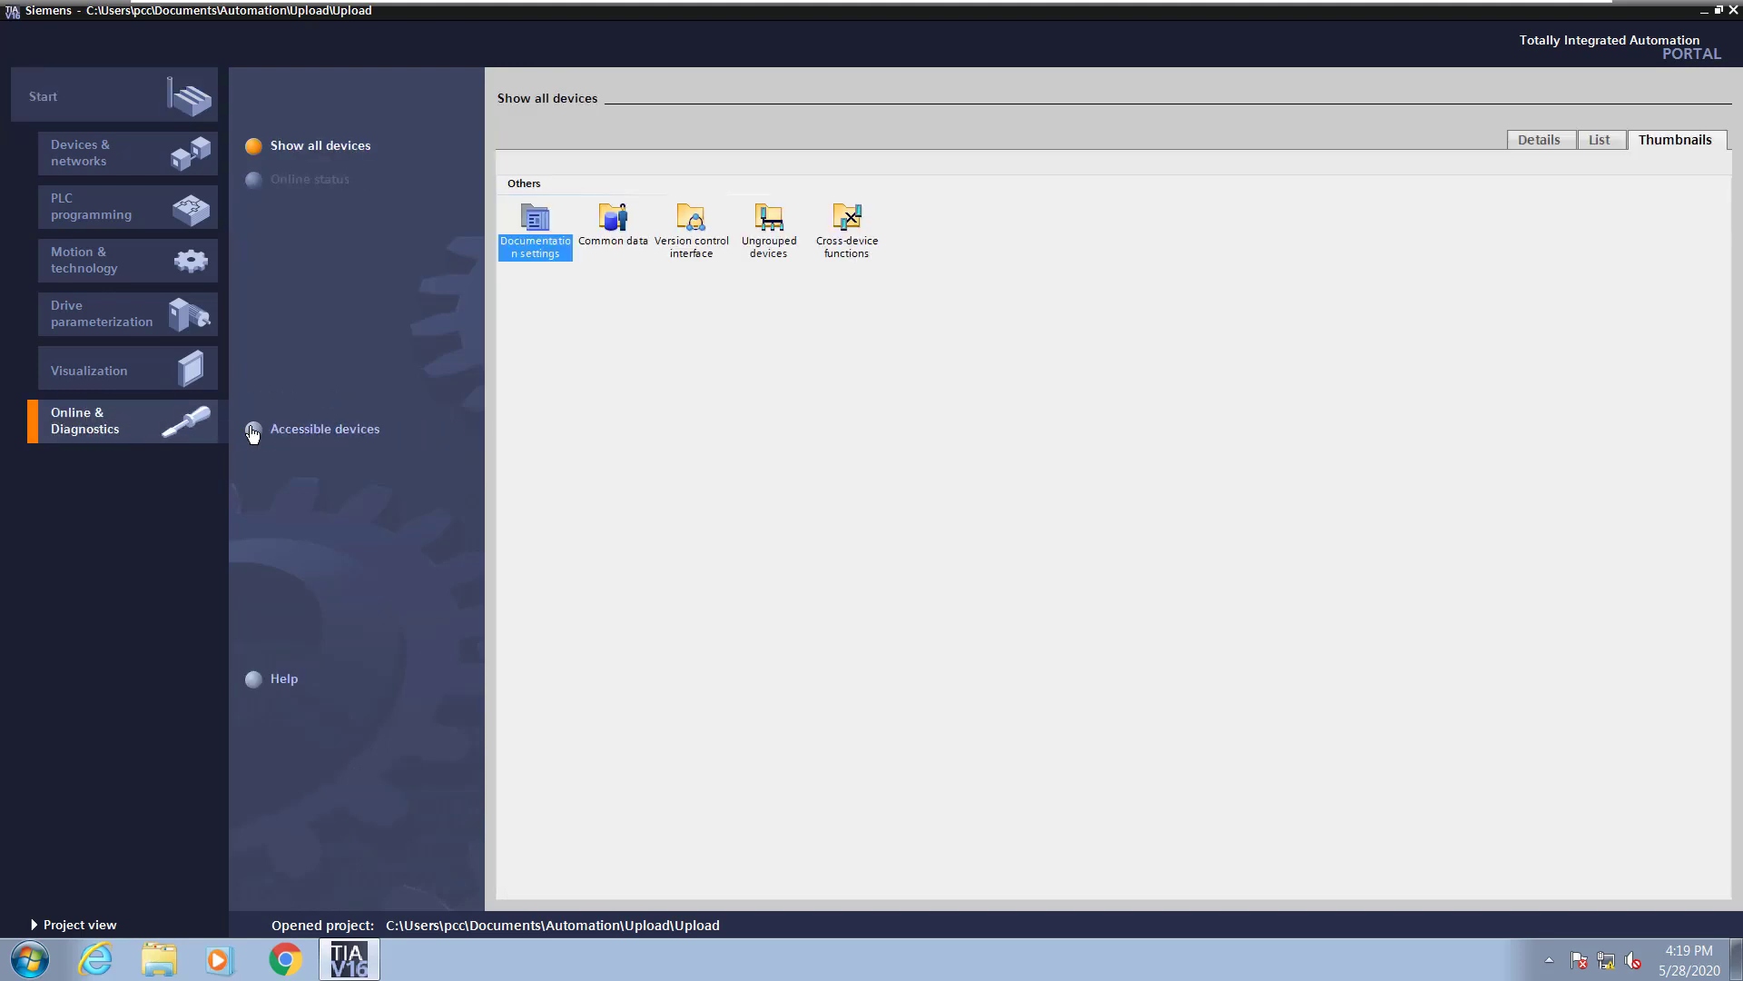
click(274, 437)
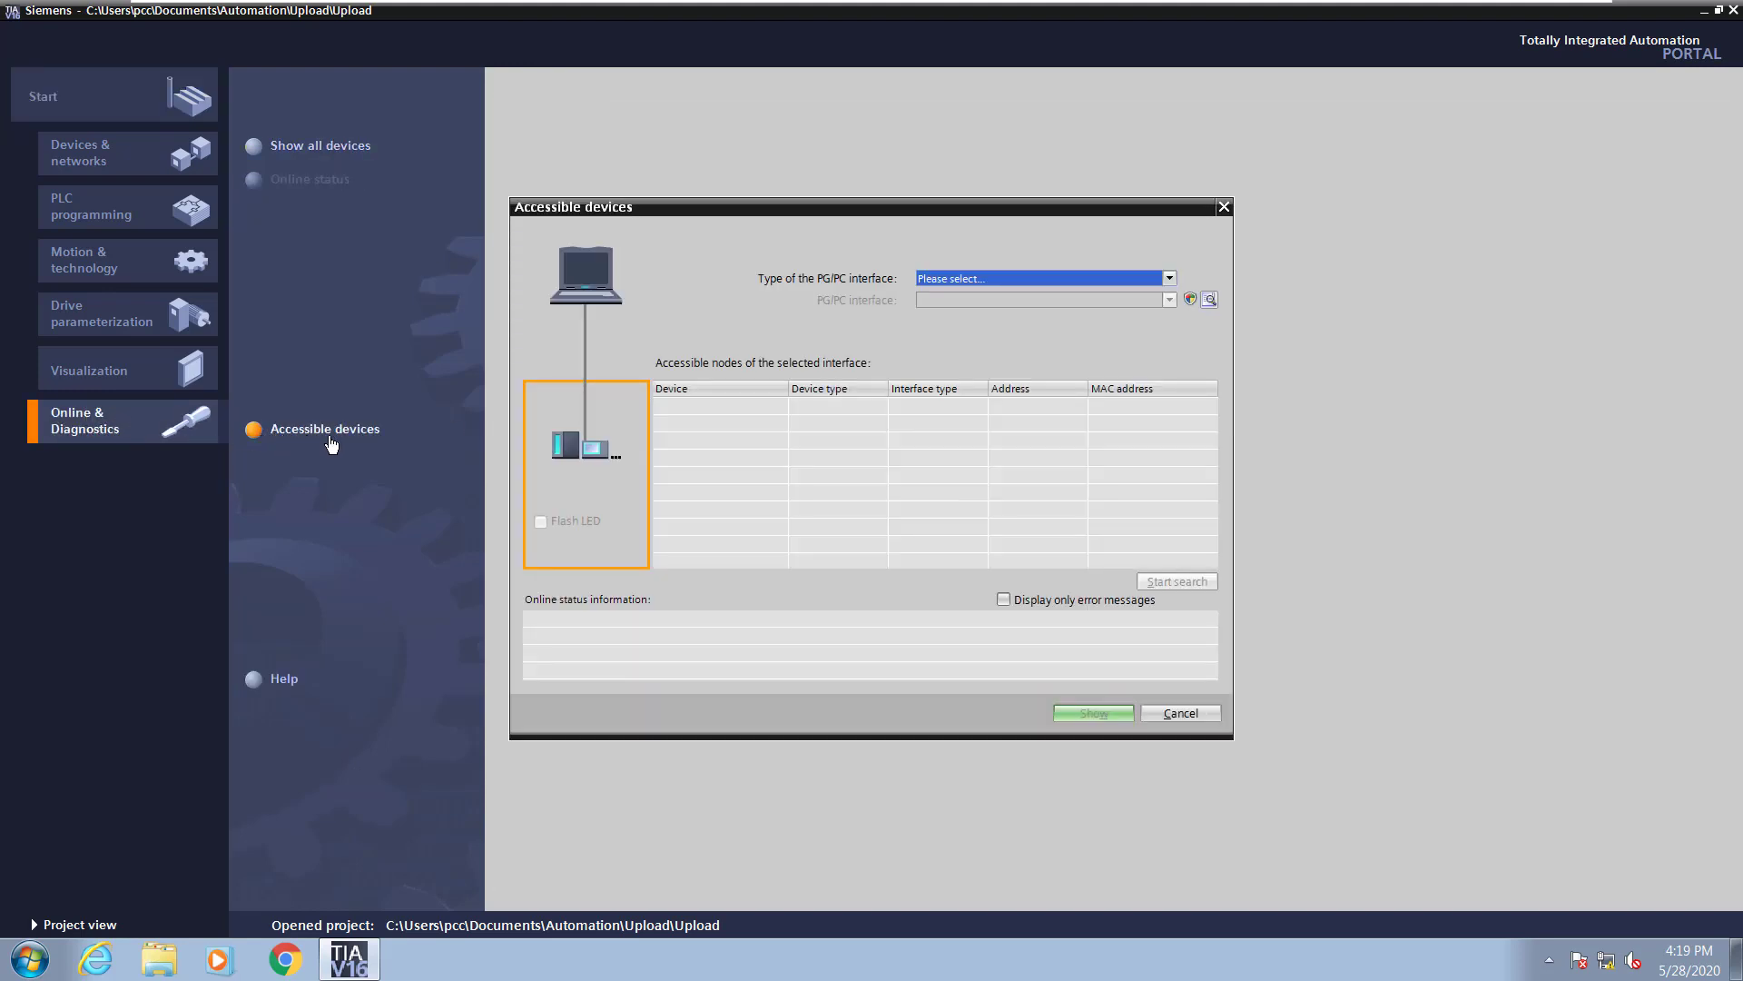
click(1170, 279)
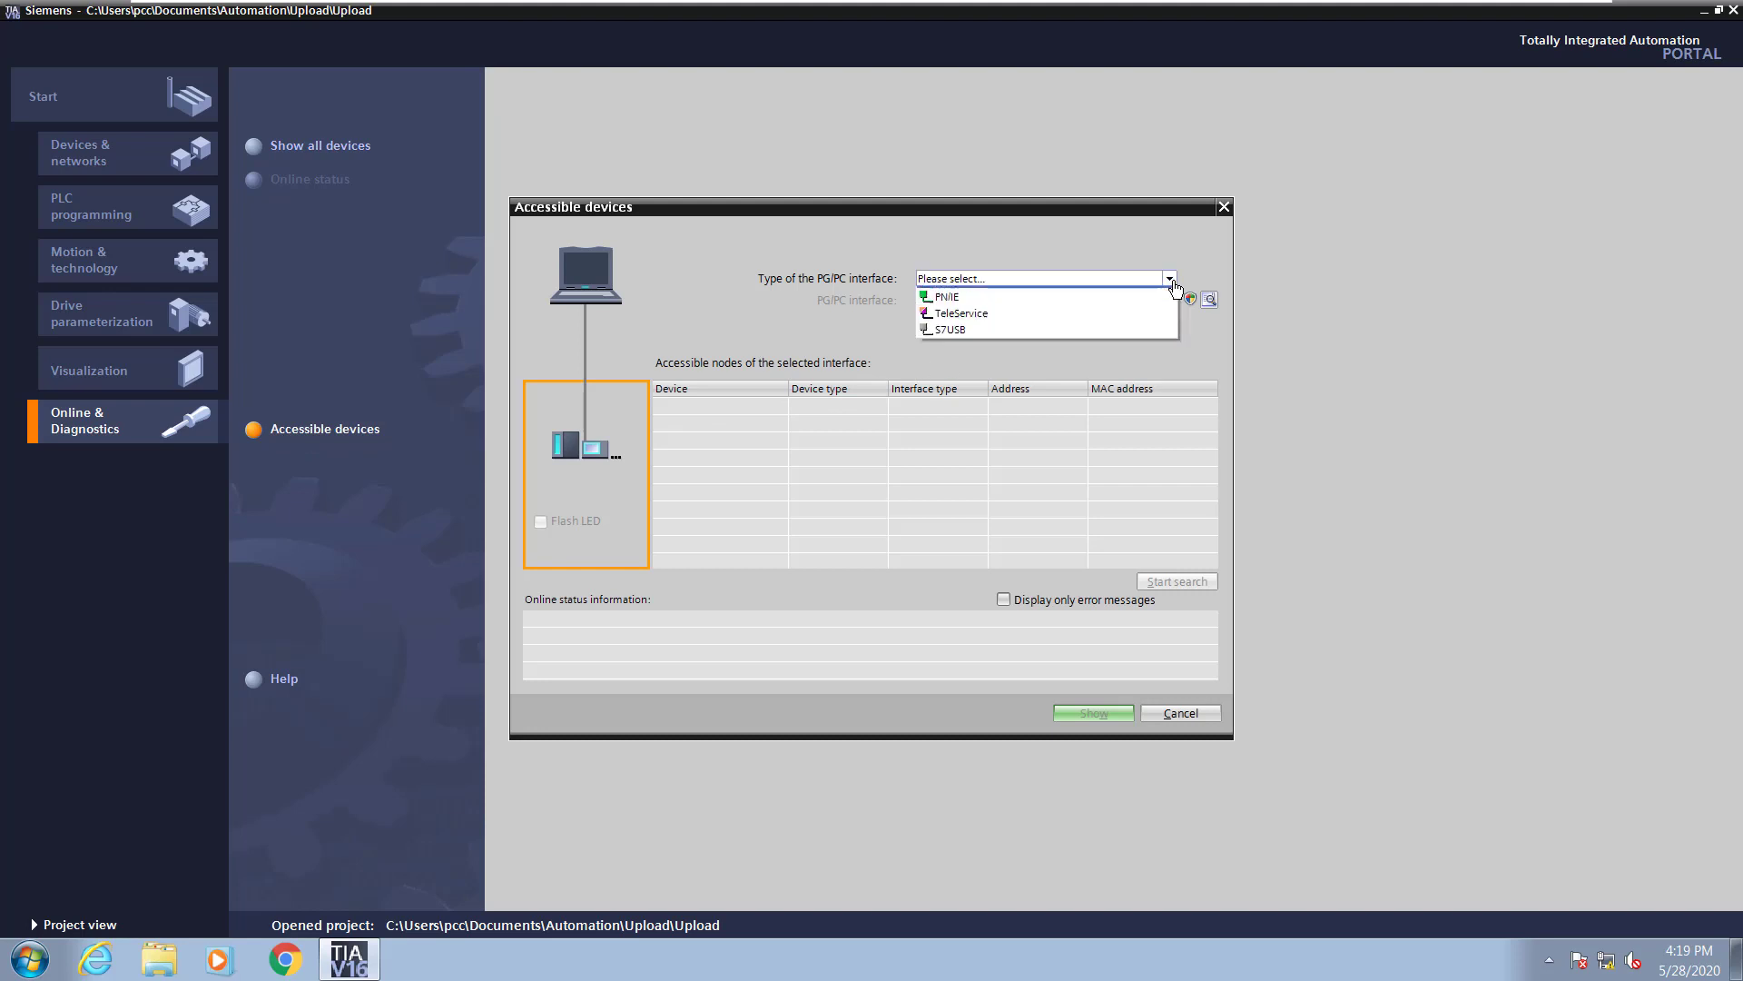
click(1137, 314)
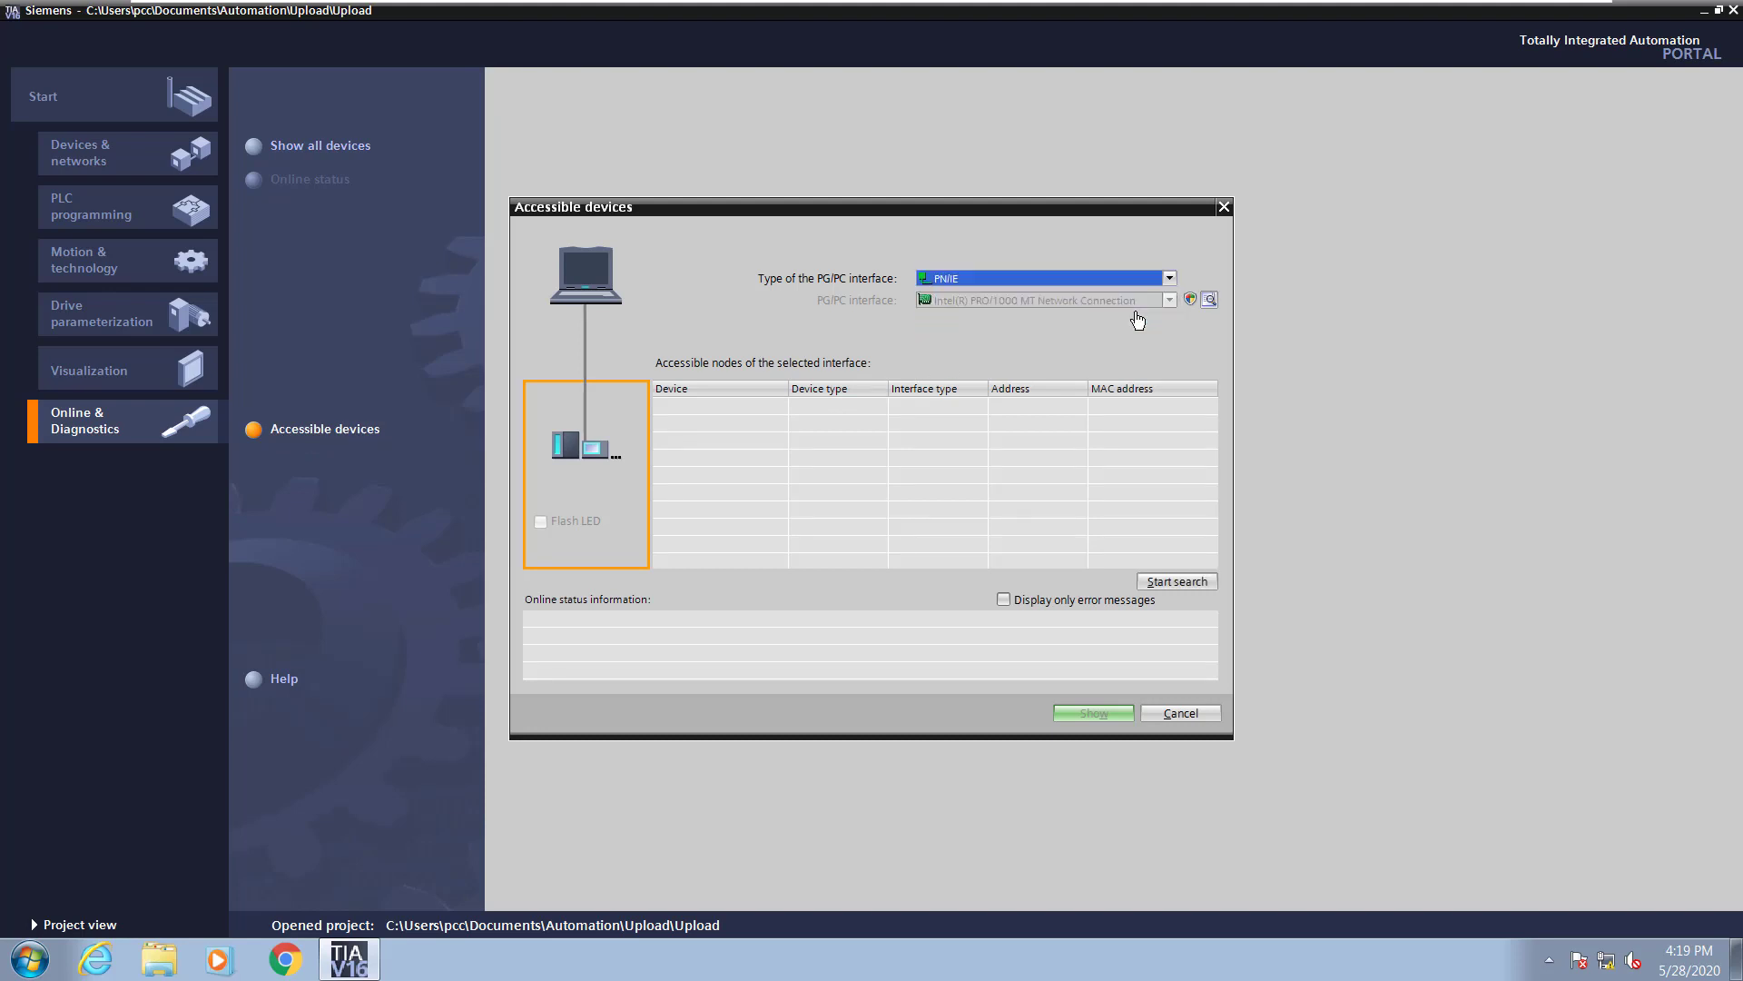
click(1178, 582)
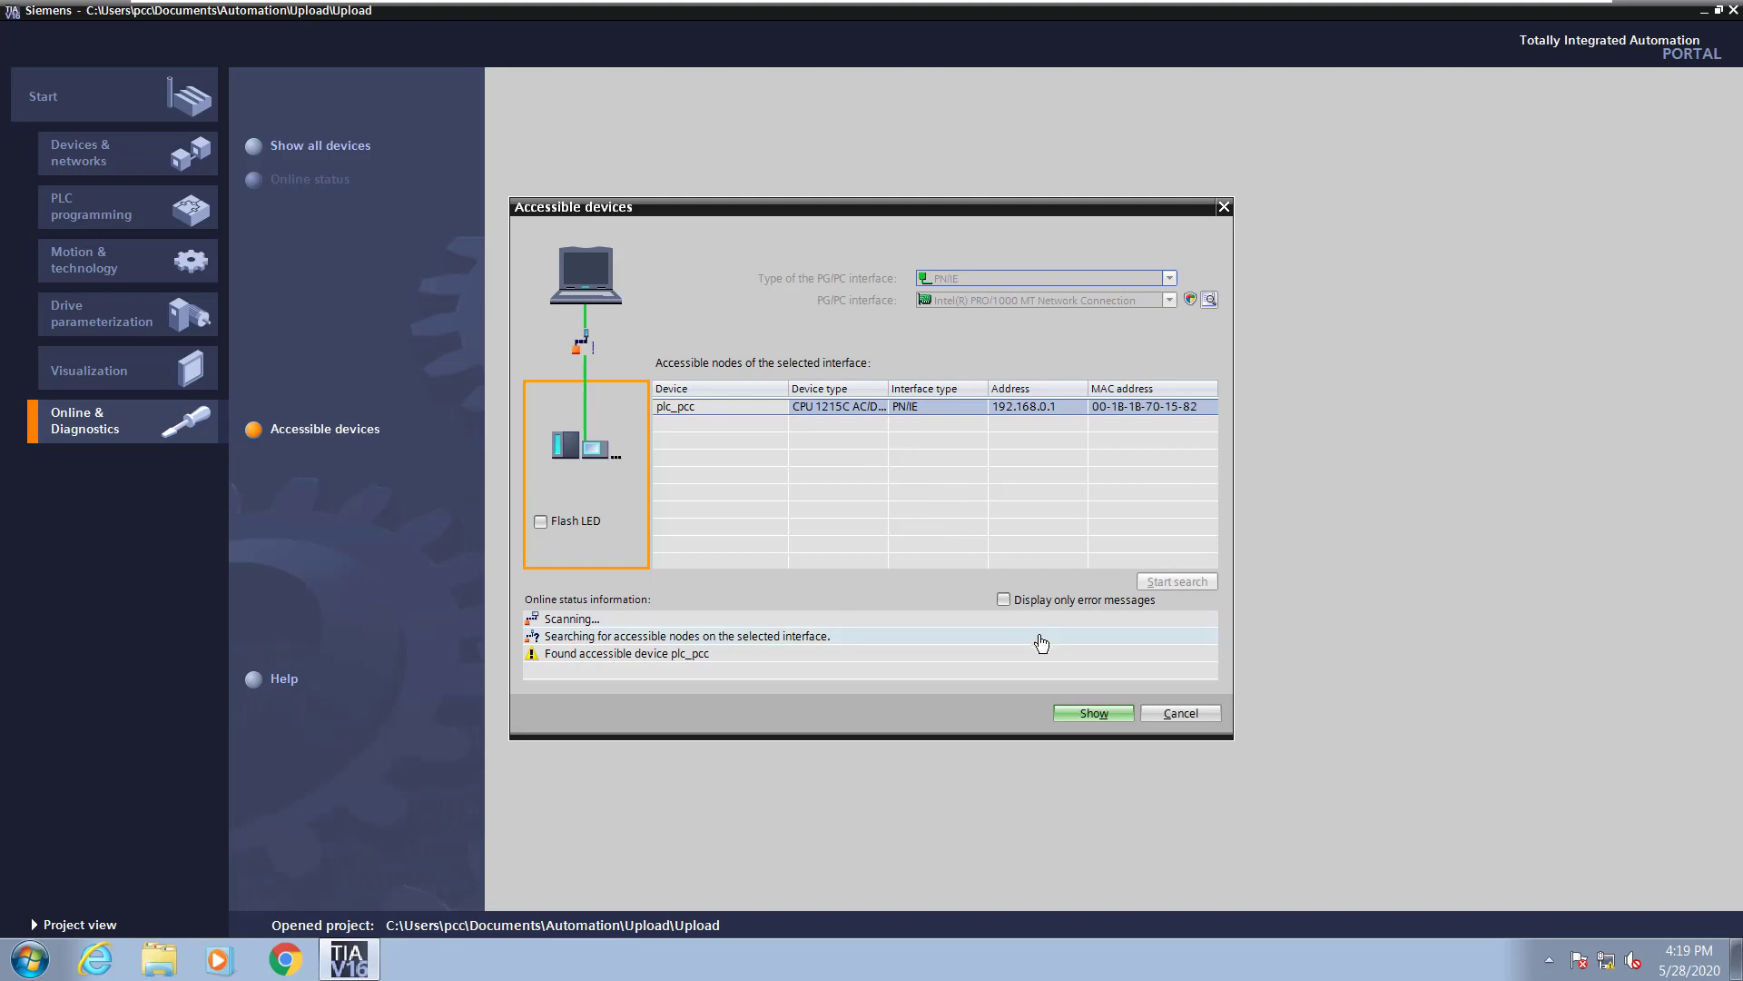
click(1093, 715)
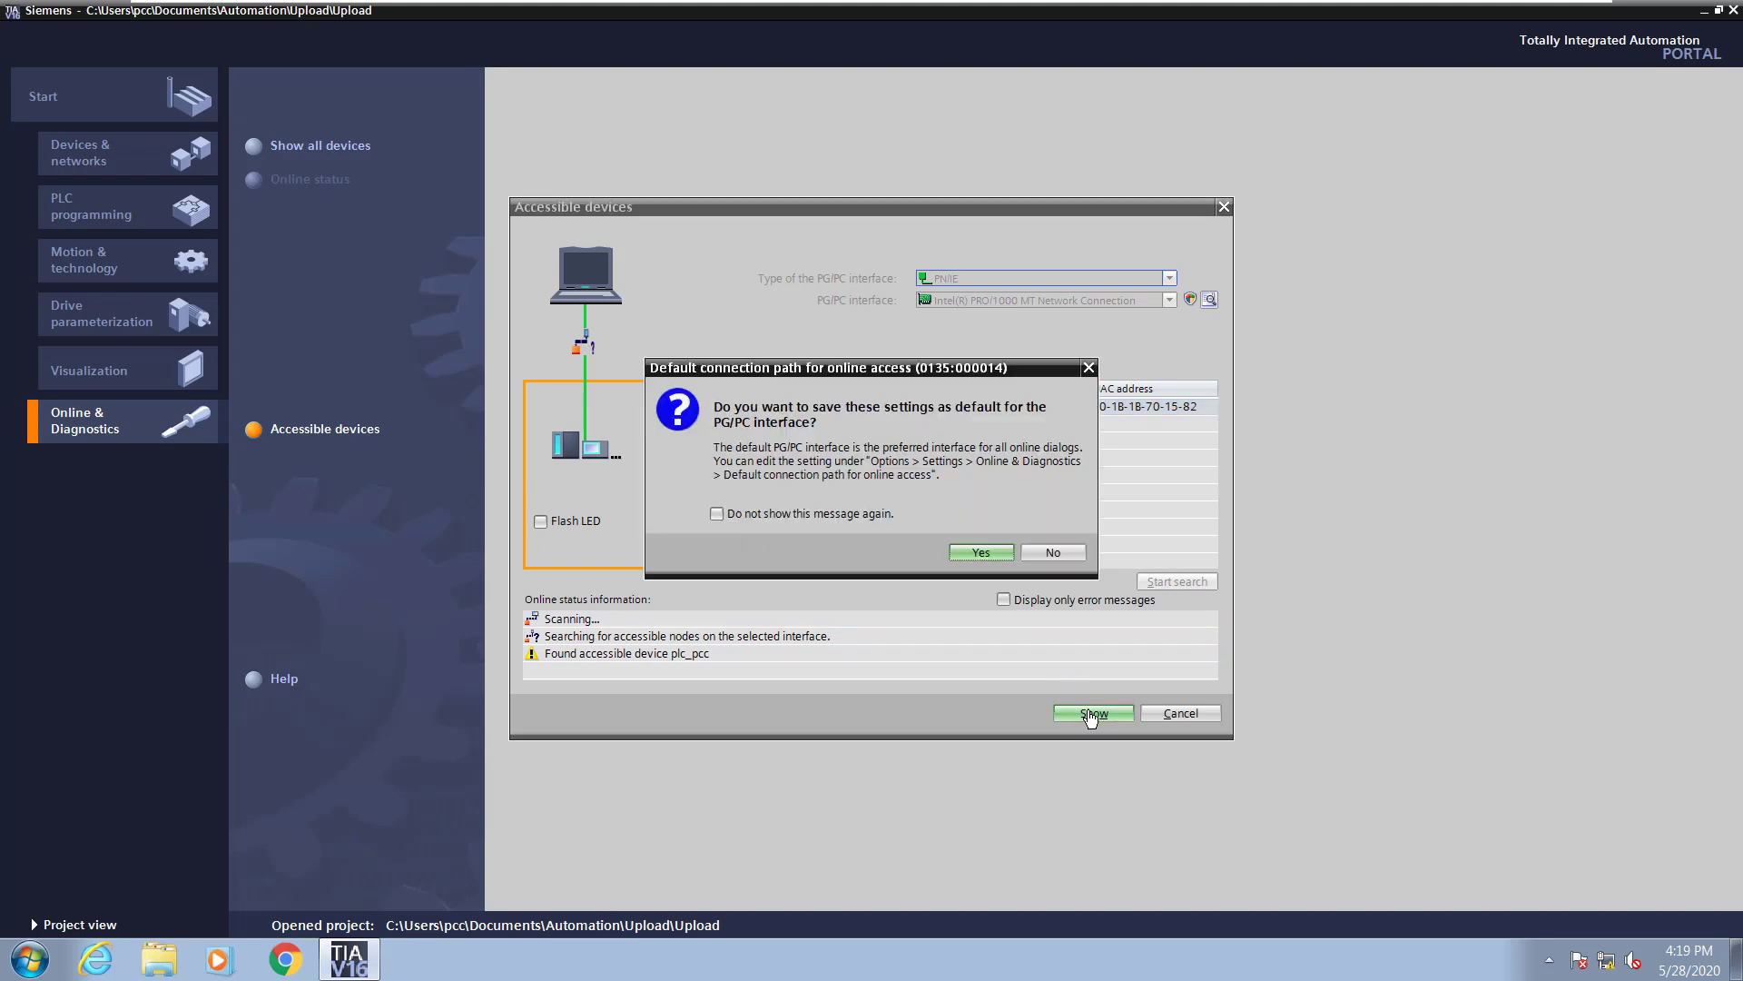
click(1056, 554)
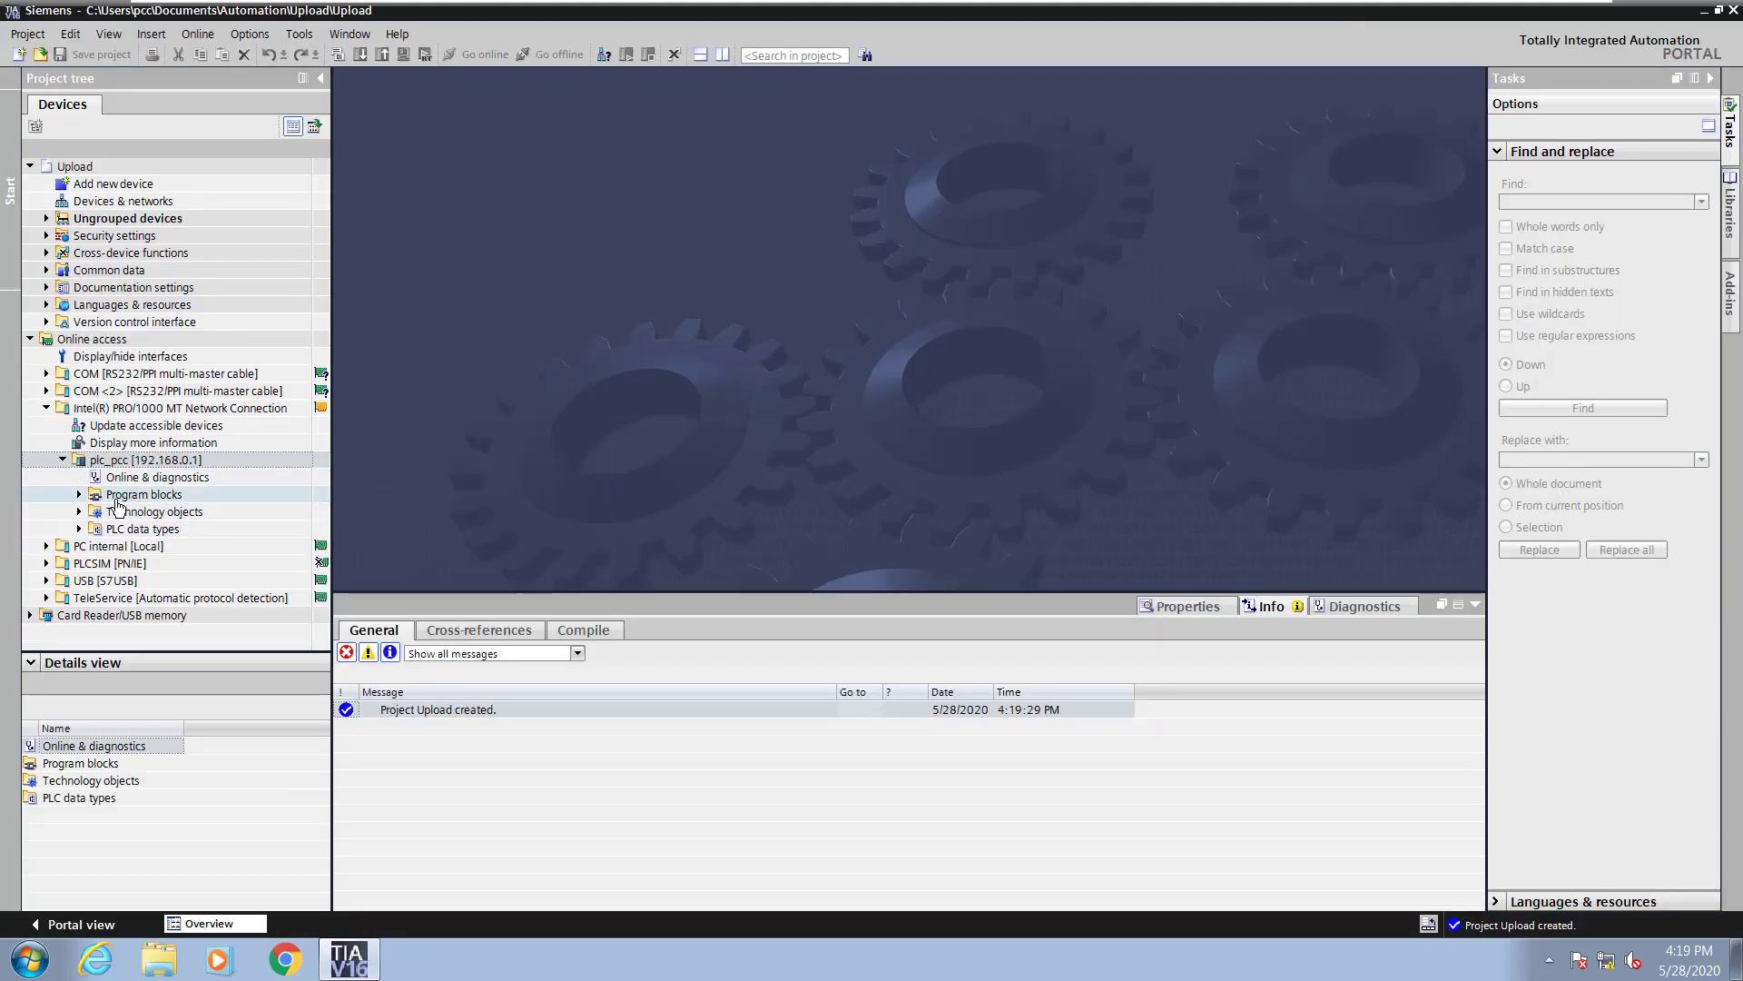
- Expand plc_pcc's online Program blocks, select plc_pcc and bring up the Online menu
click(79, 495)
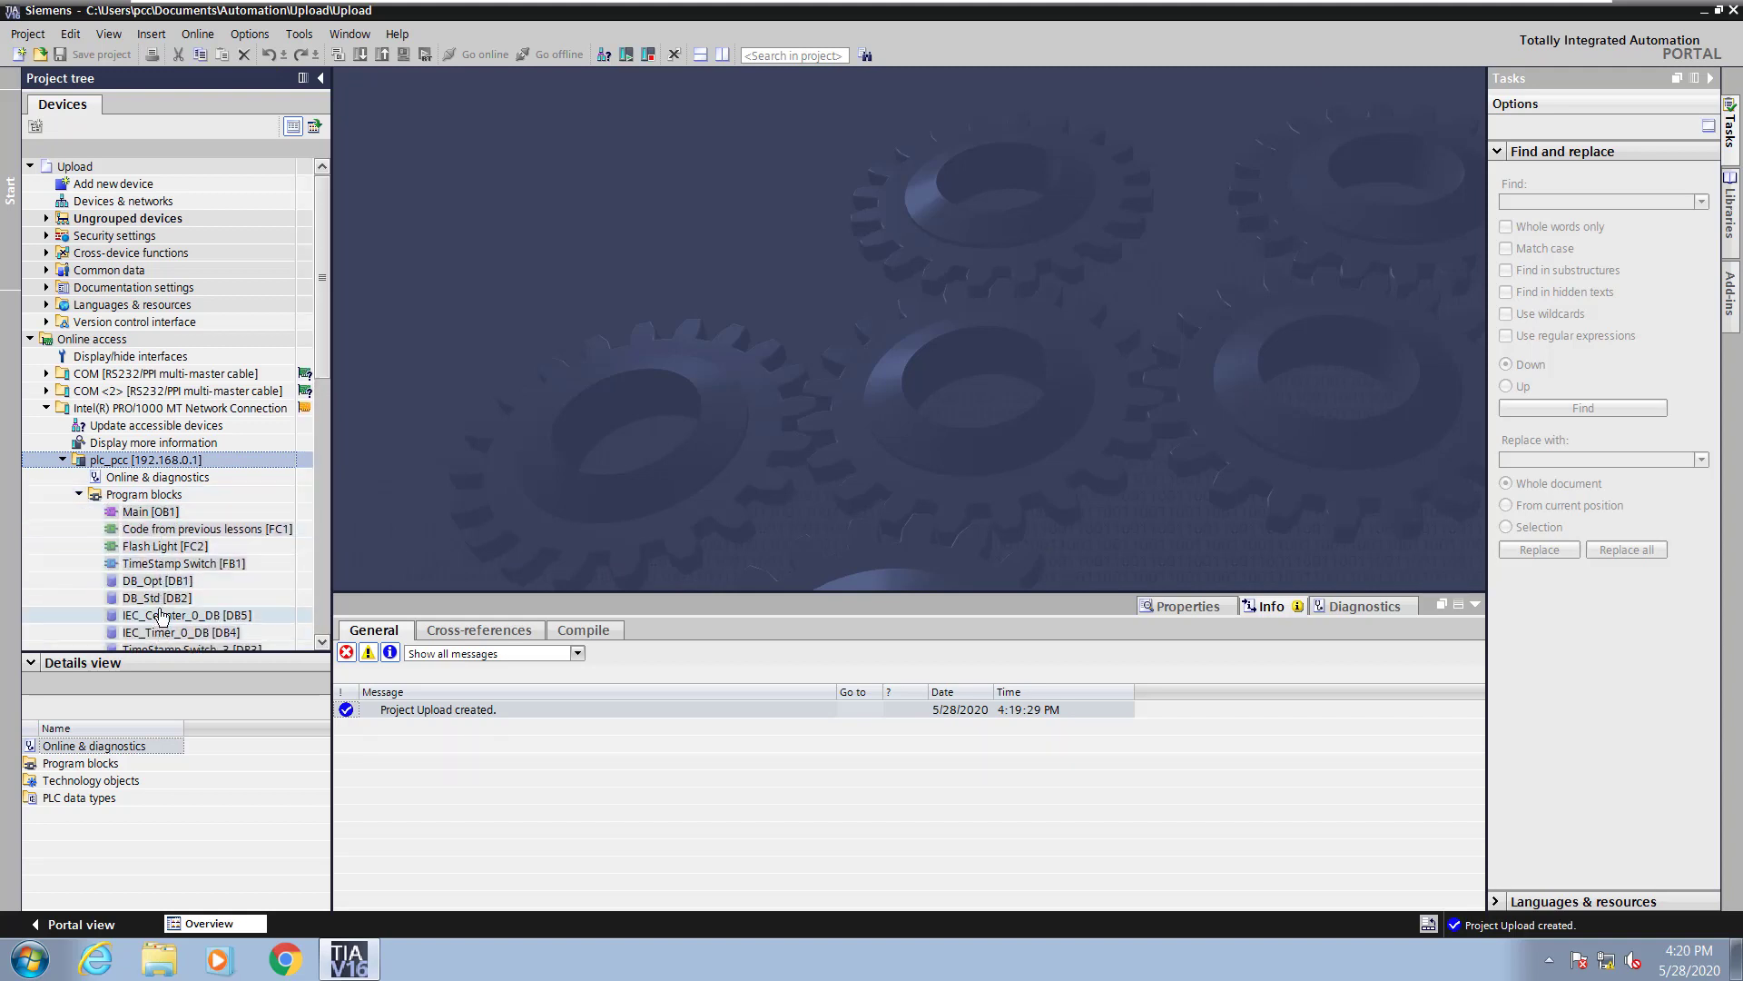
click(93, 460)
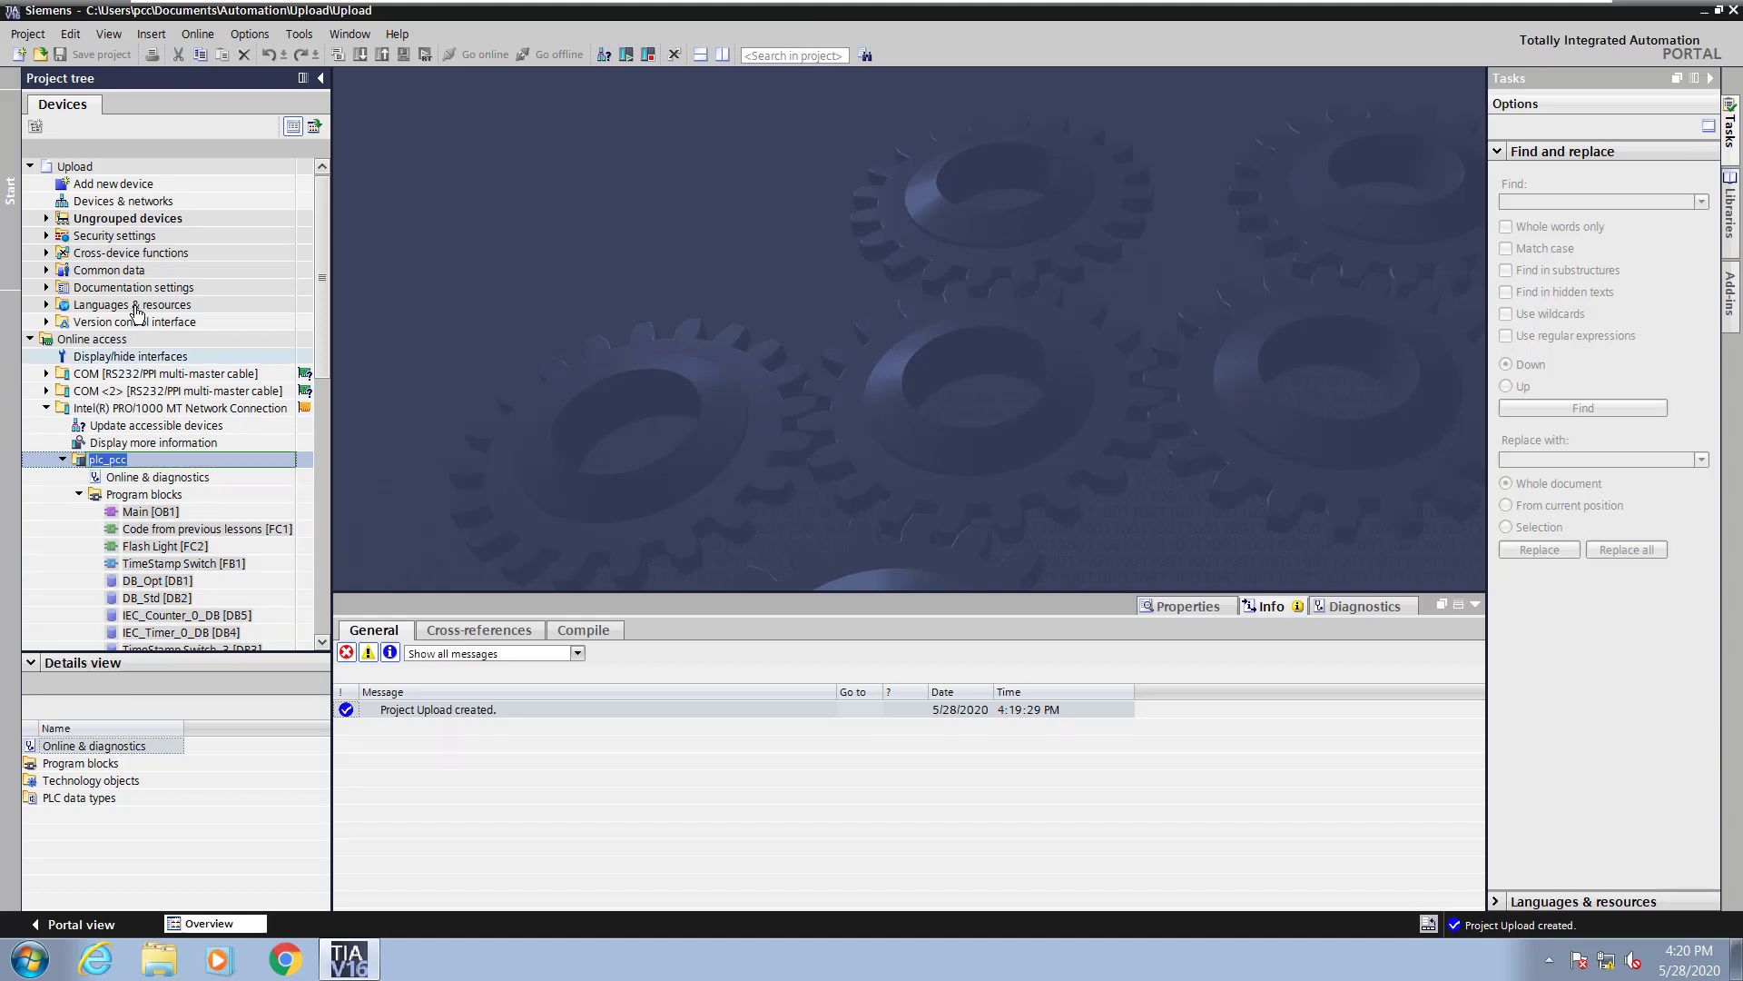
click(198, 33)
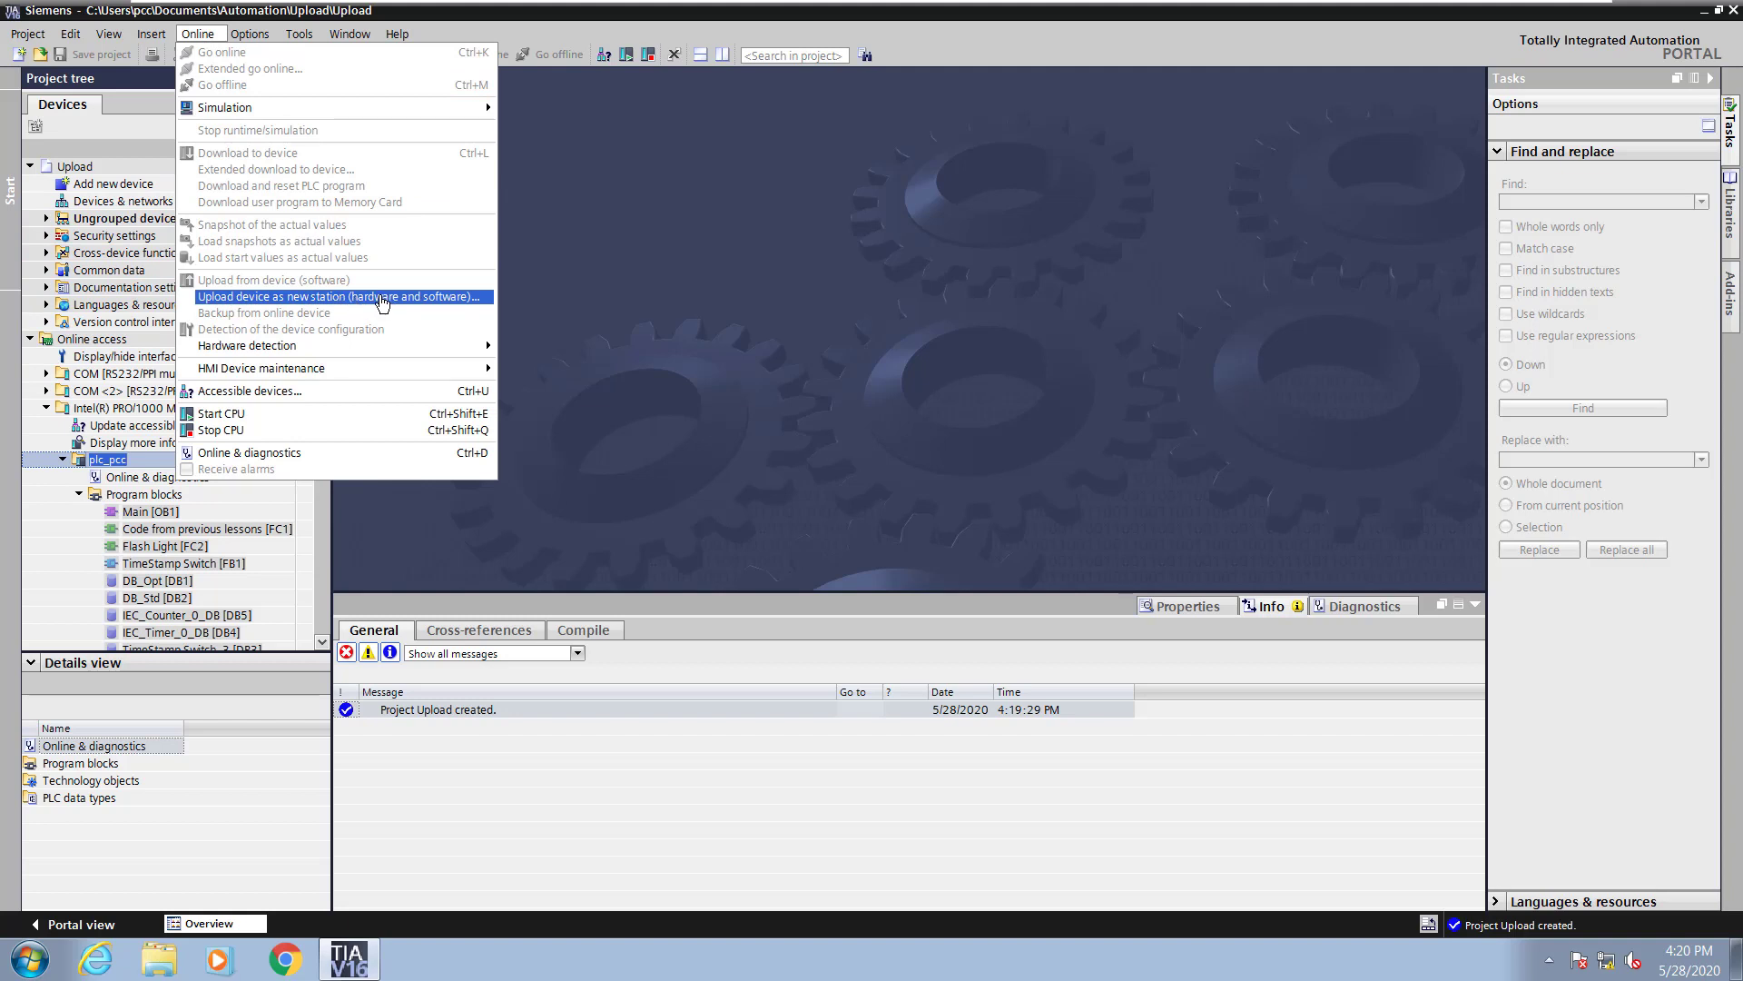
- Upload plc_pcc as new station PLC_PCC, then expand its Program blocks and PLC tags
click(383, 300)
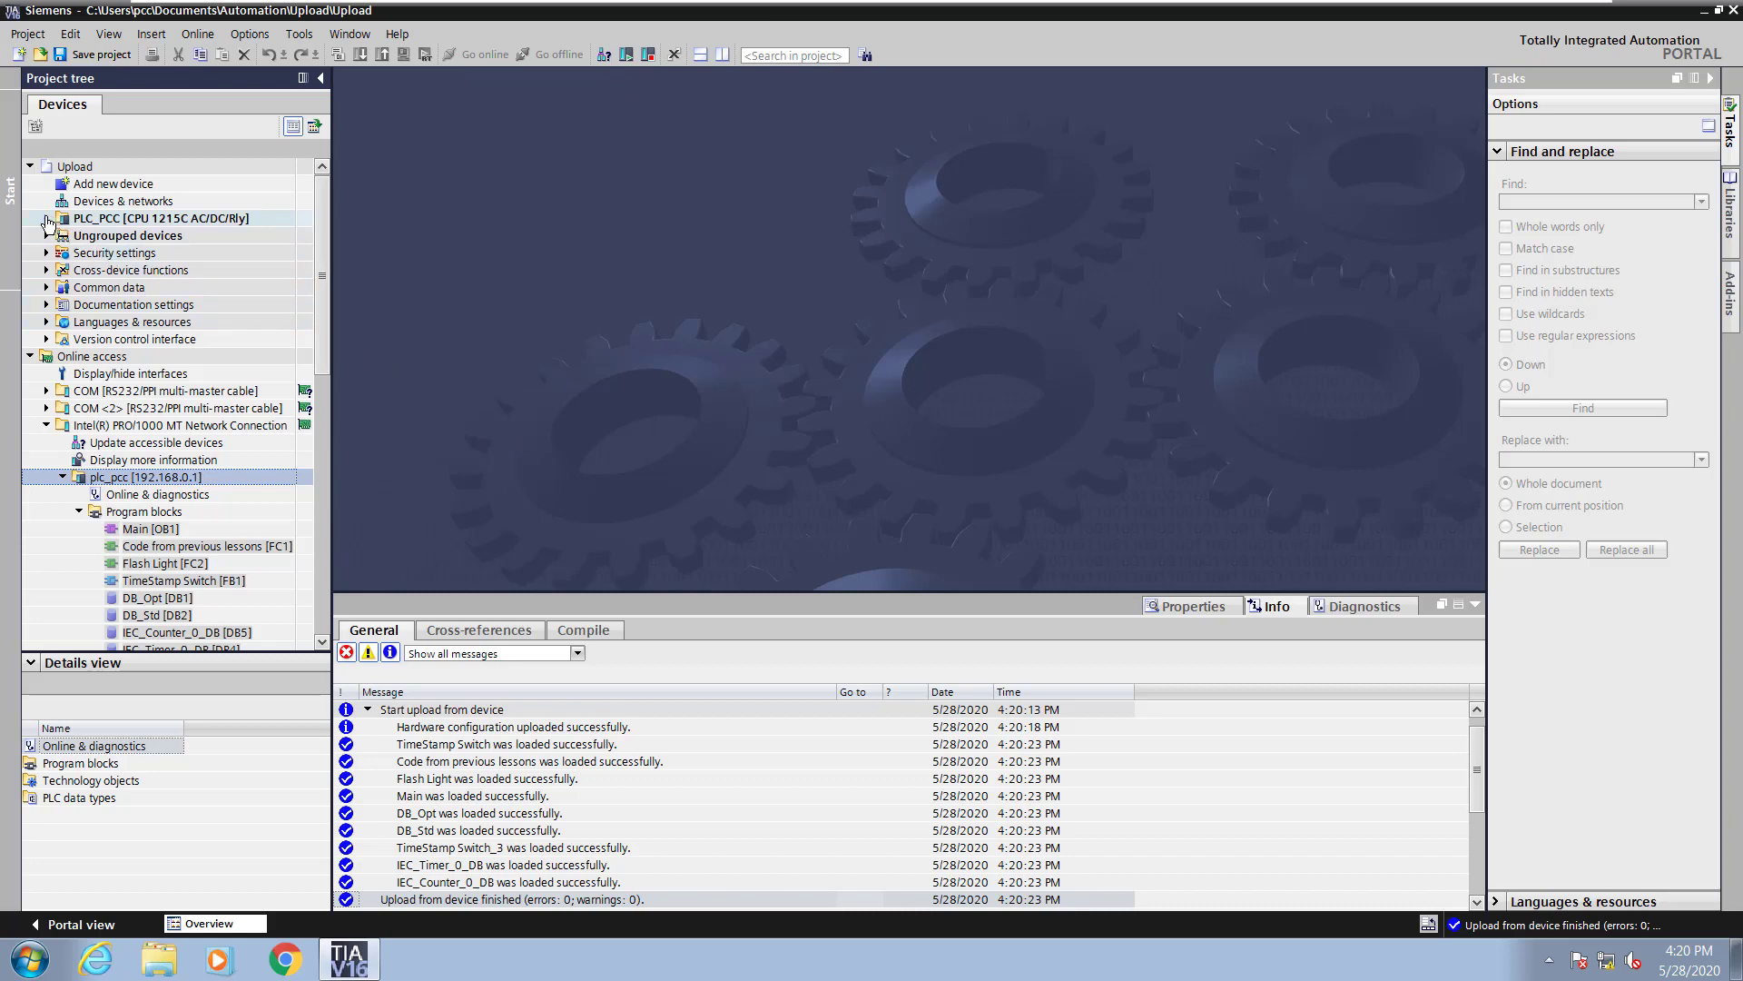
click(46, 219)
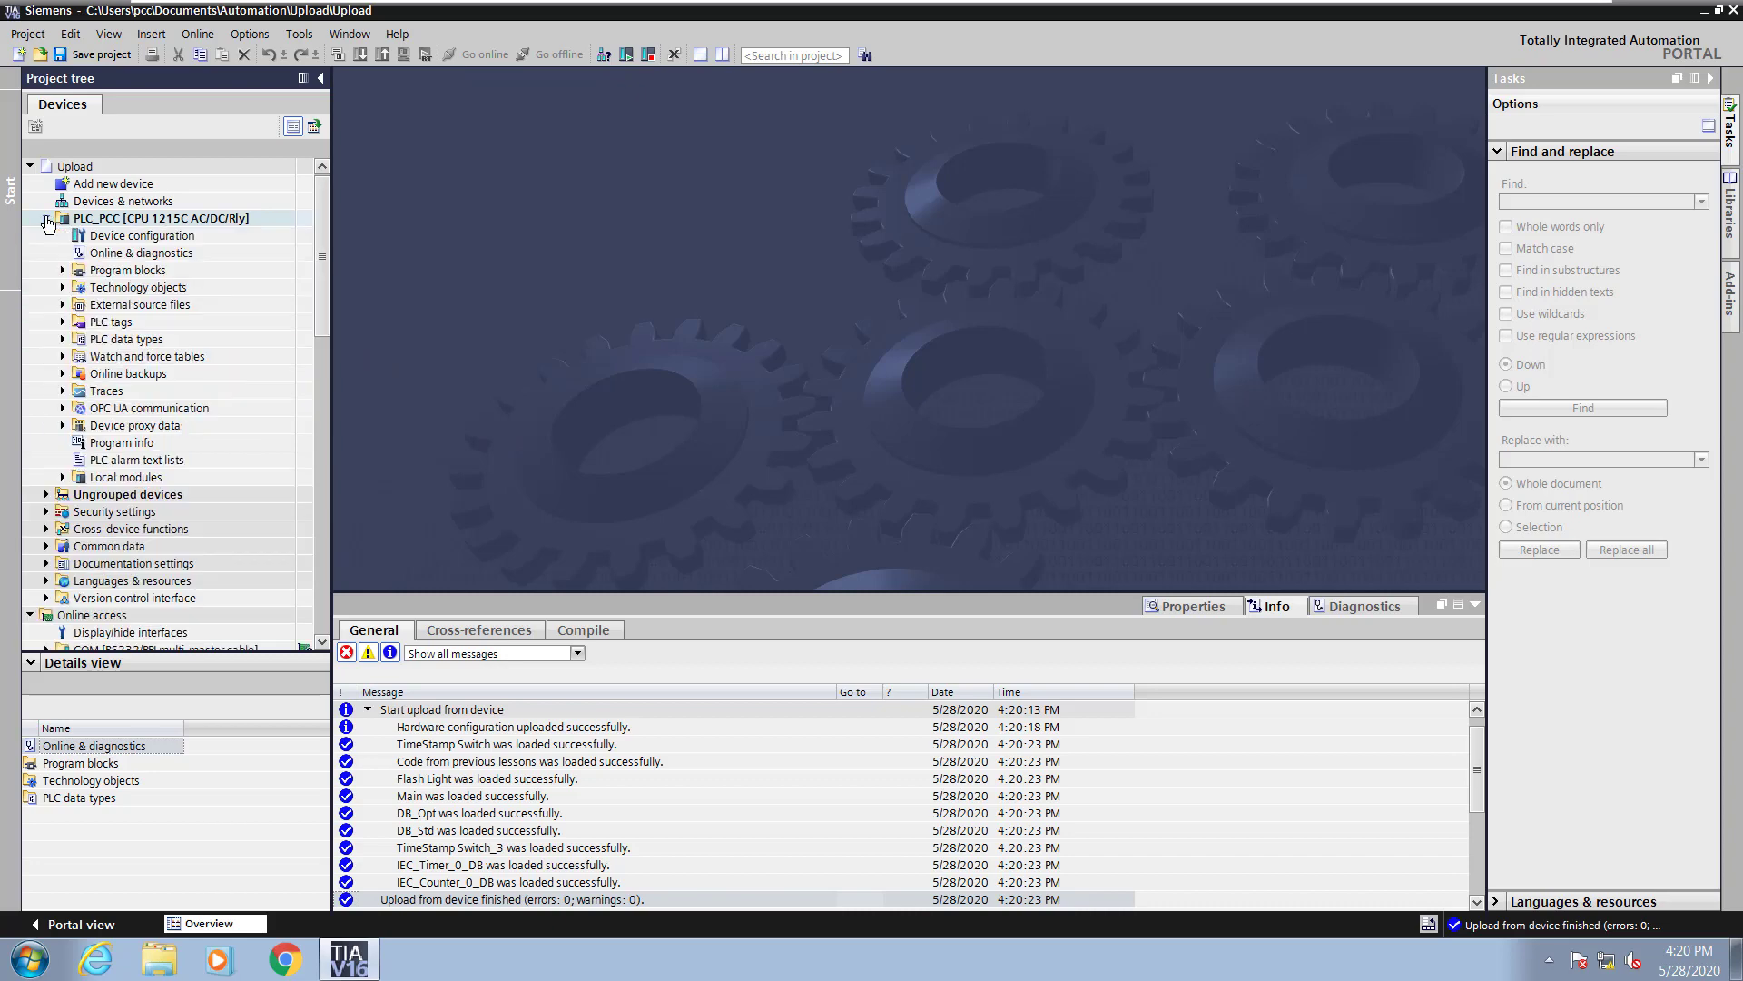
click(61, 271)
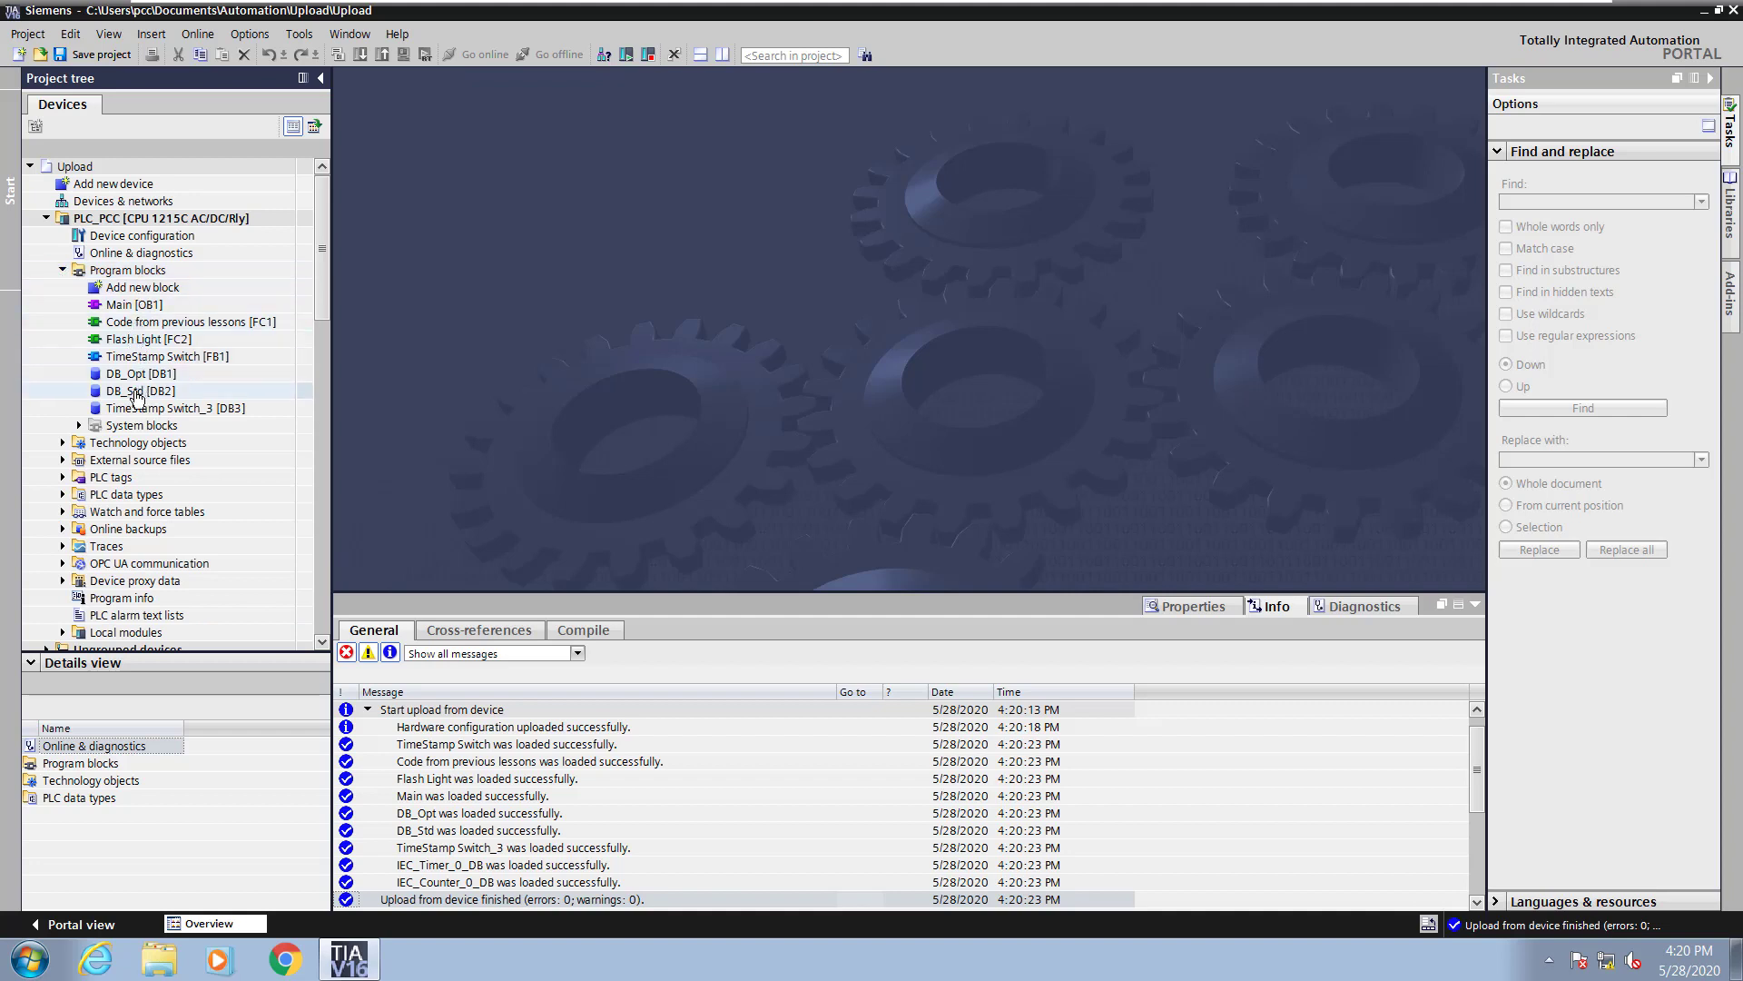
click(62, 478)
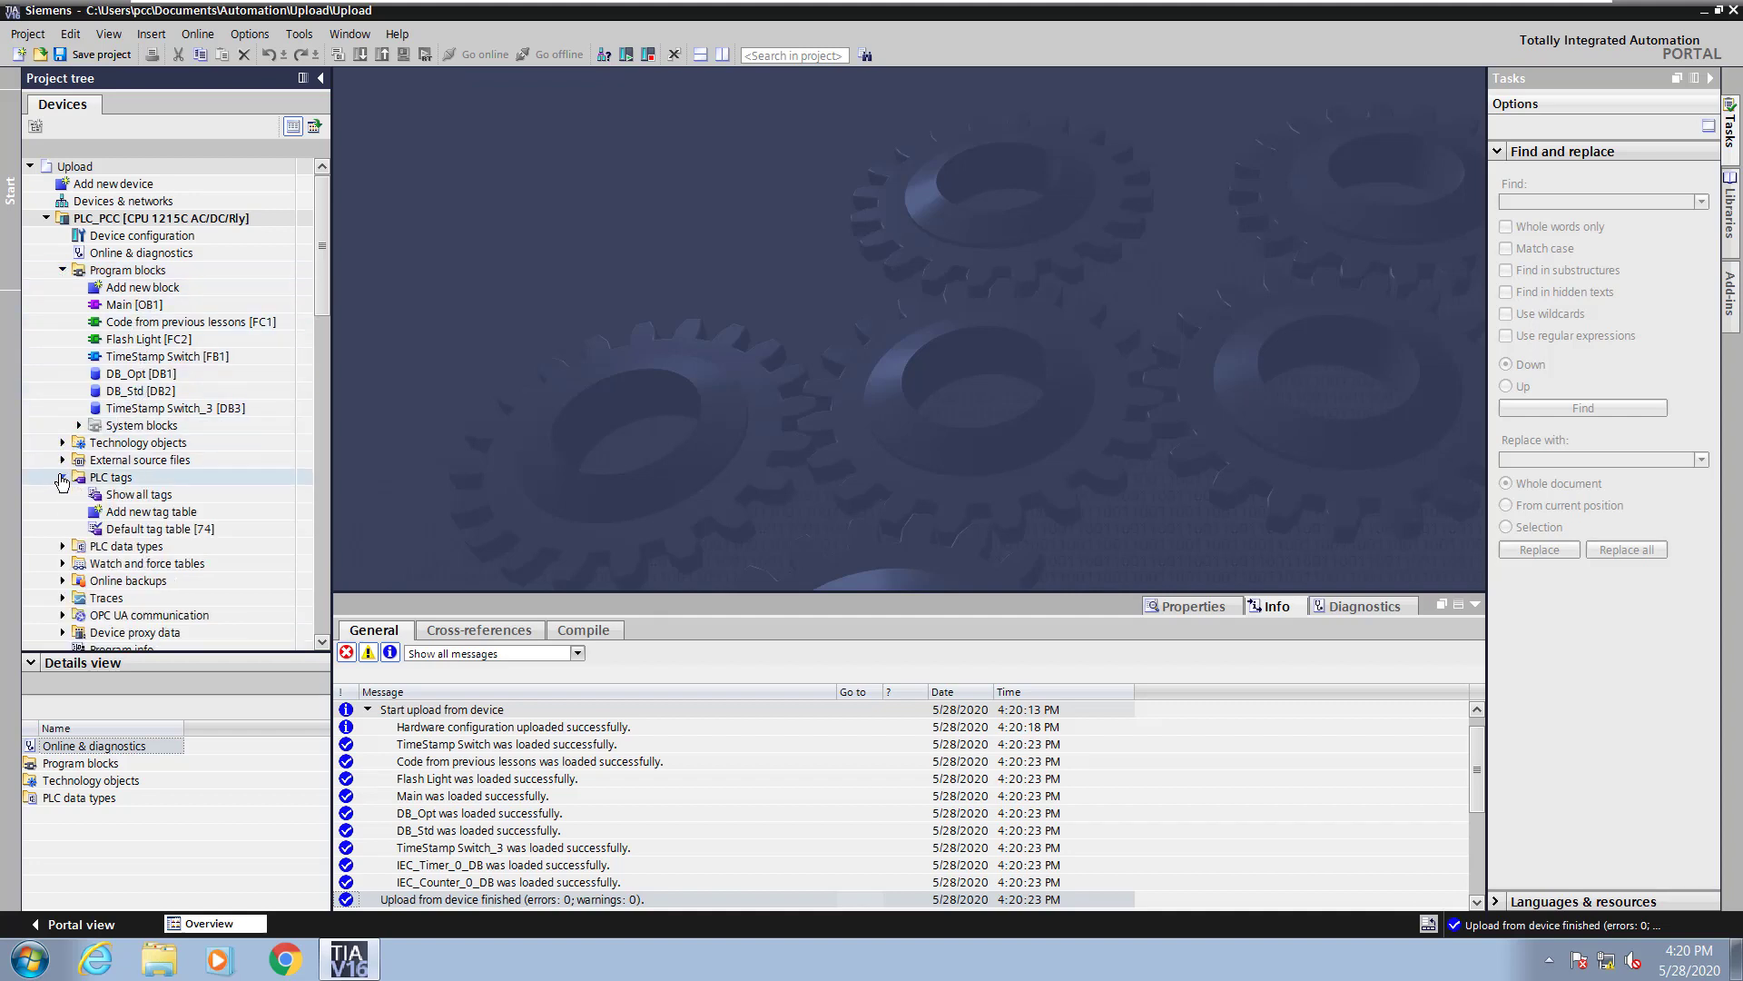
double_click(96, 529)
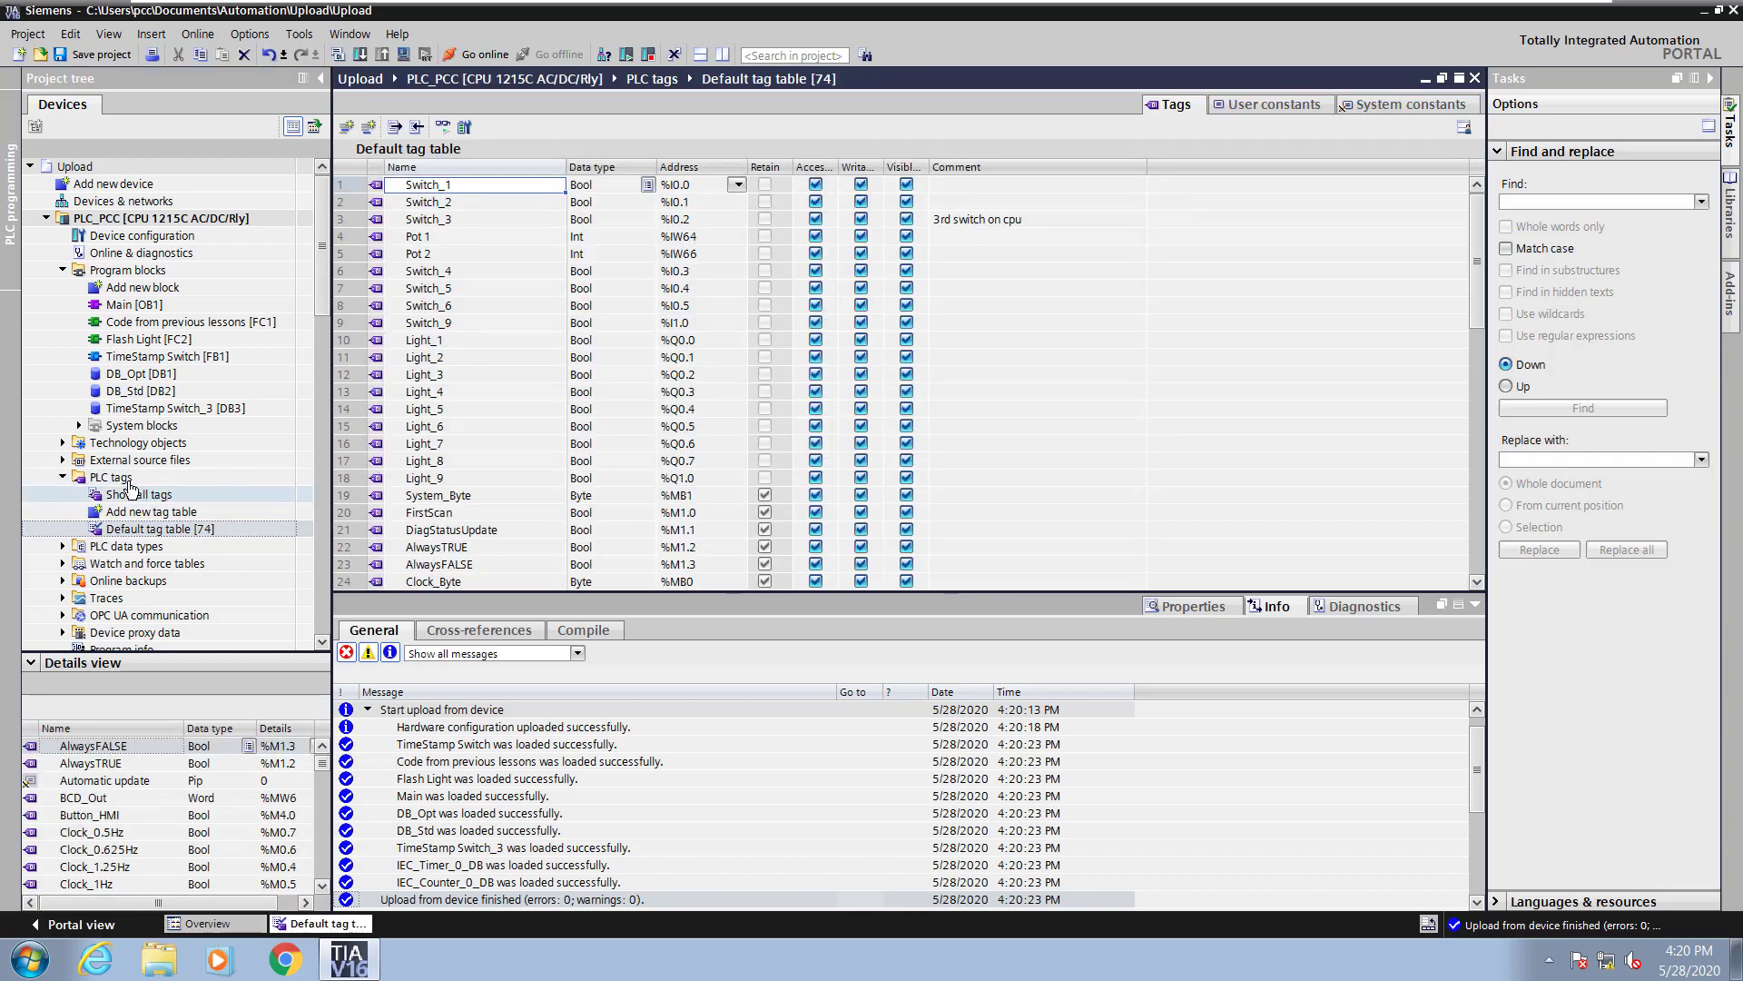
right_click(80, 478)
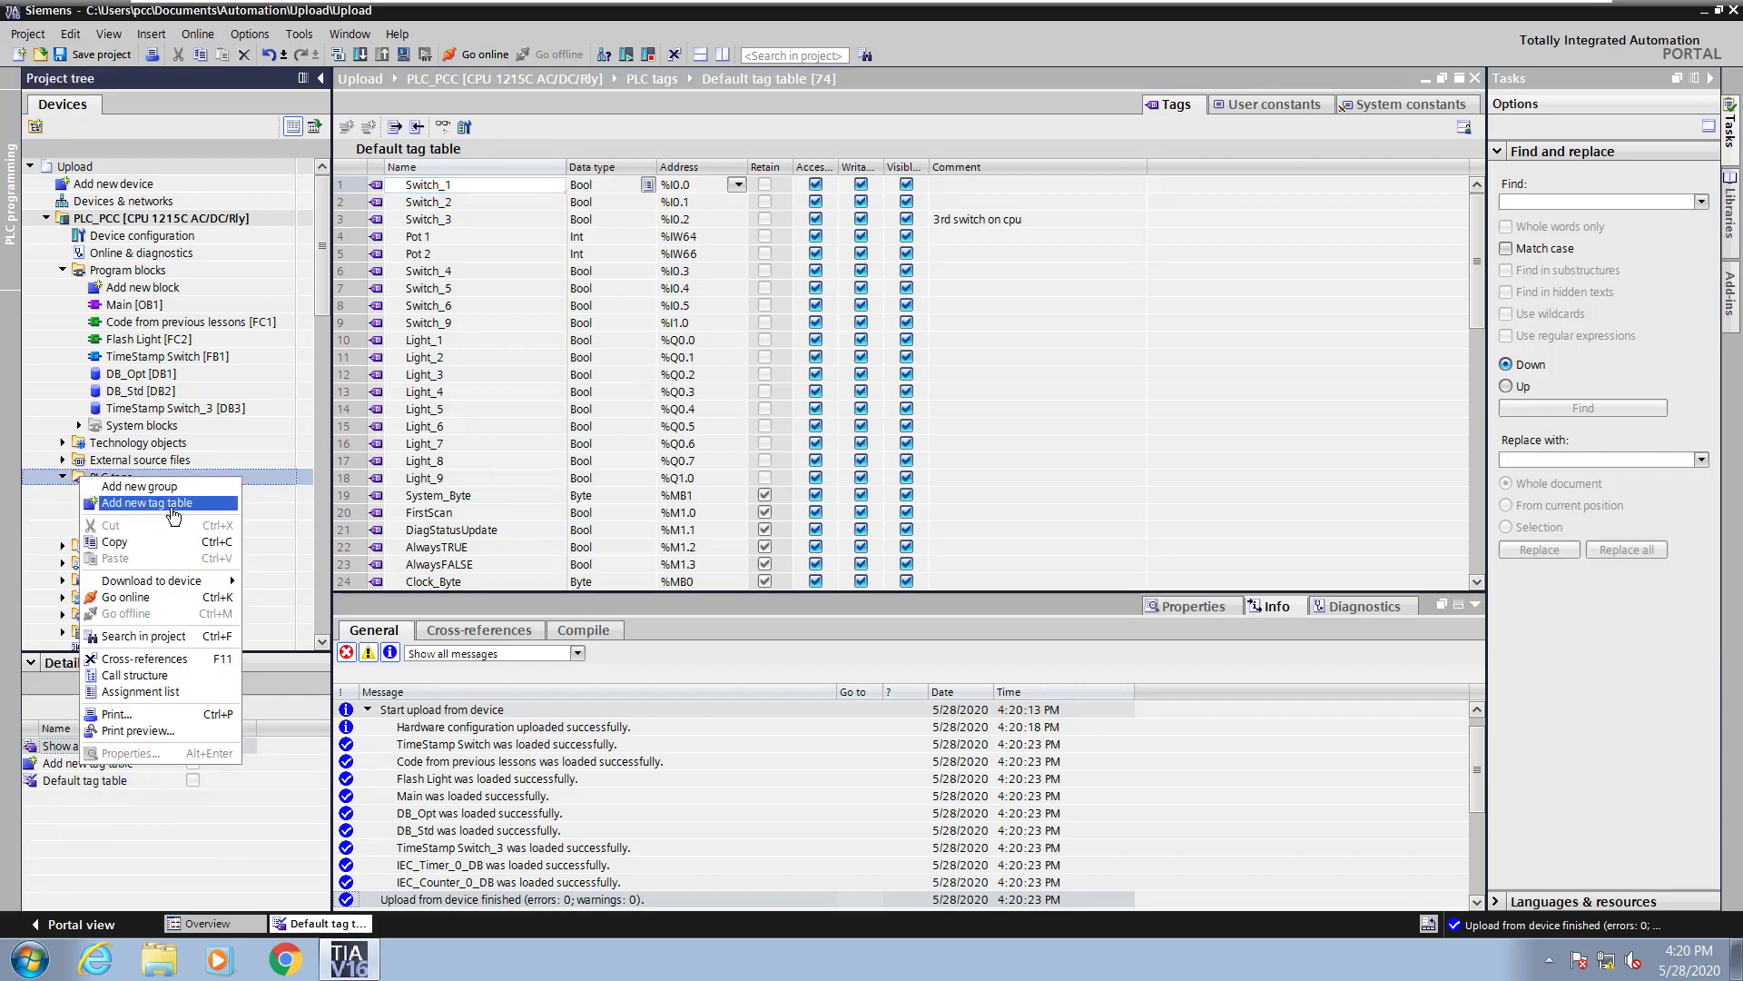
click(949, 481)
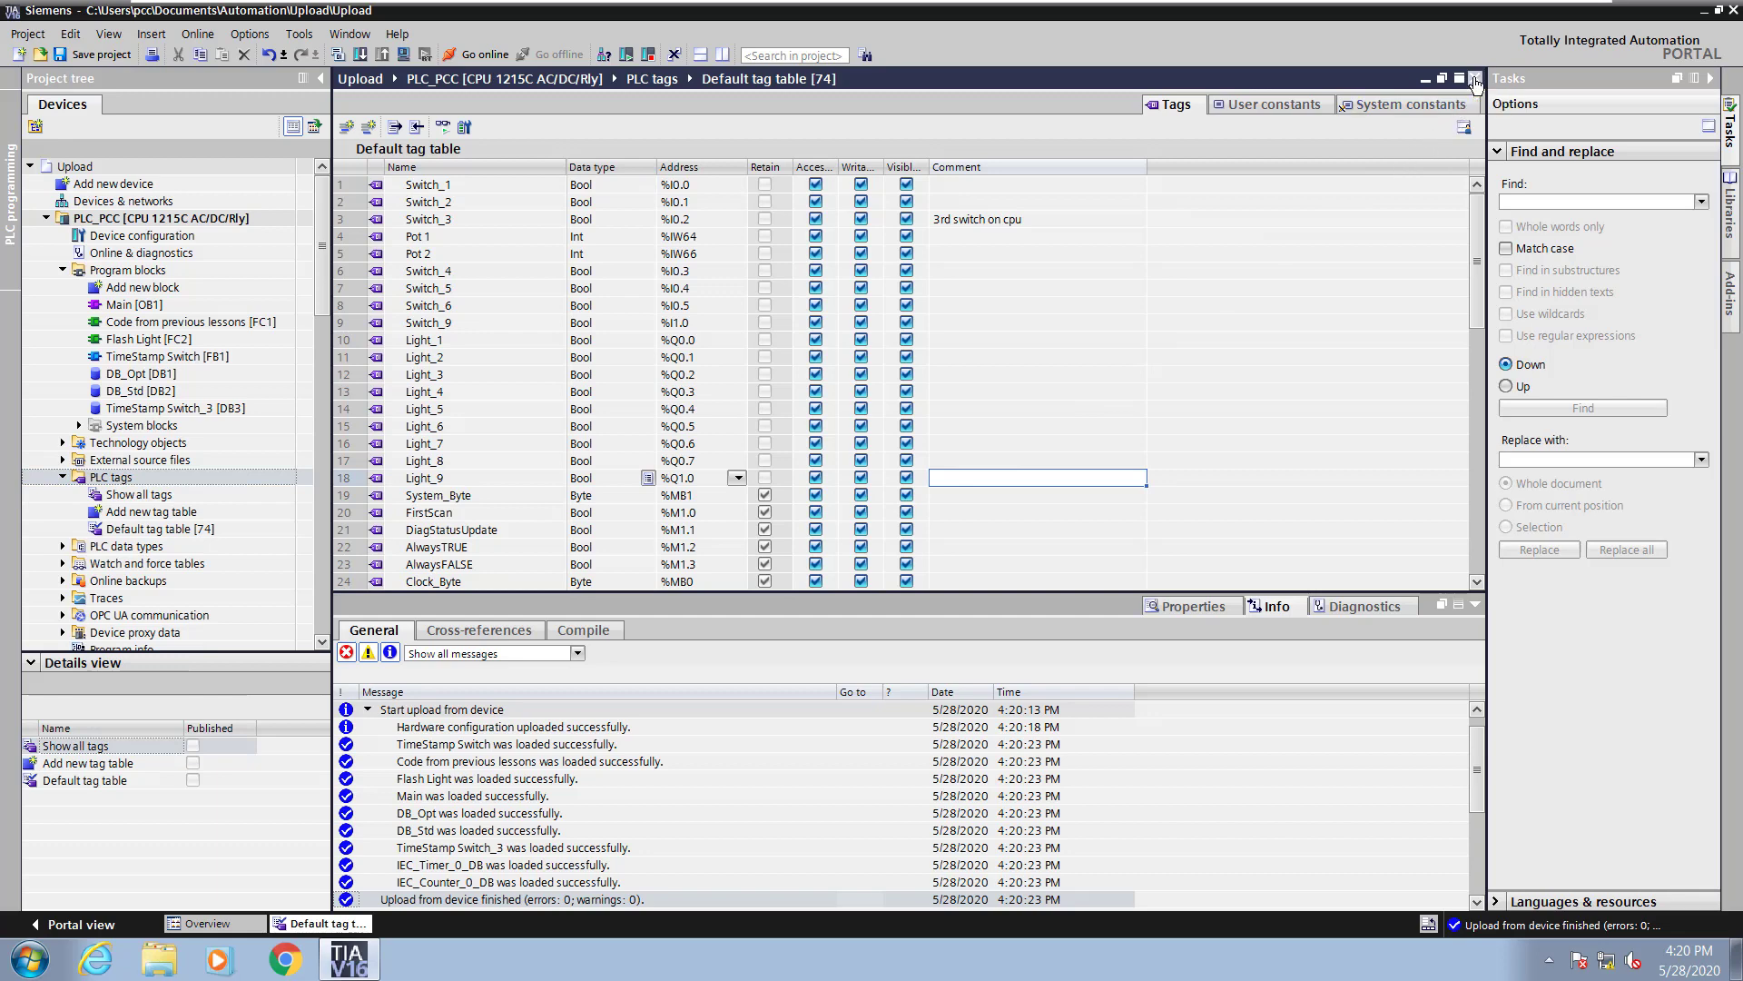
click(1476, 79)
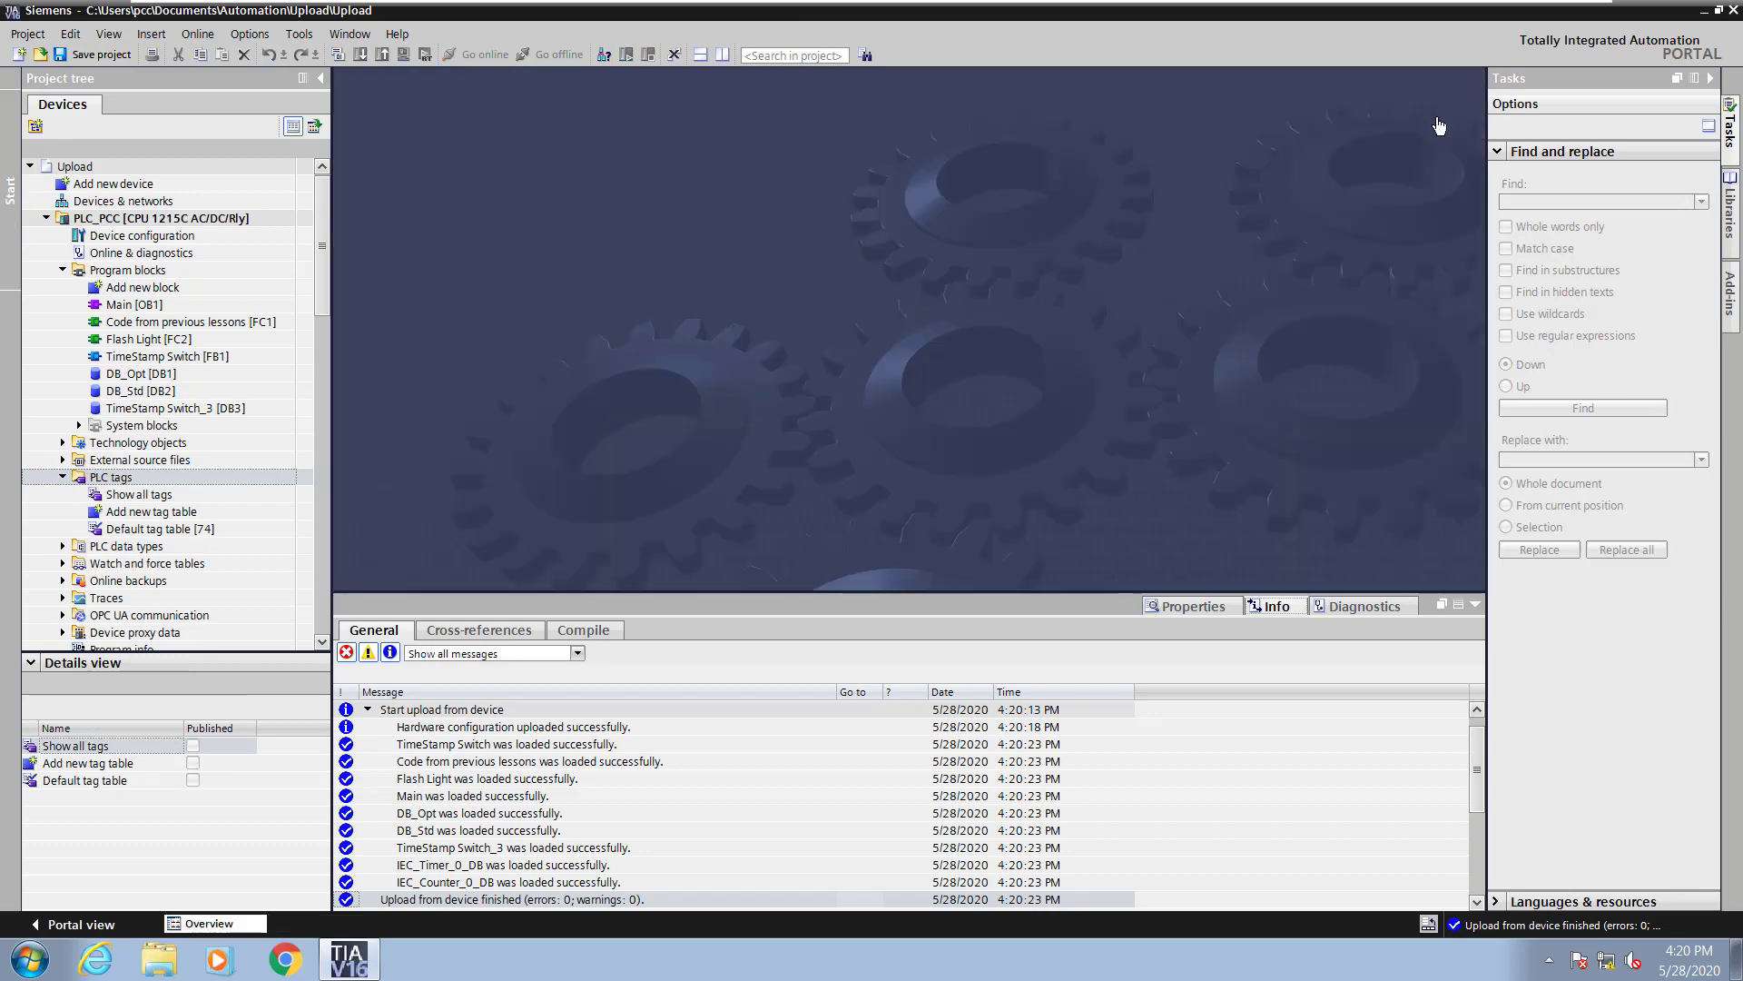
click(97, 309)
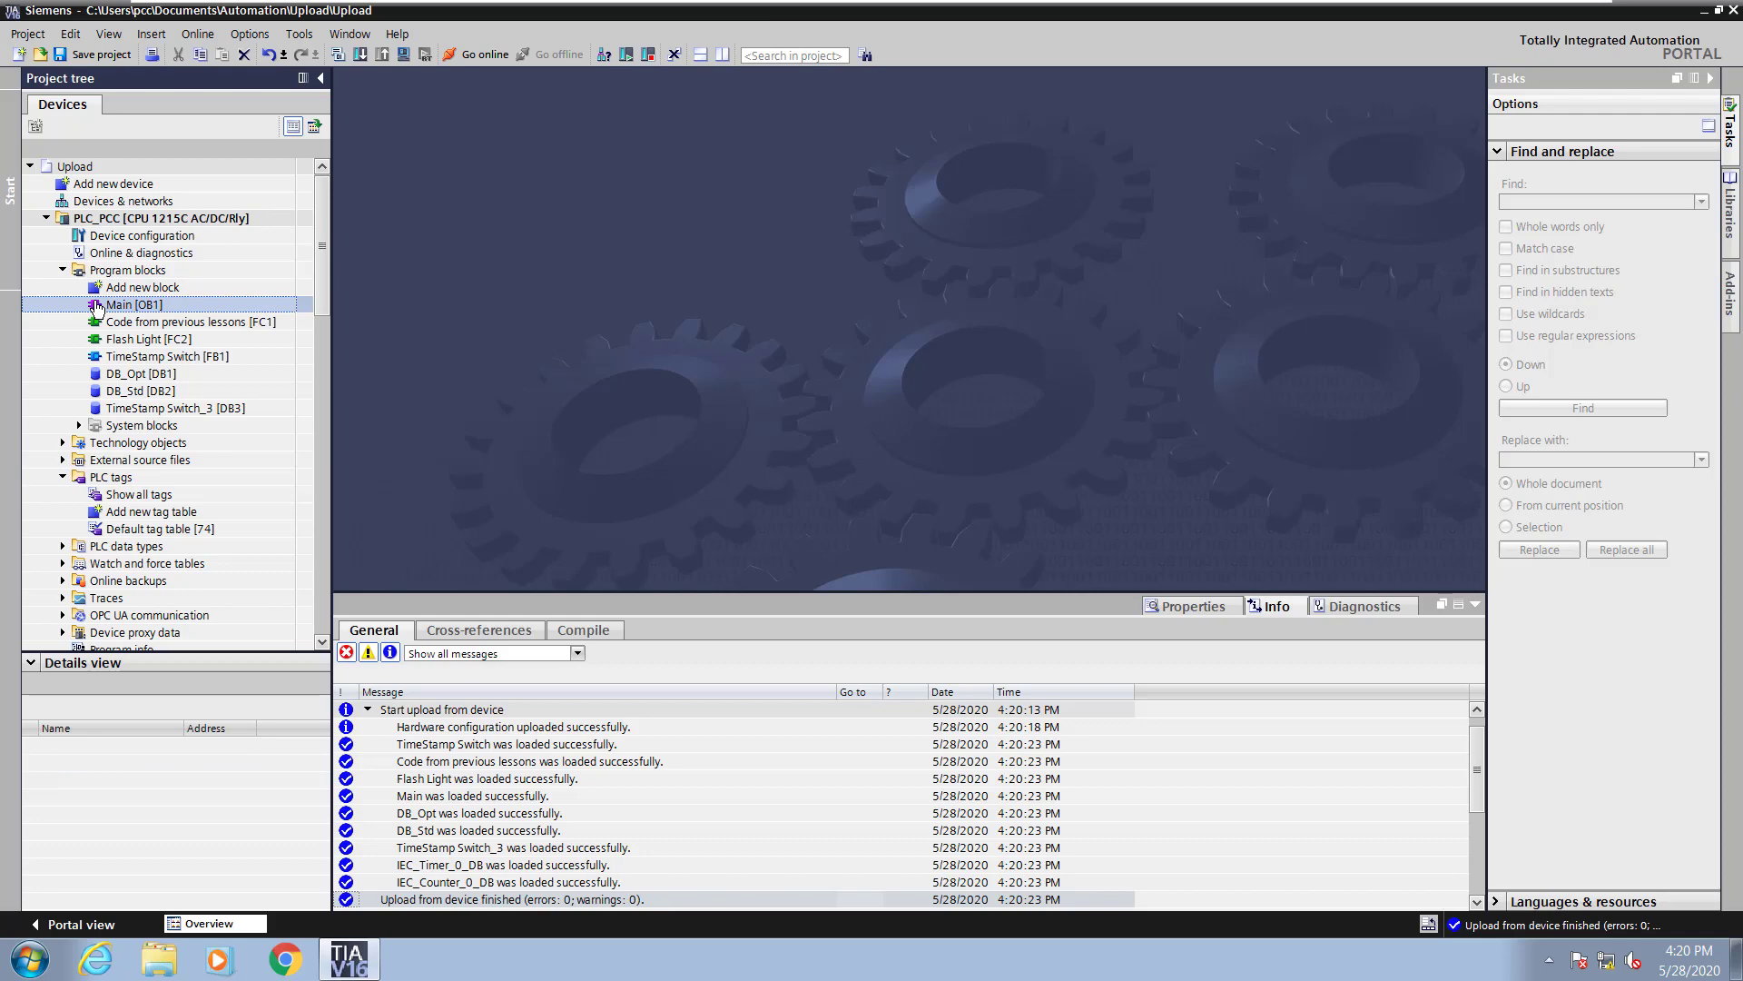
- Open Main [OB1] with monitoring on, collapse all networks and select Network 7 'Forcing'
double_click(97, 308)
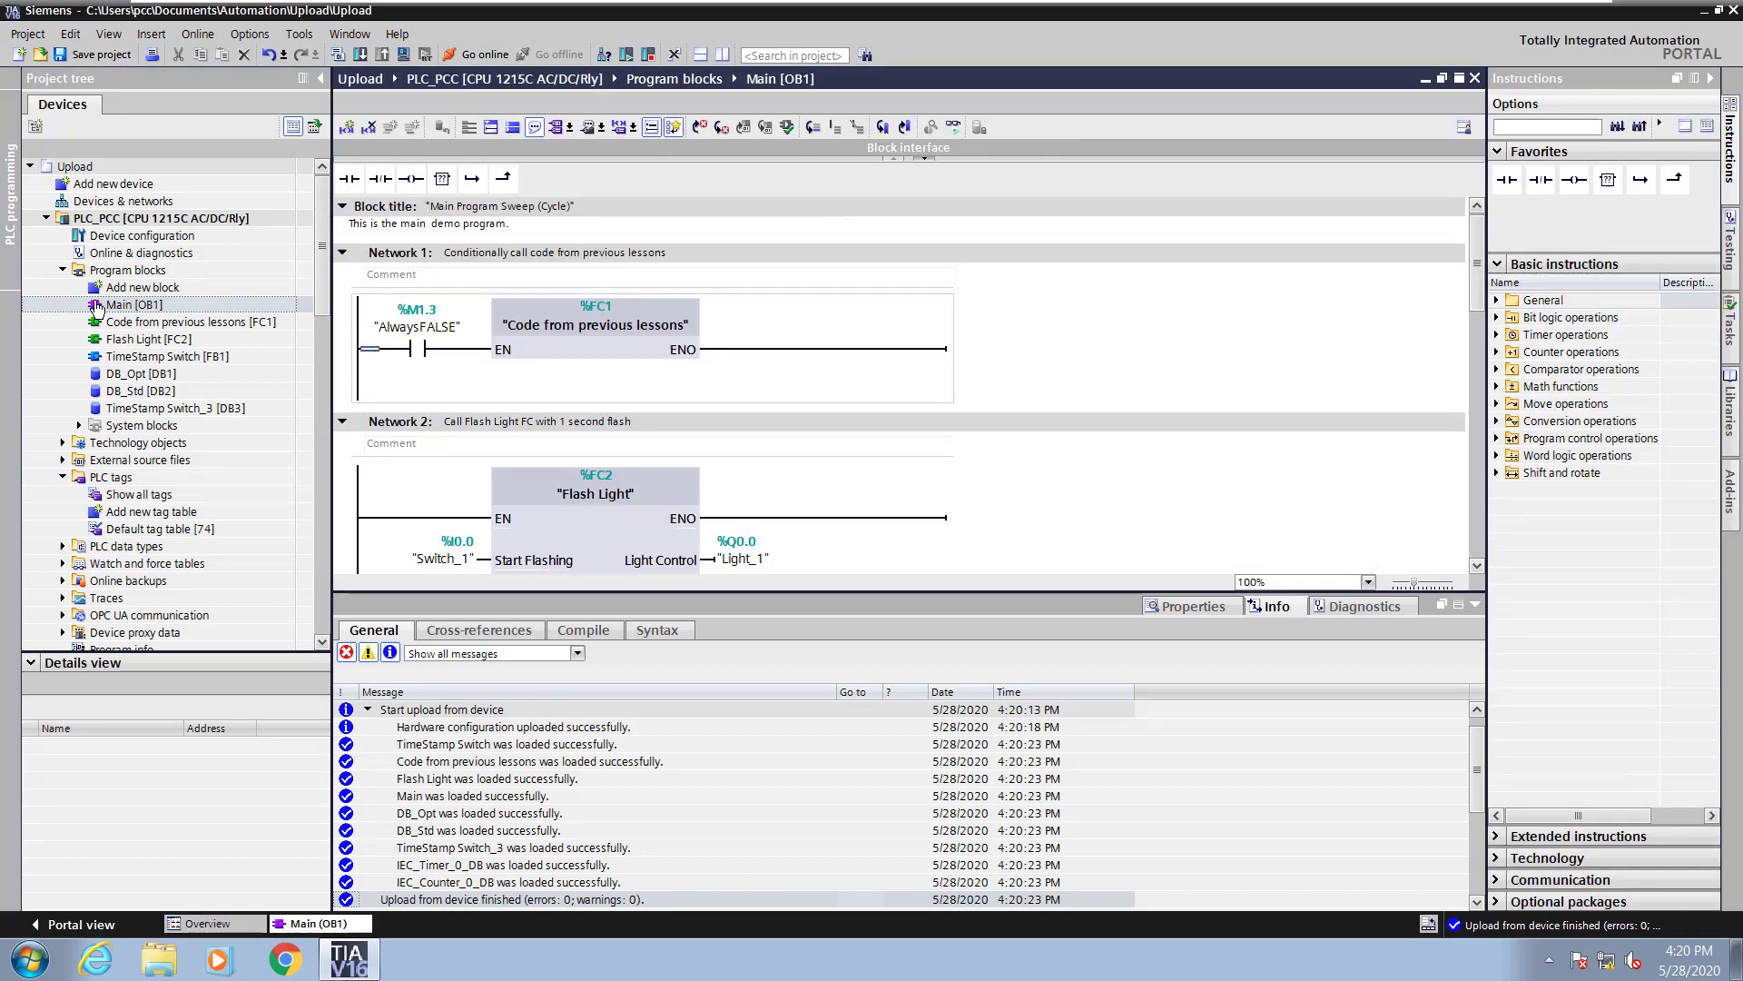
click(954, 129)
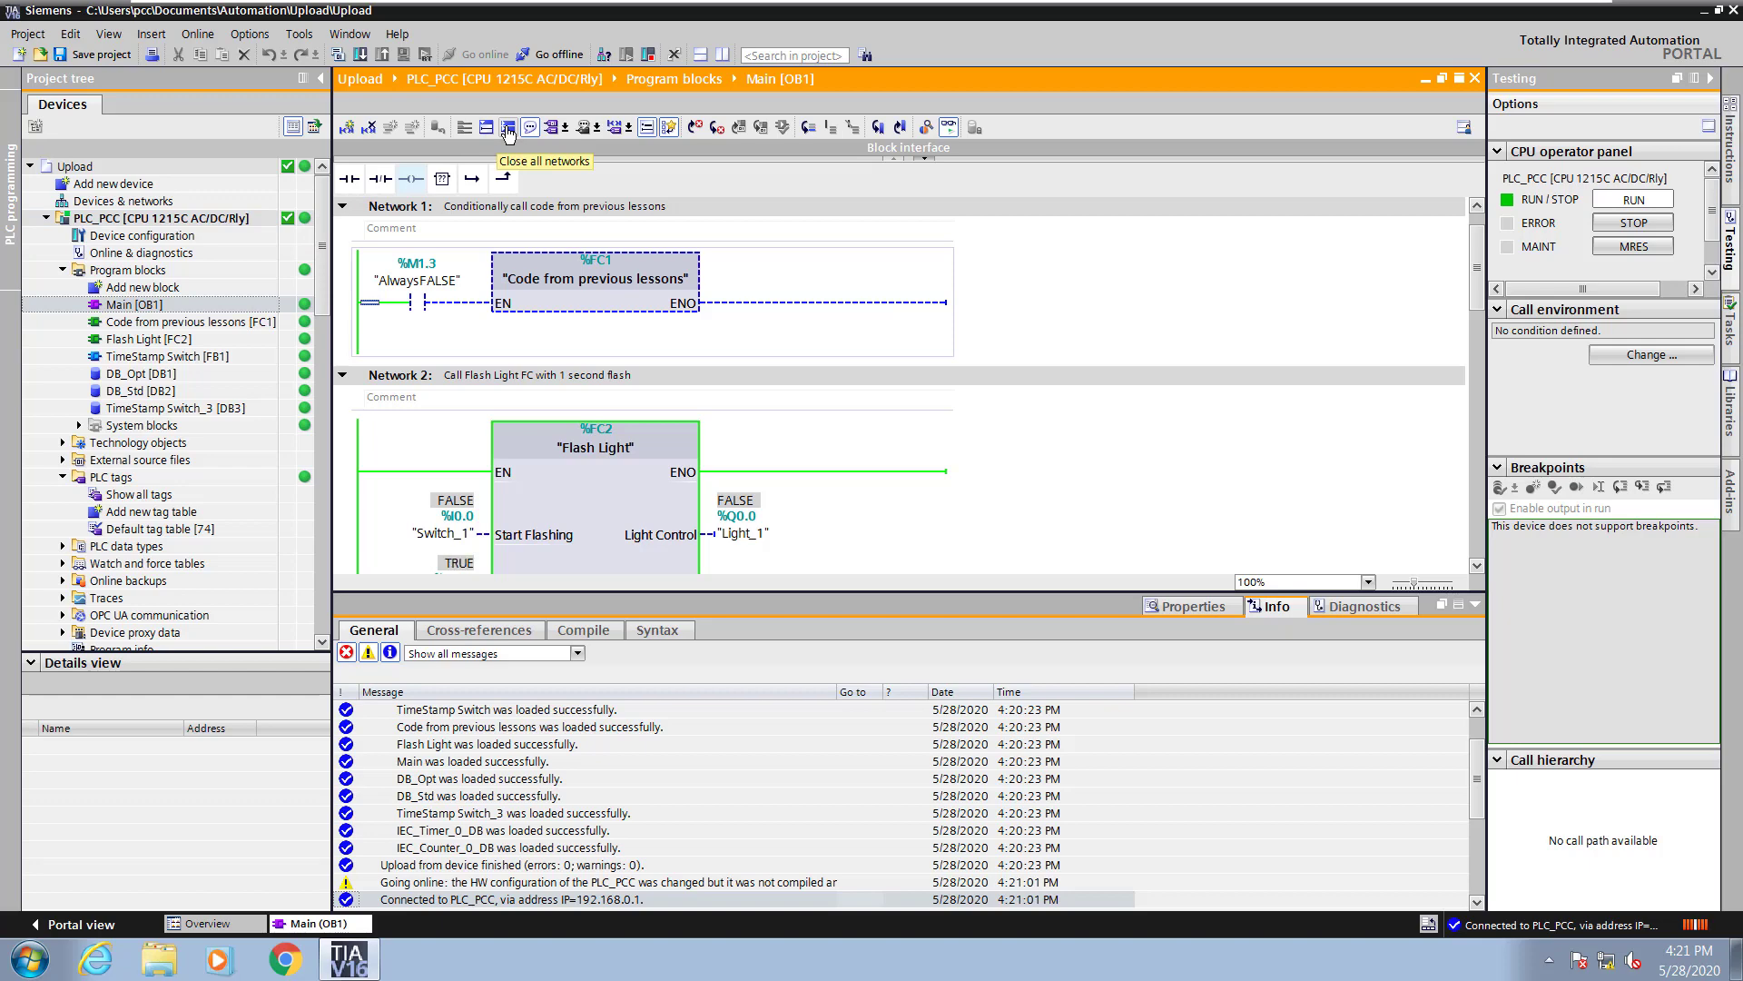
click(507, 135)
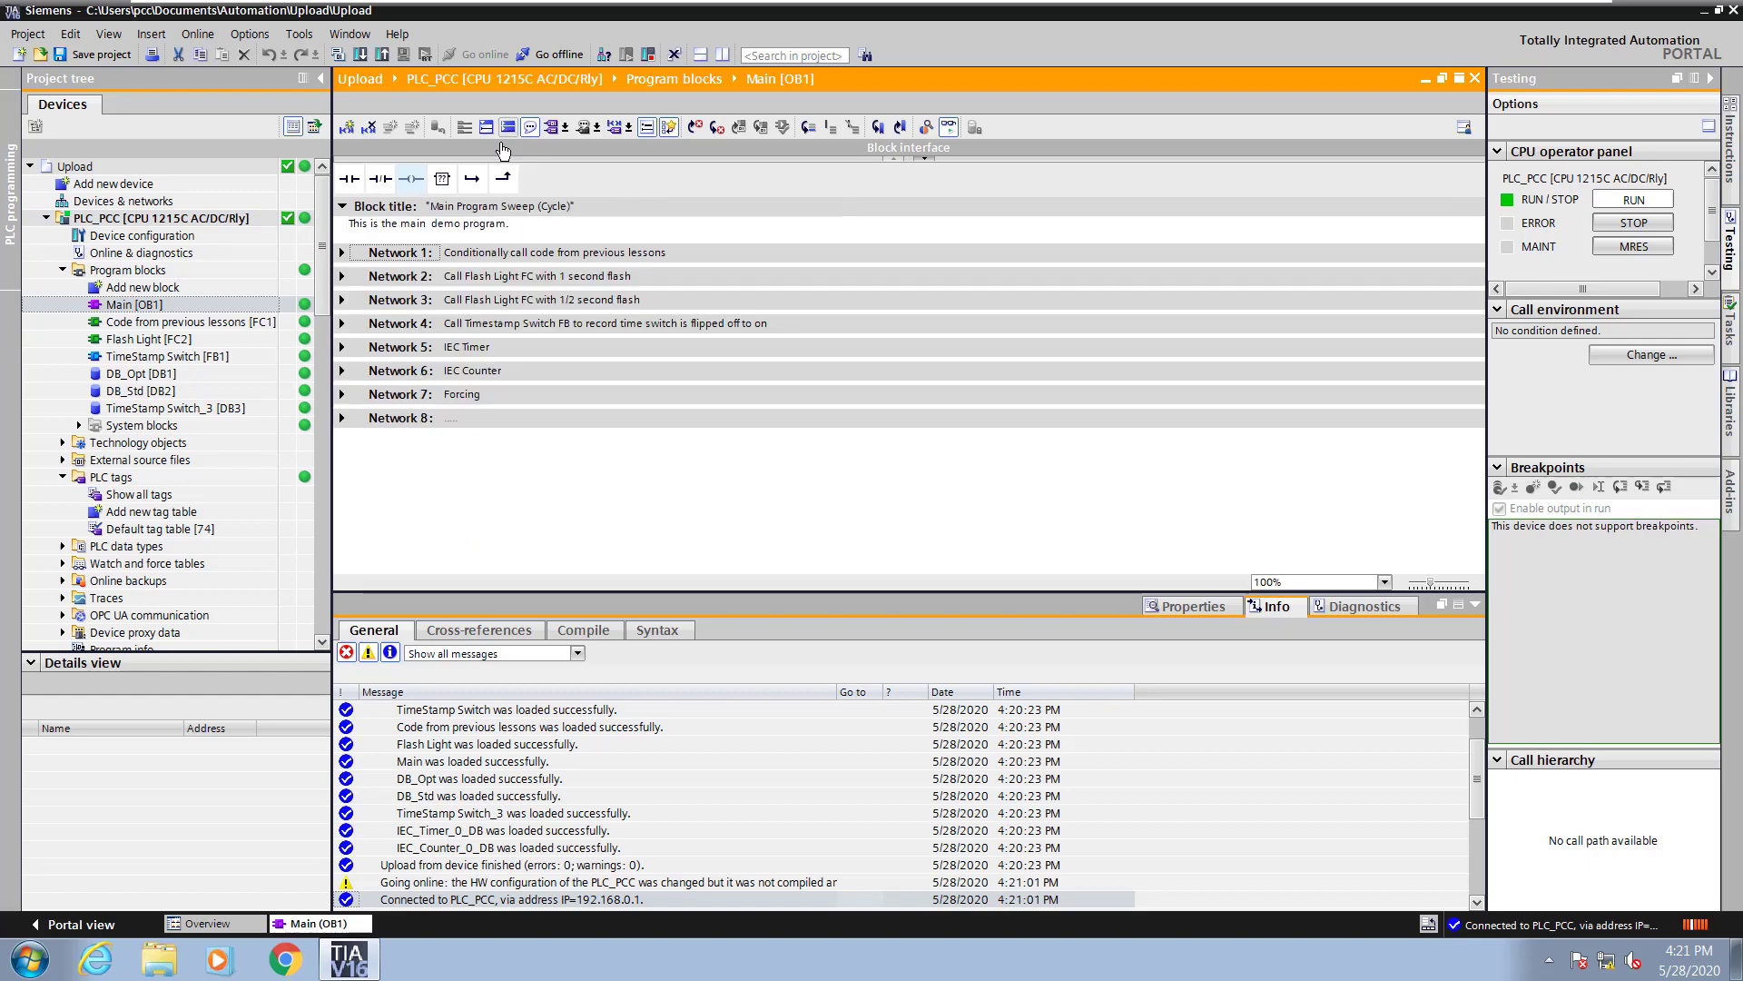
click(338, 404)
- Change Network 7's coil operand from Light_9 to Light_8 (%Q0.7)
click(343, 402)
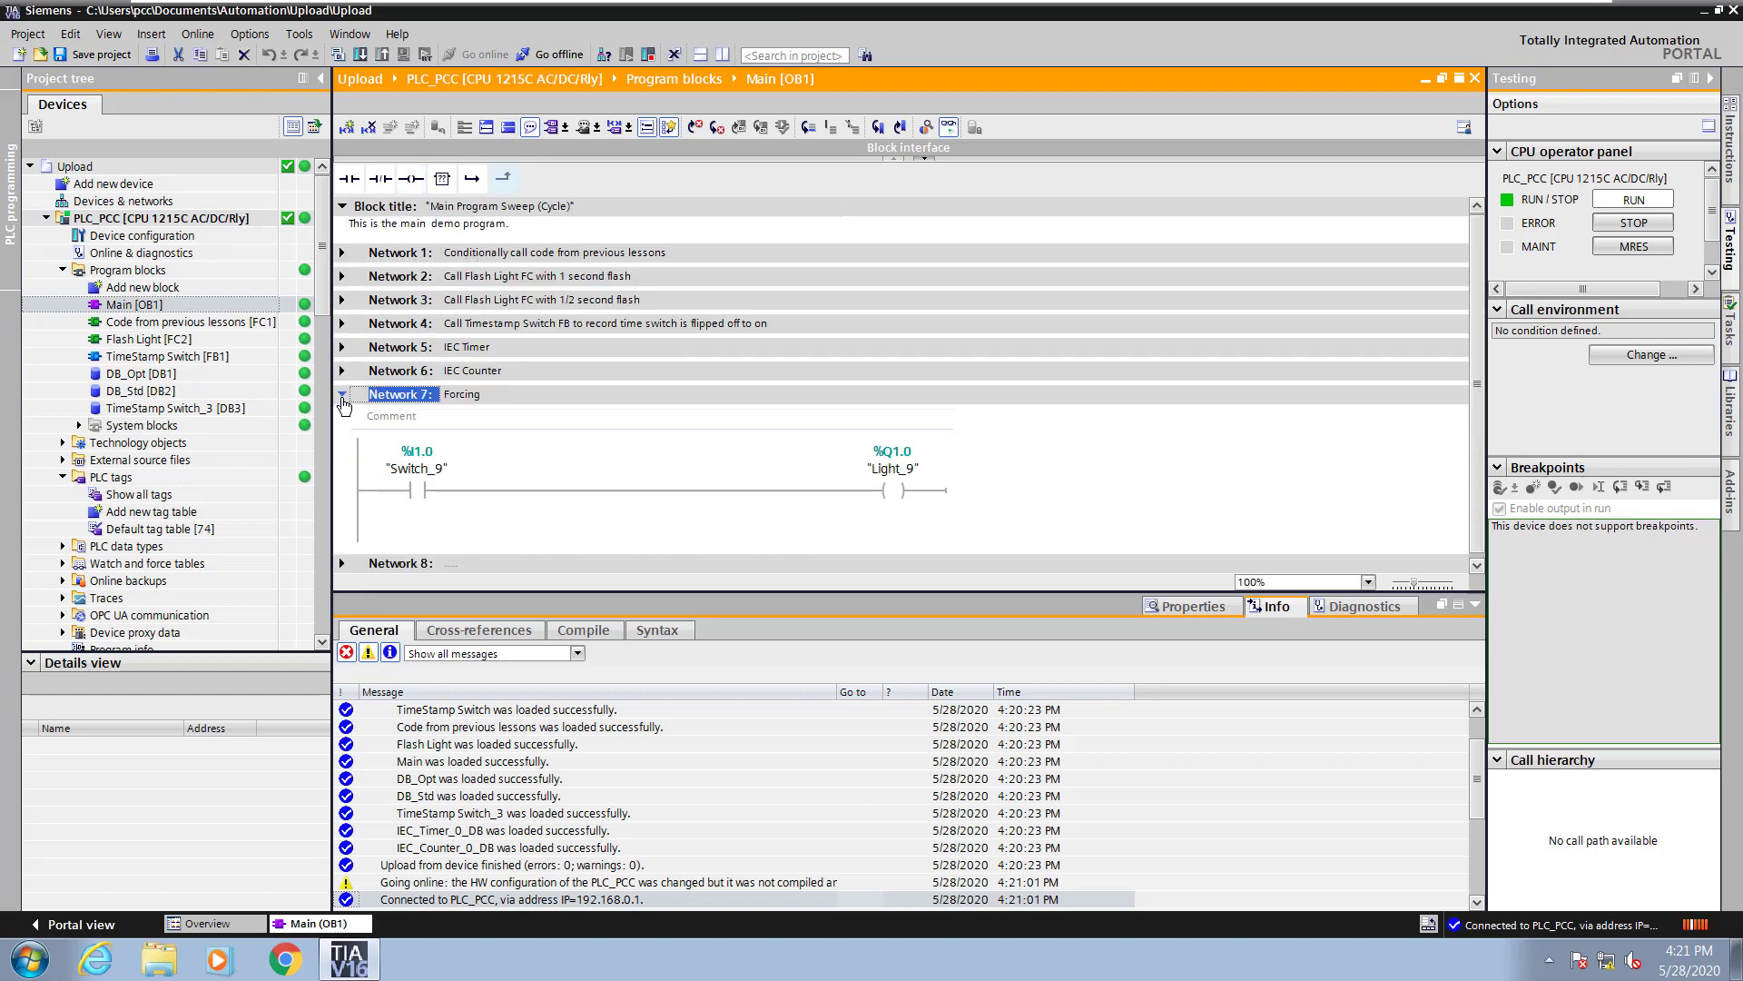
click(906, 471)
click(910, 473)
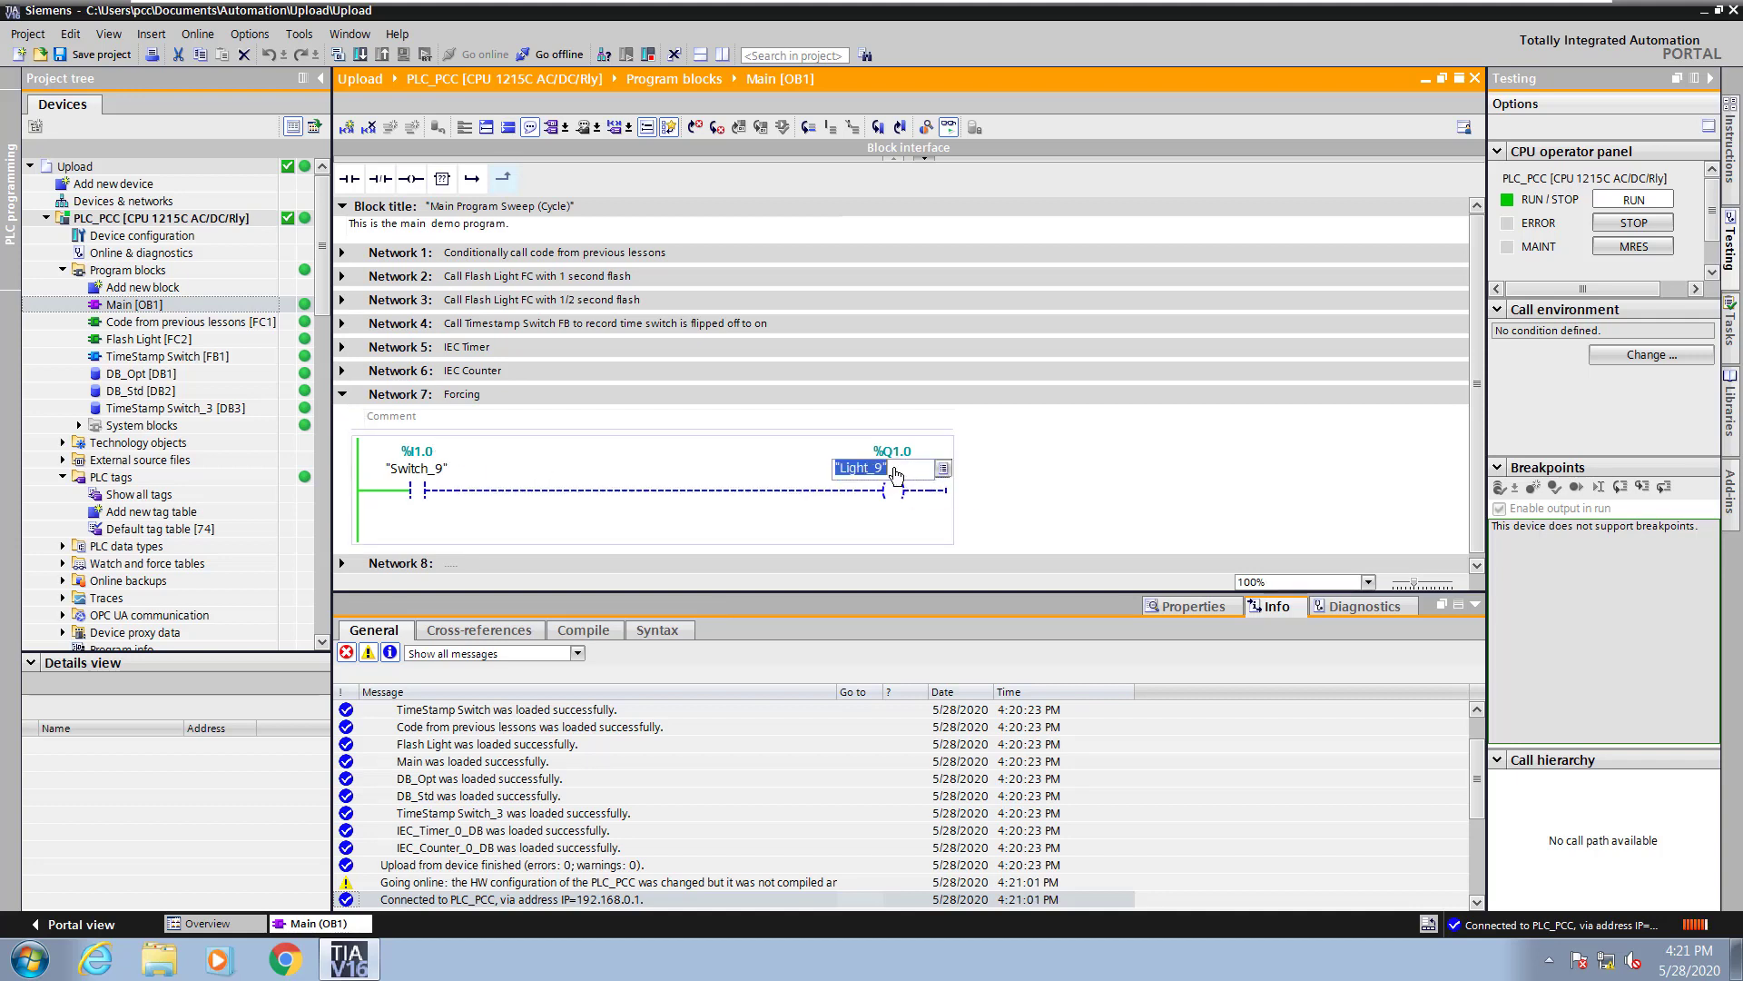
key(BackSpace)
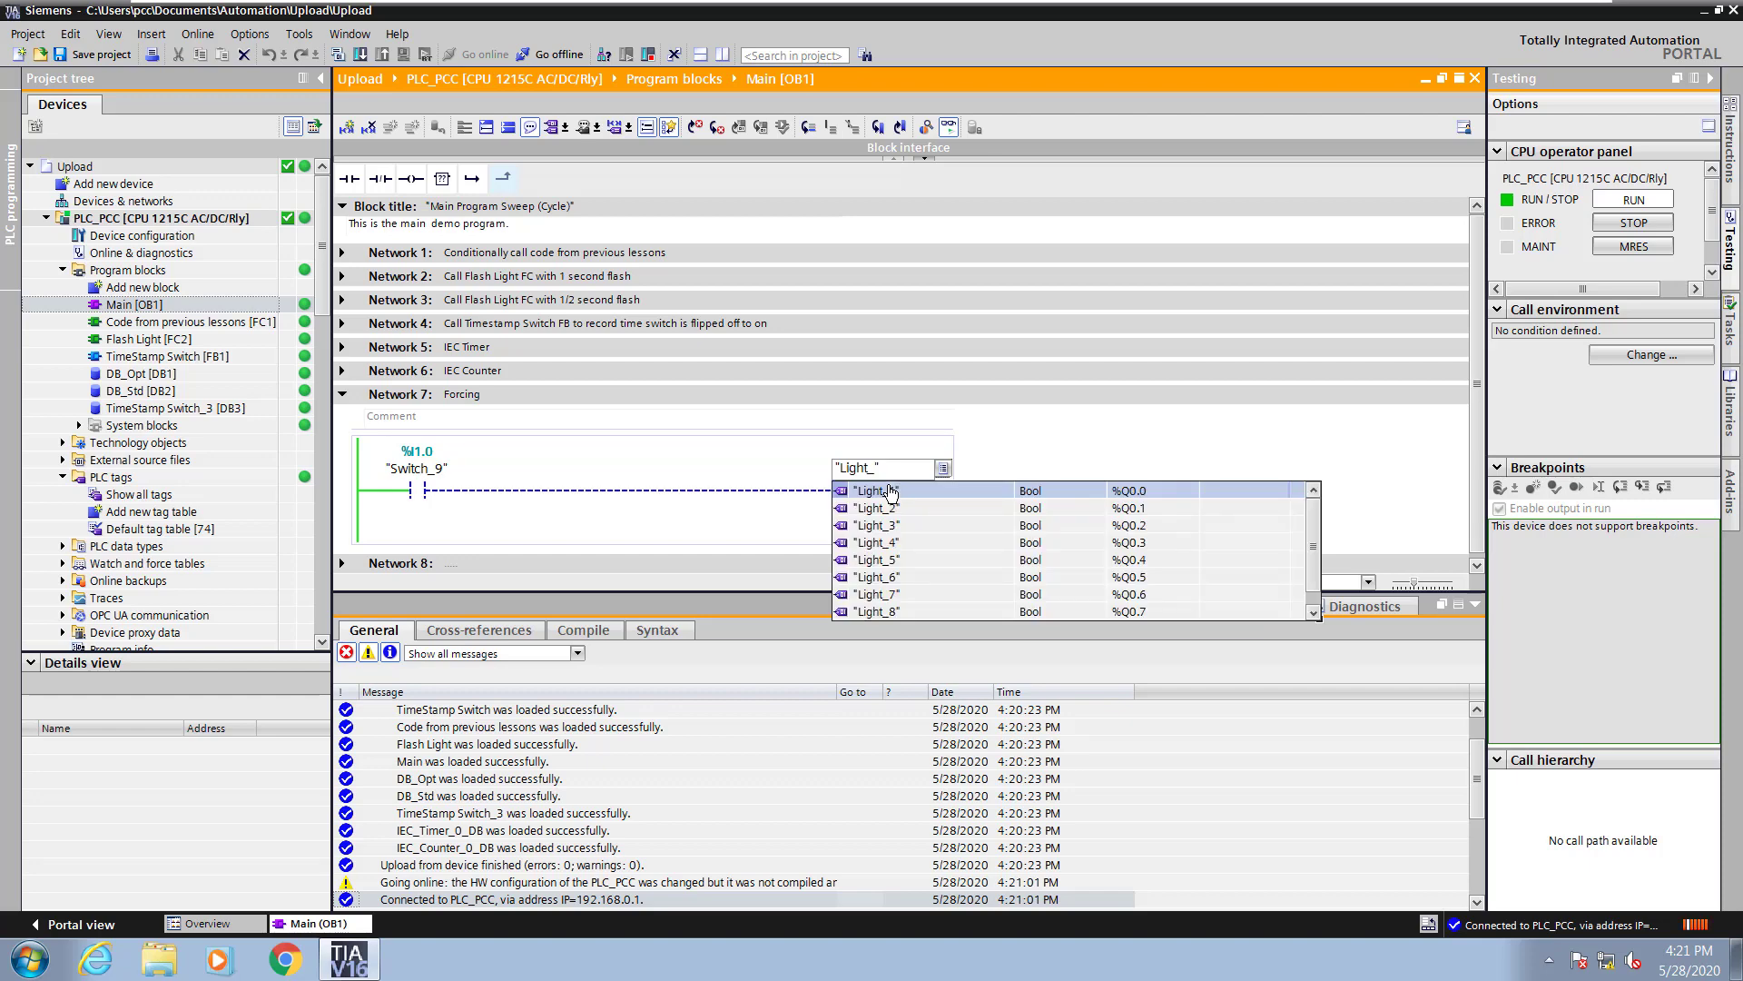
text(8)
key(Return)
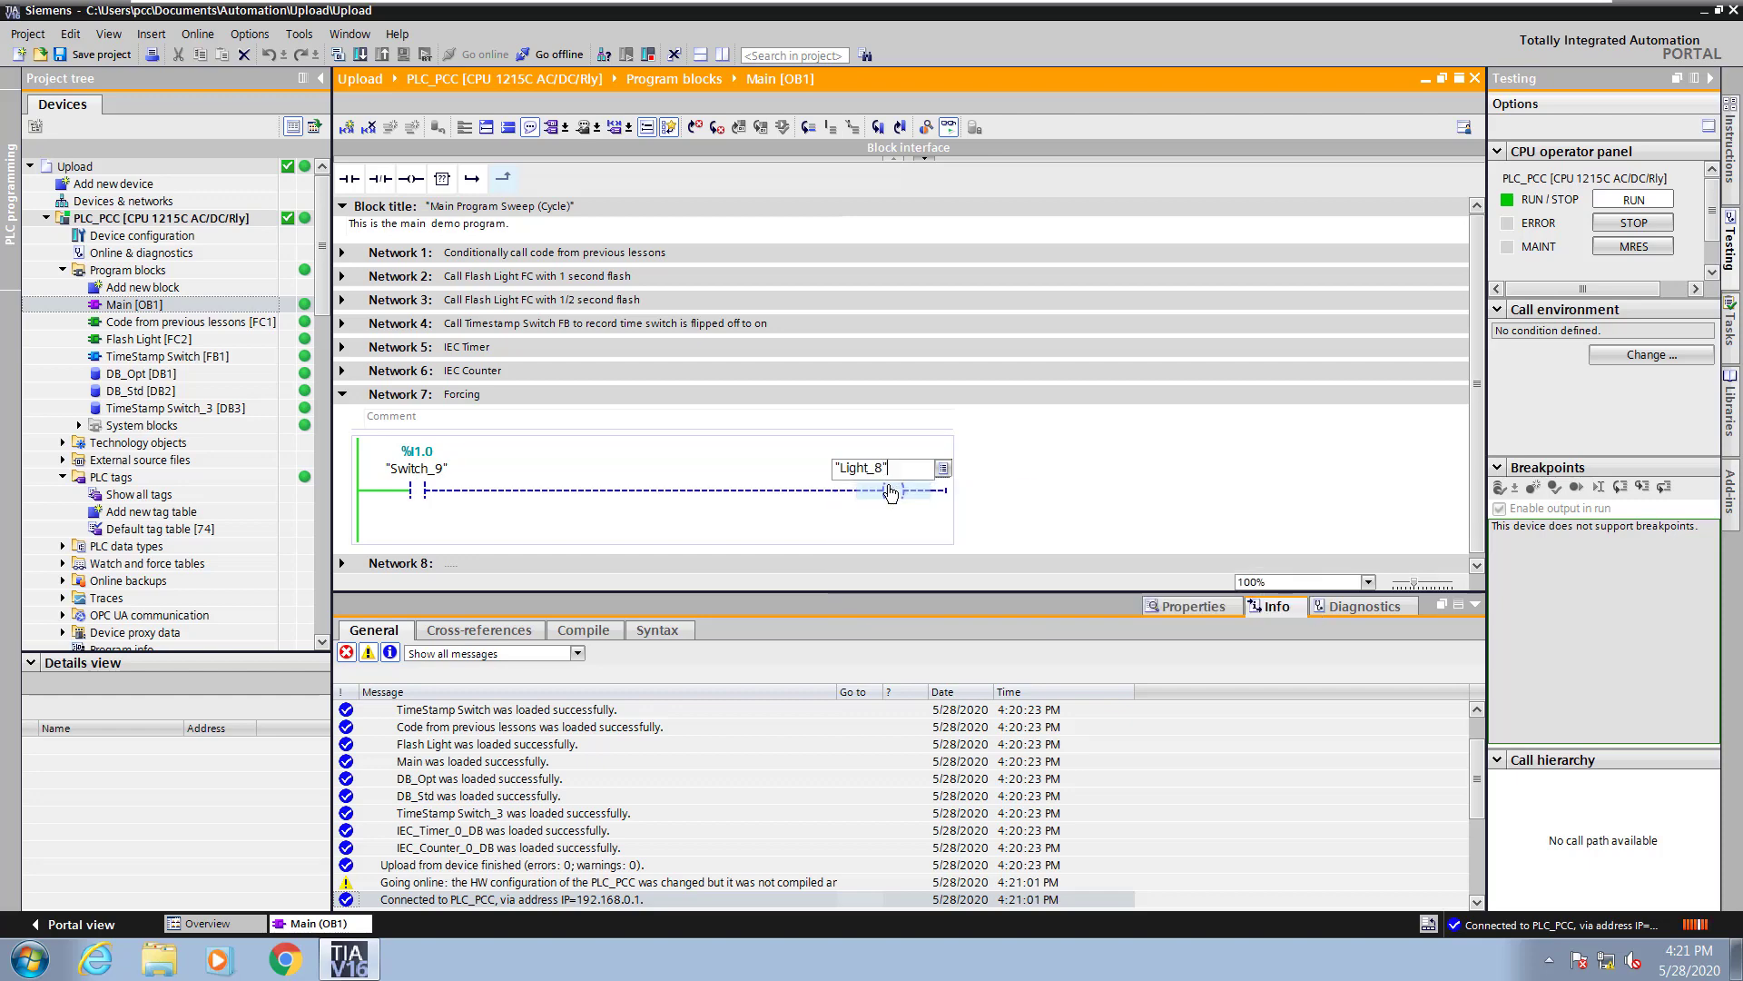
click(1006, 508)
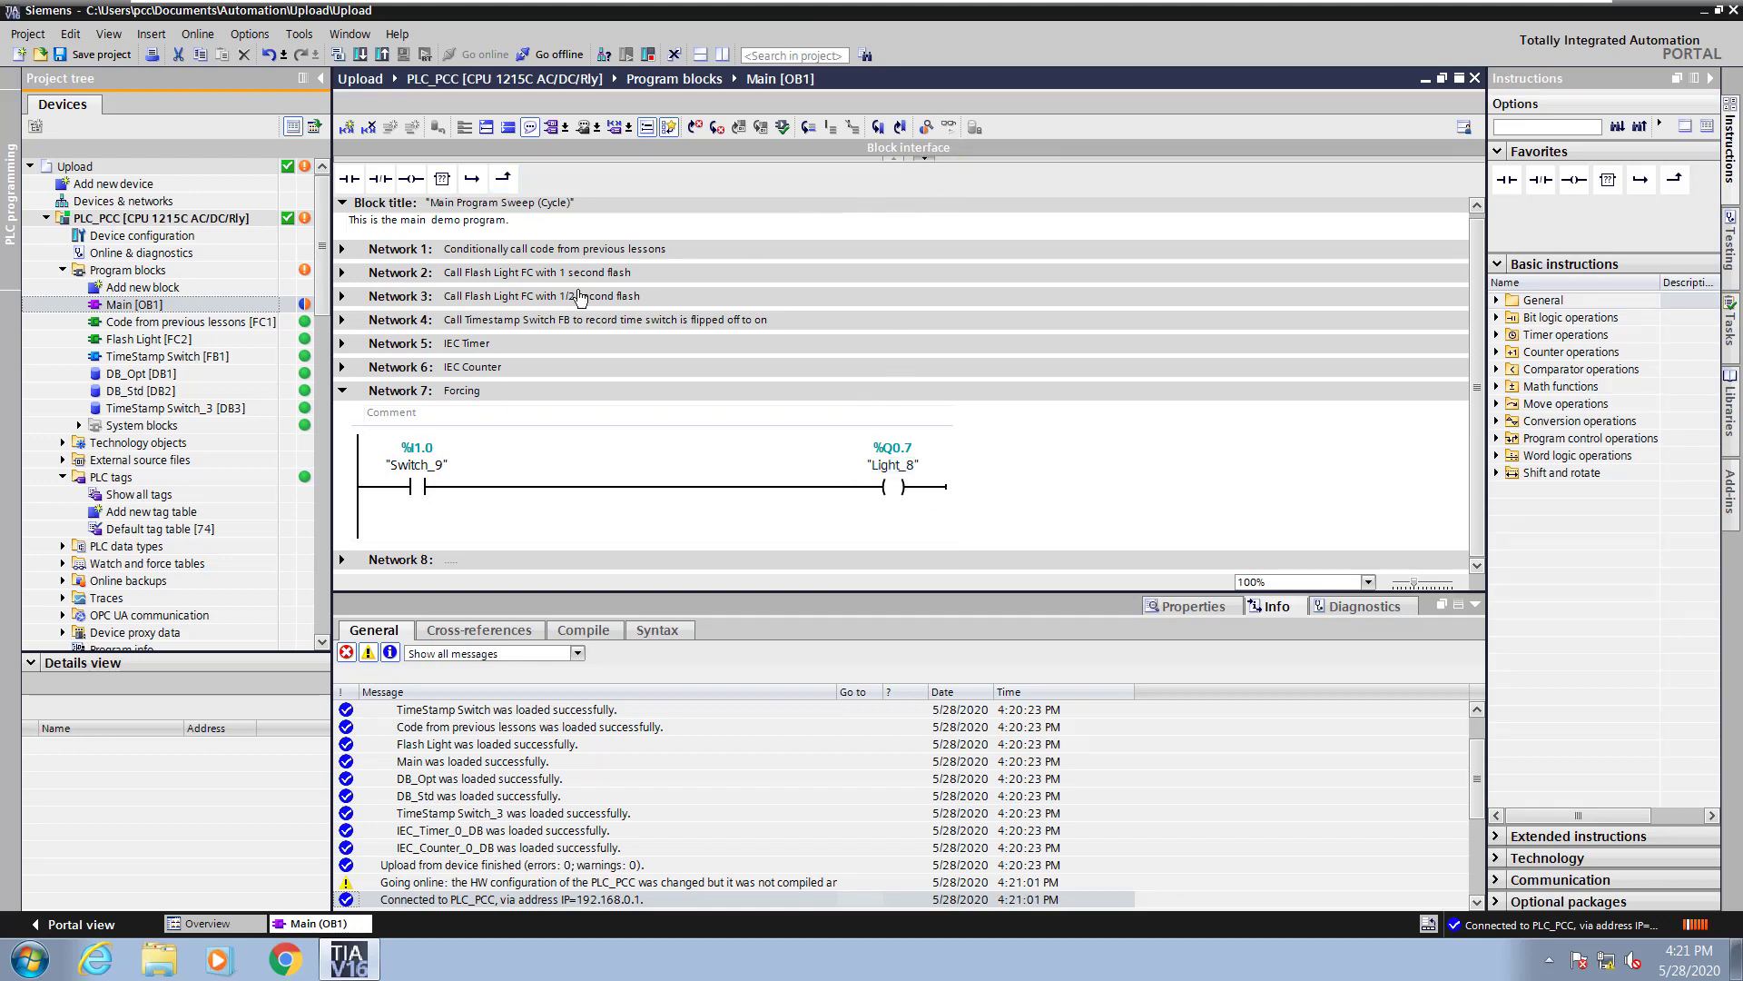
mouse_move(305, 310)
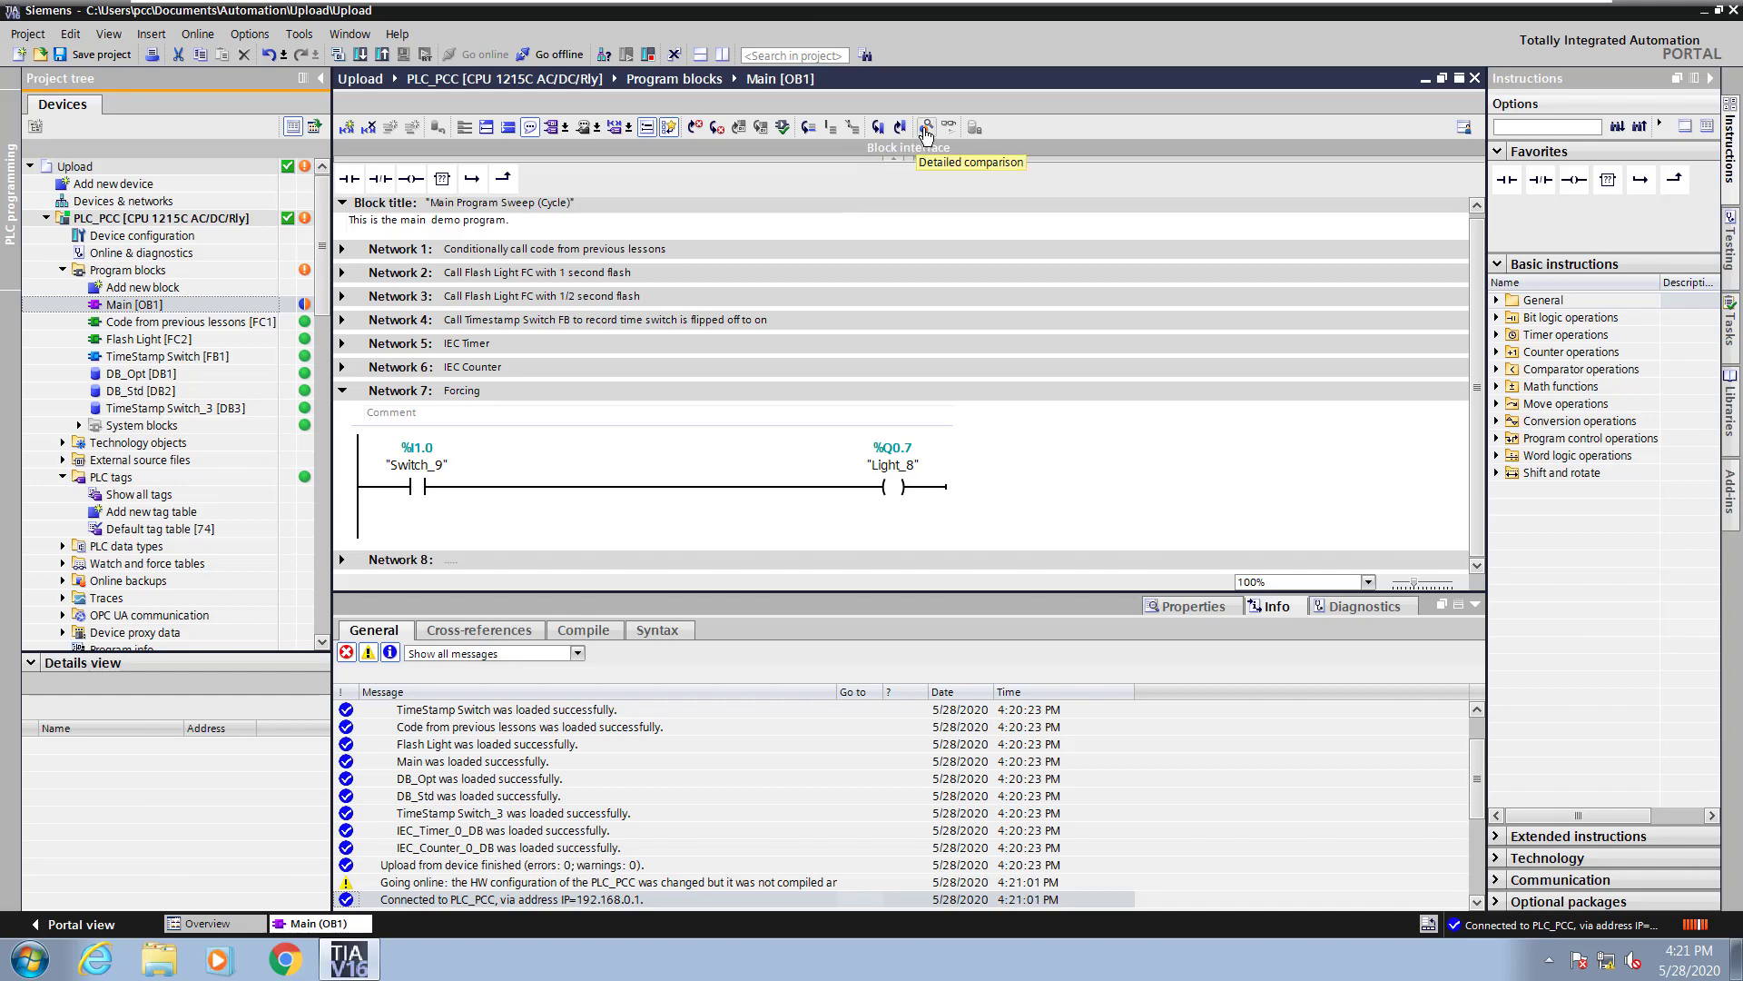
- Run a detailed offline/online comparison of Main and jump to the Light_8 vs Light_9 difference
click(926, 133)
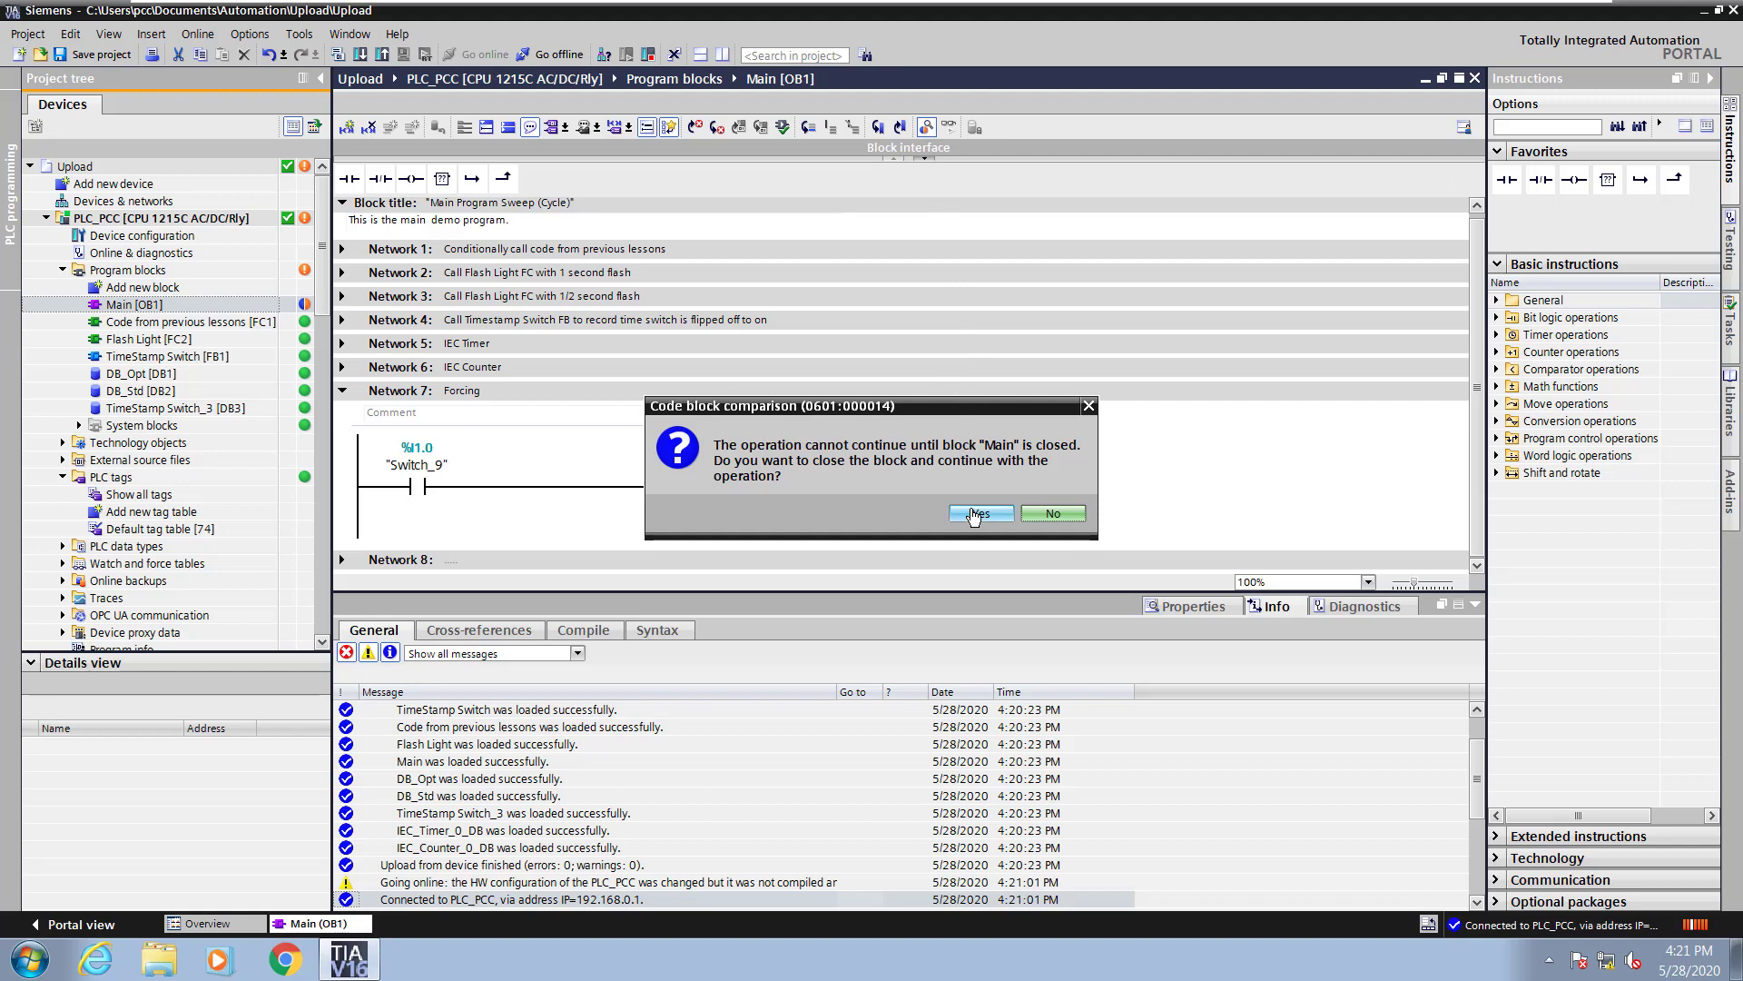
click(977, 516)
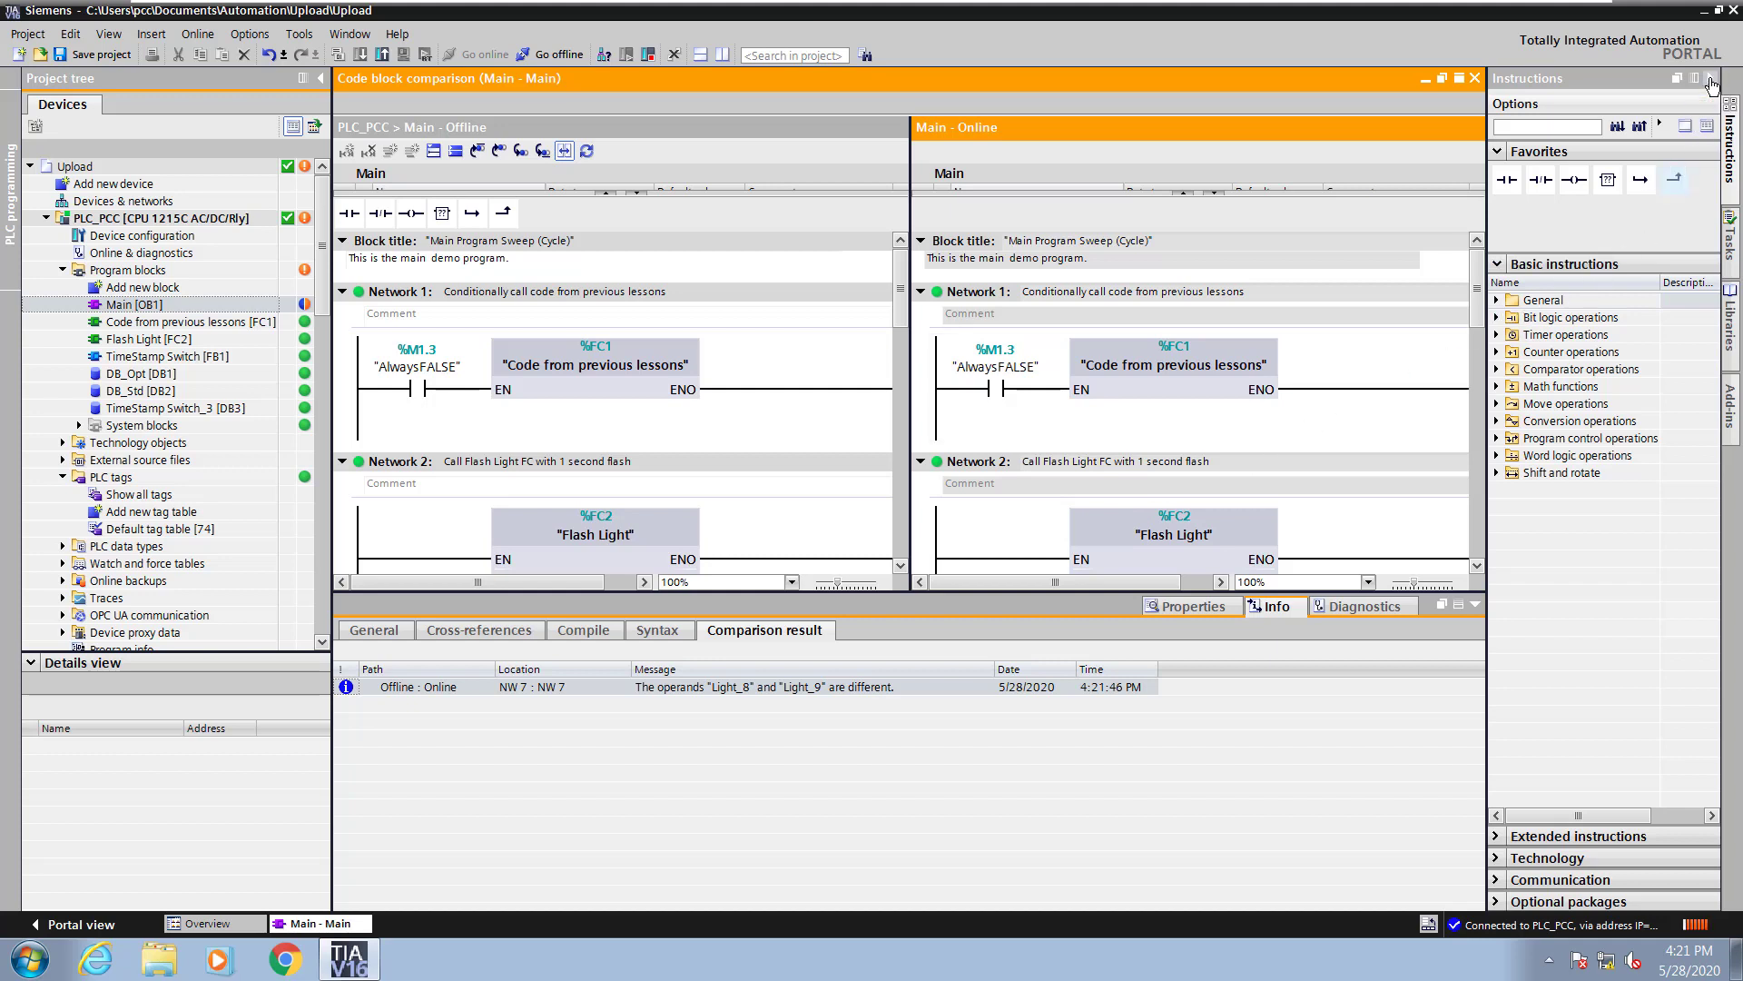
click(1712, 85)
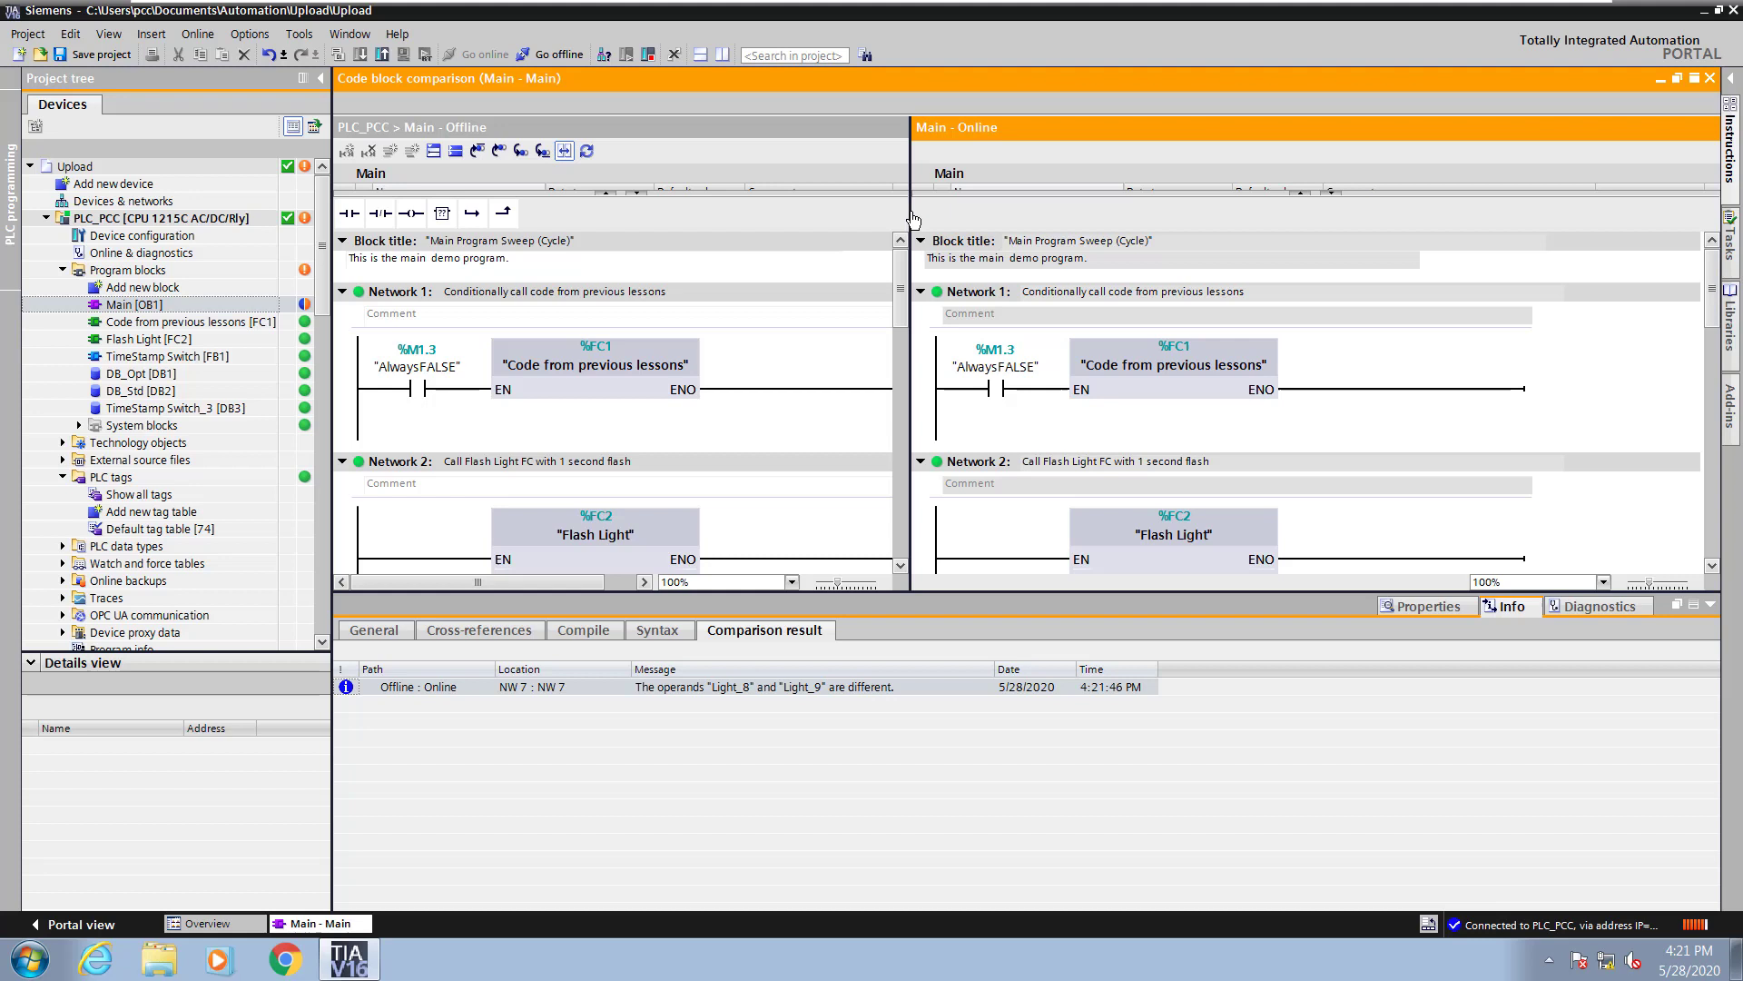
drag(914, 220, 1021, 220)
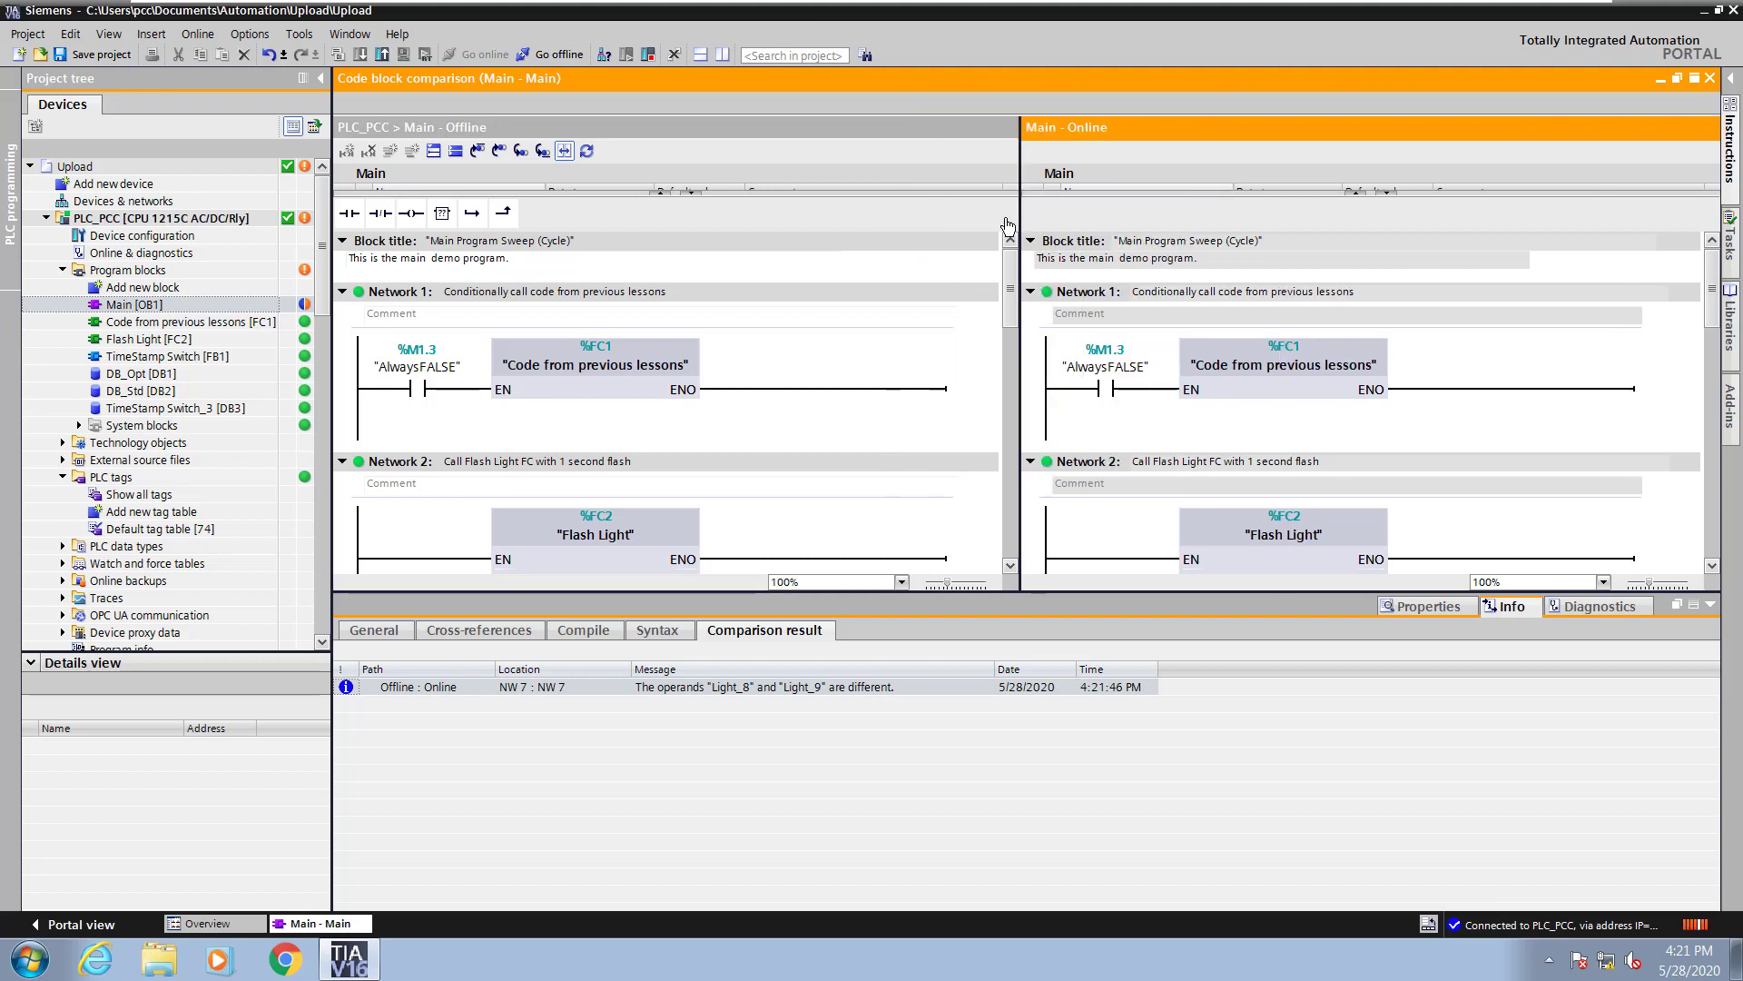
click(457, 161)
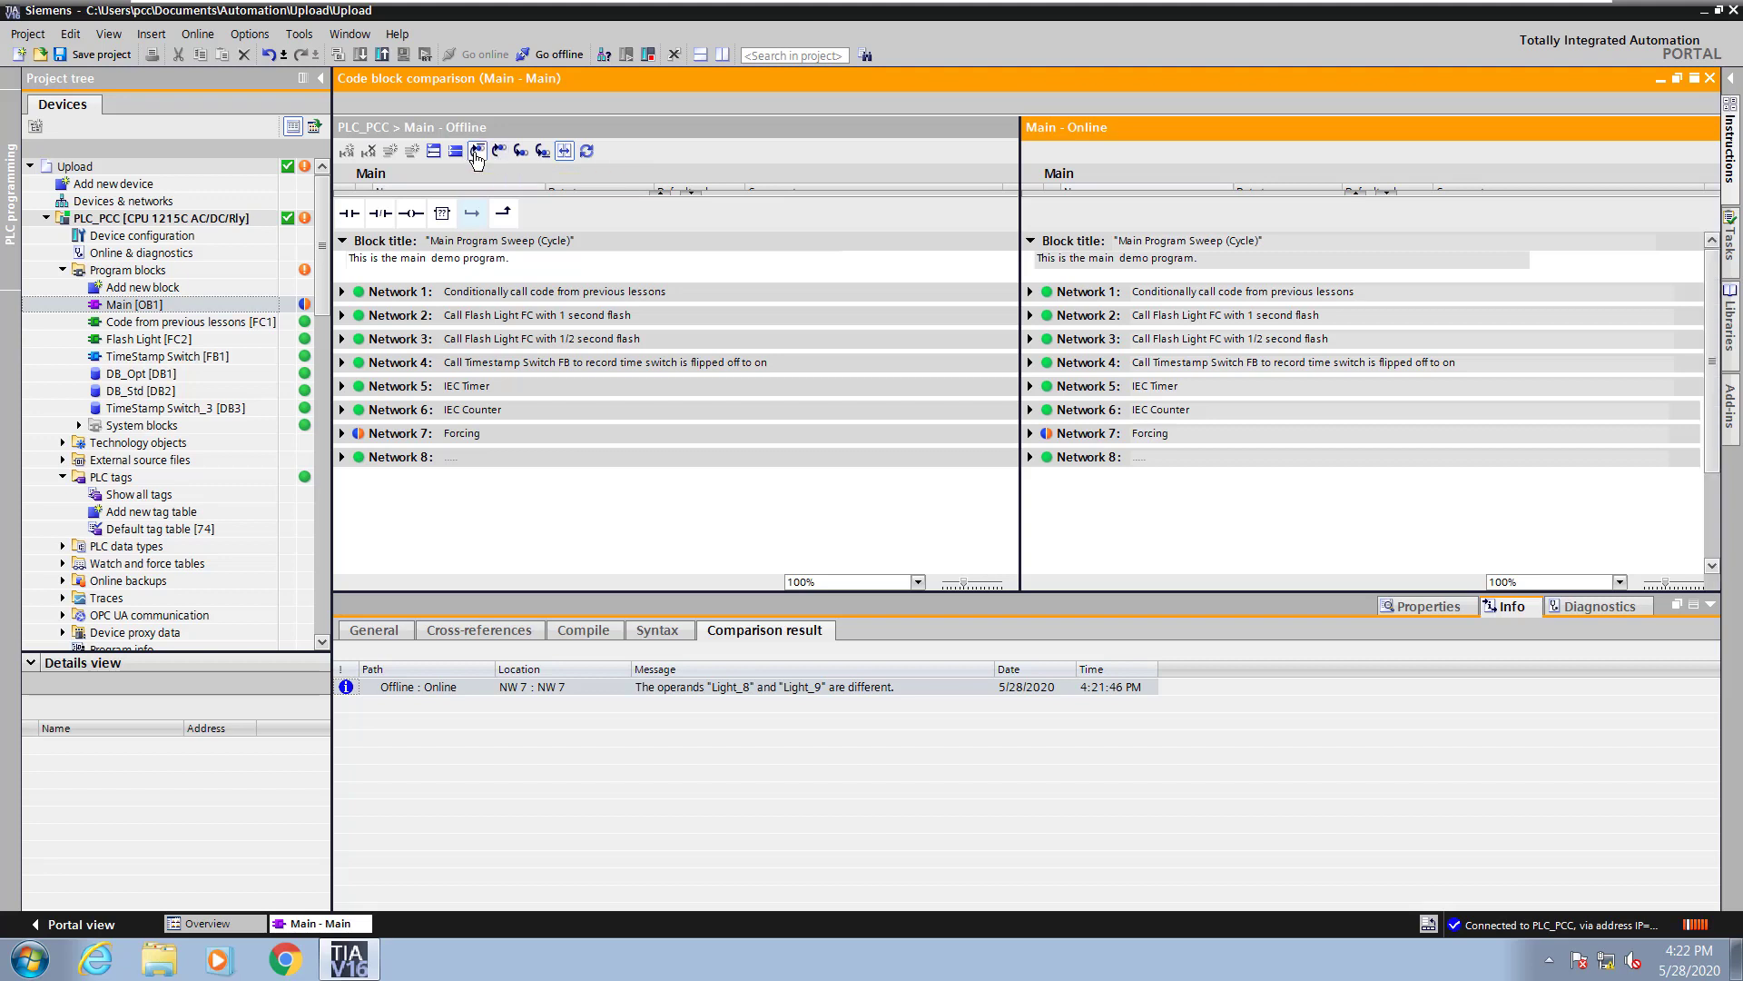
click(477, 153)
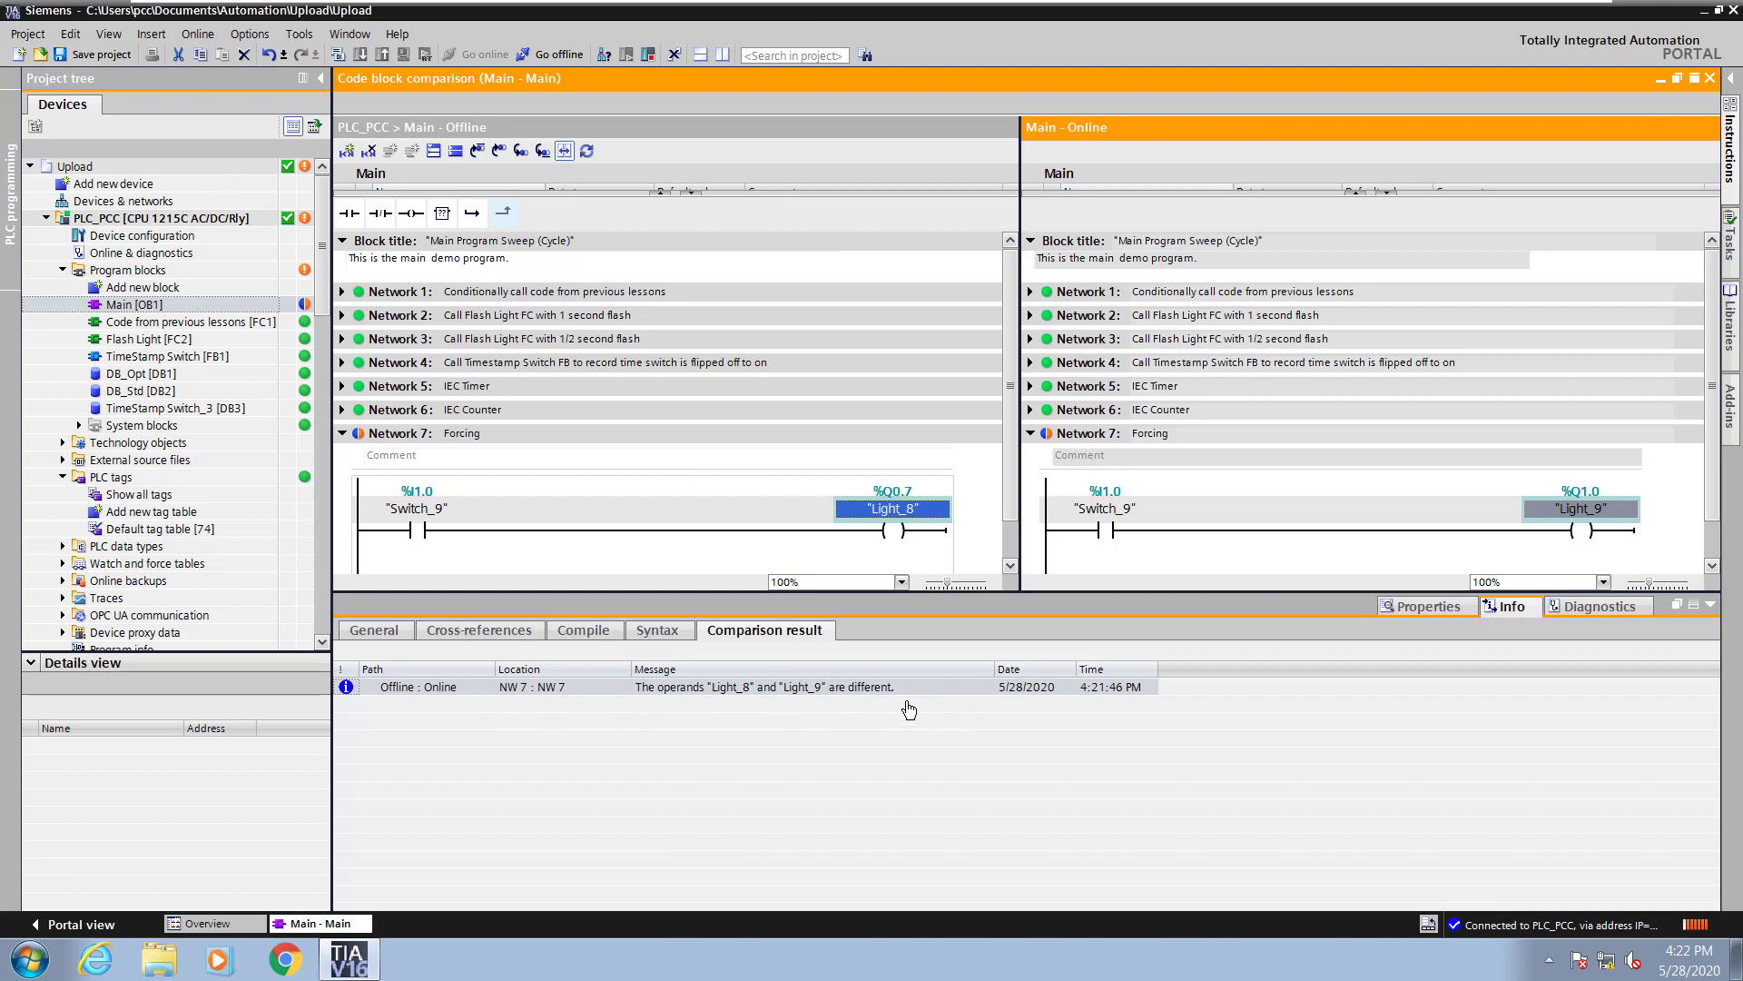
- Upload Main [OB1] software from the device with conflict action Overwrite, confirming the resynchronization
right_click(102, 312)
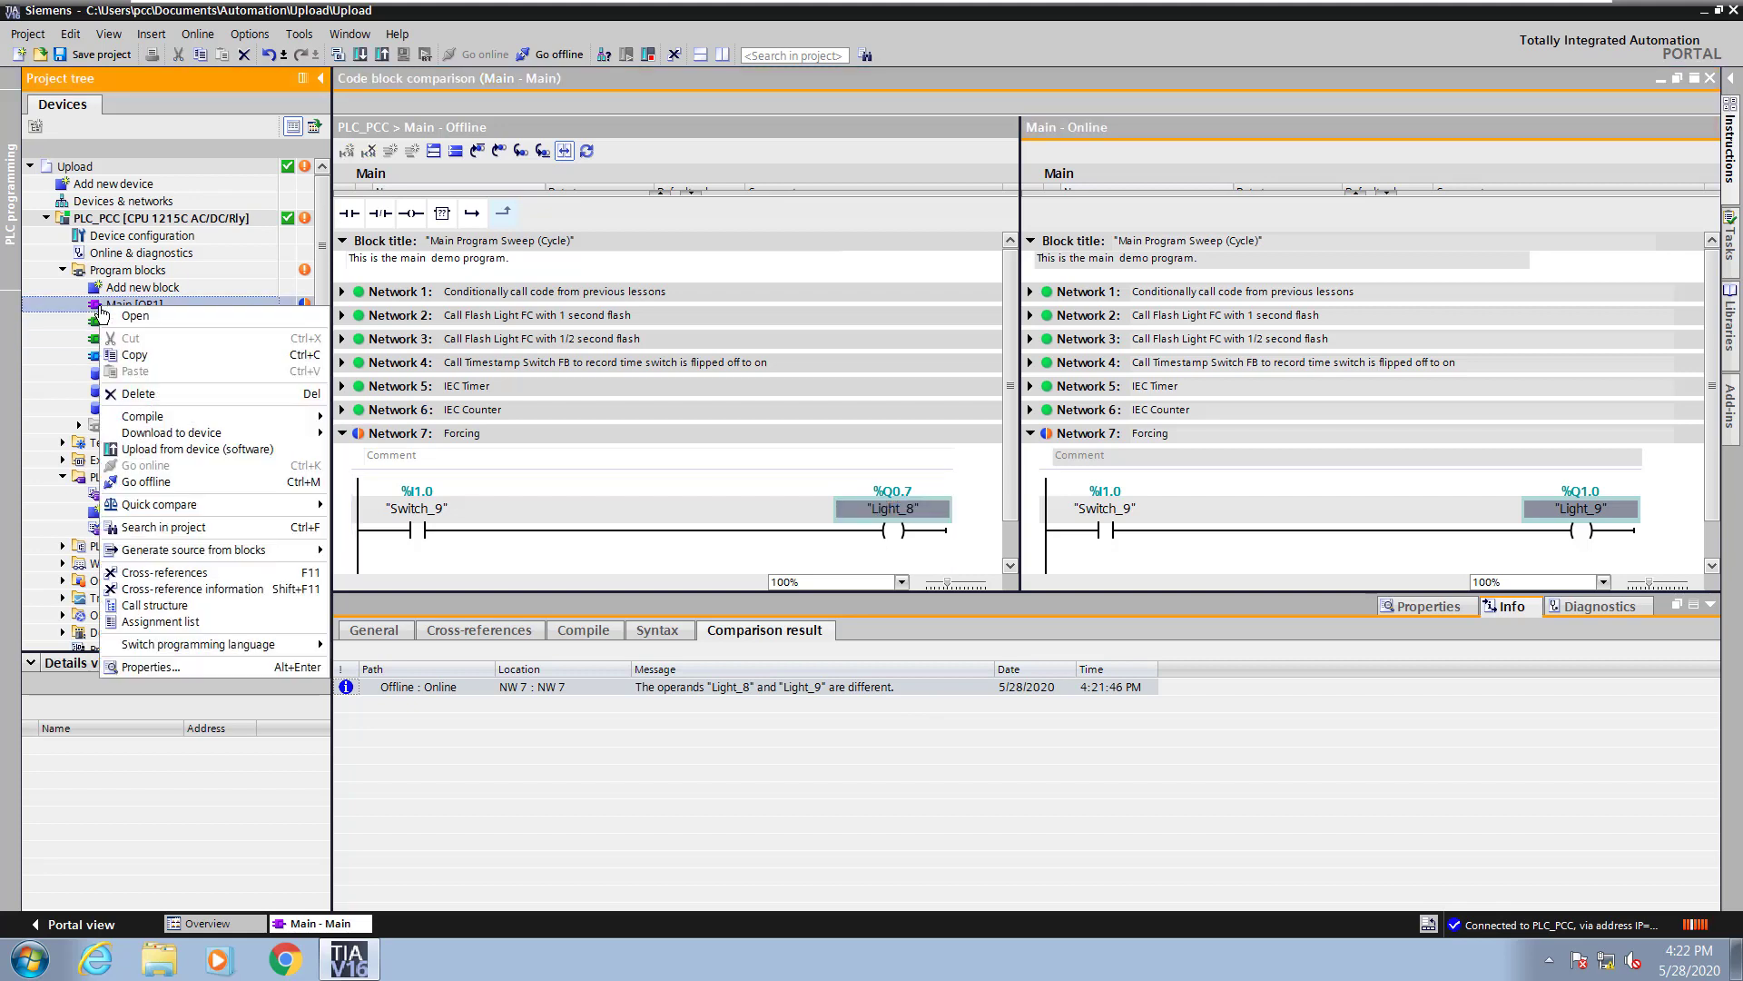
click(197, 454)
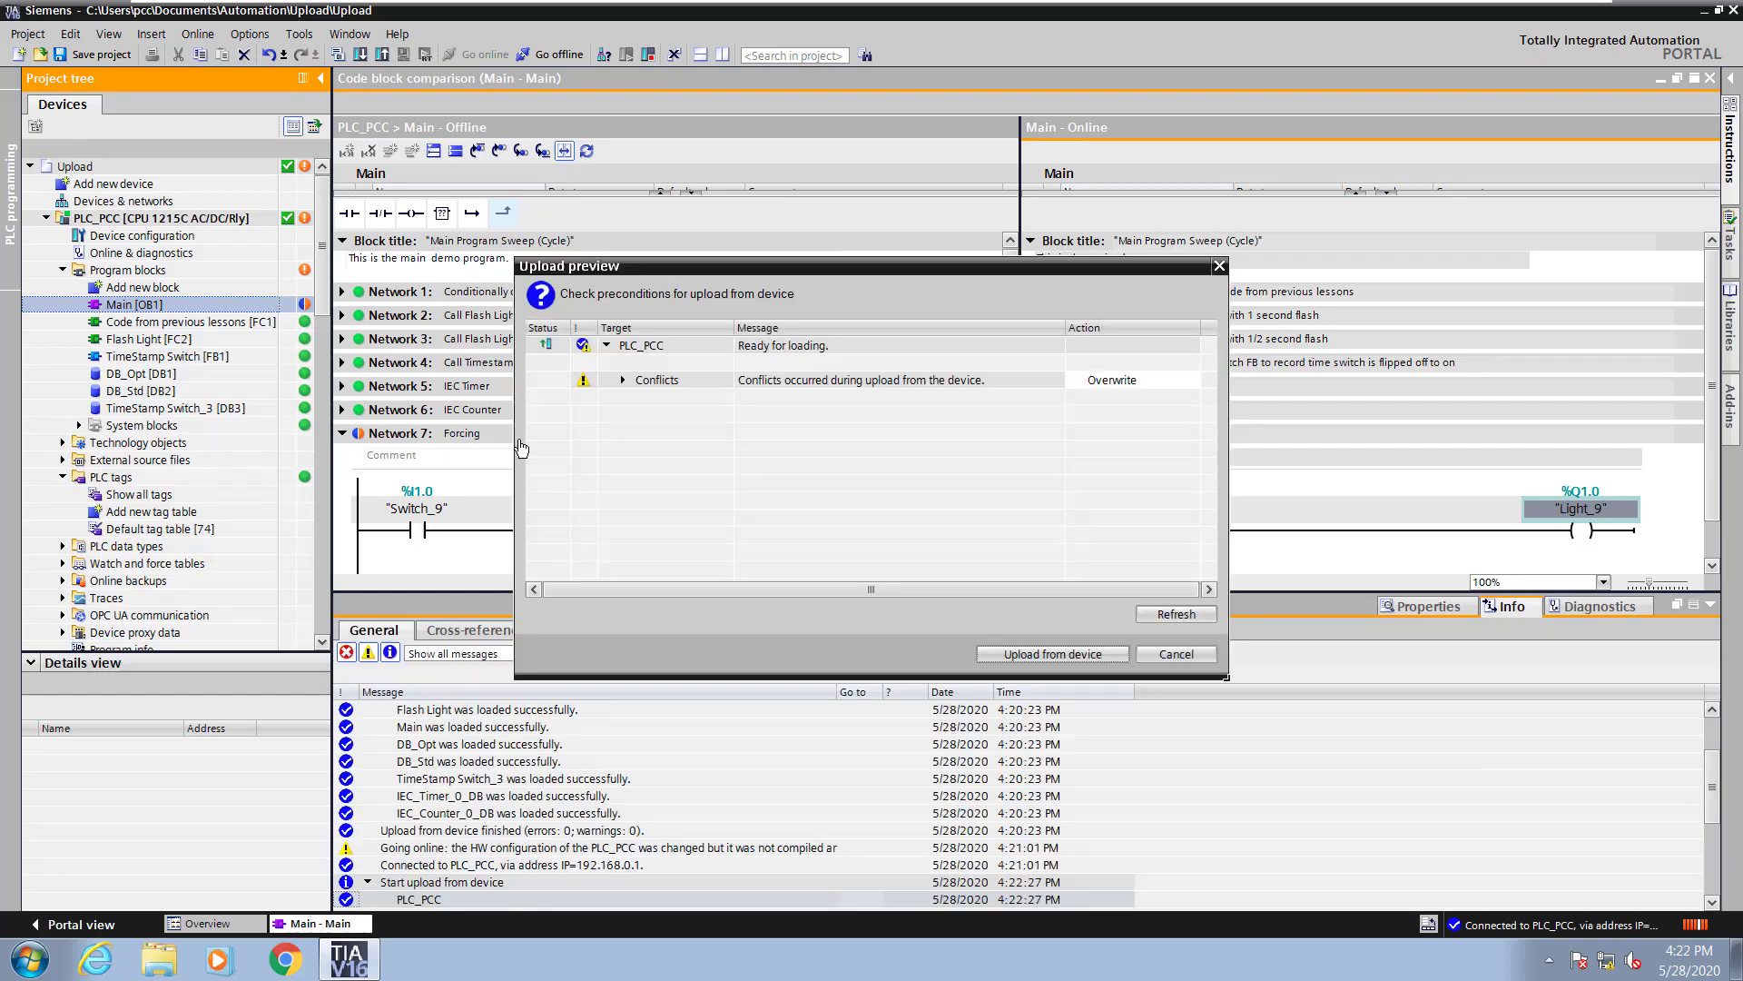
click(623, 382)
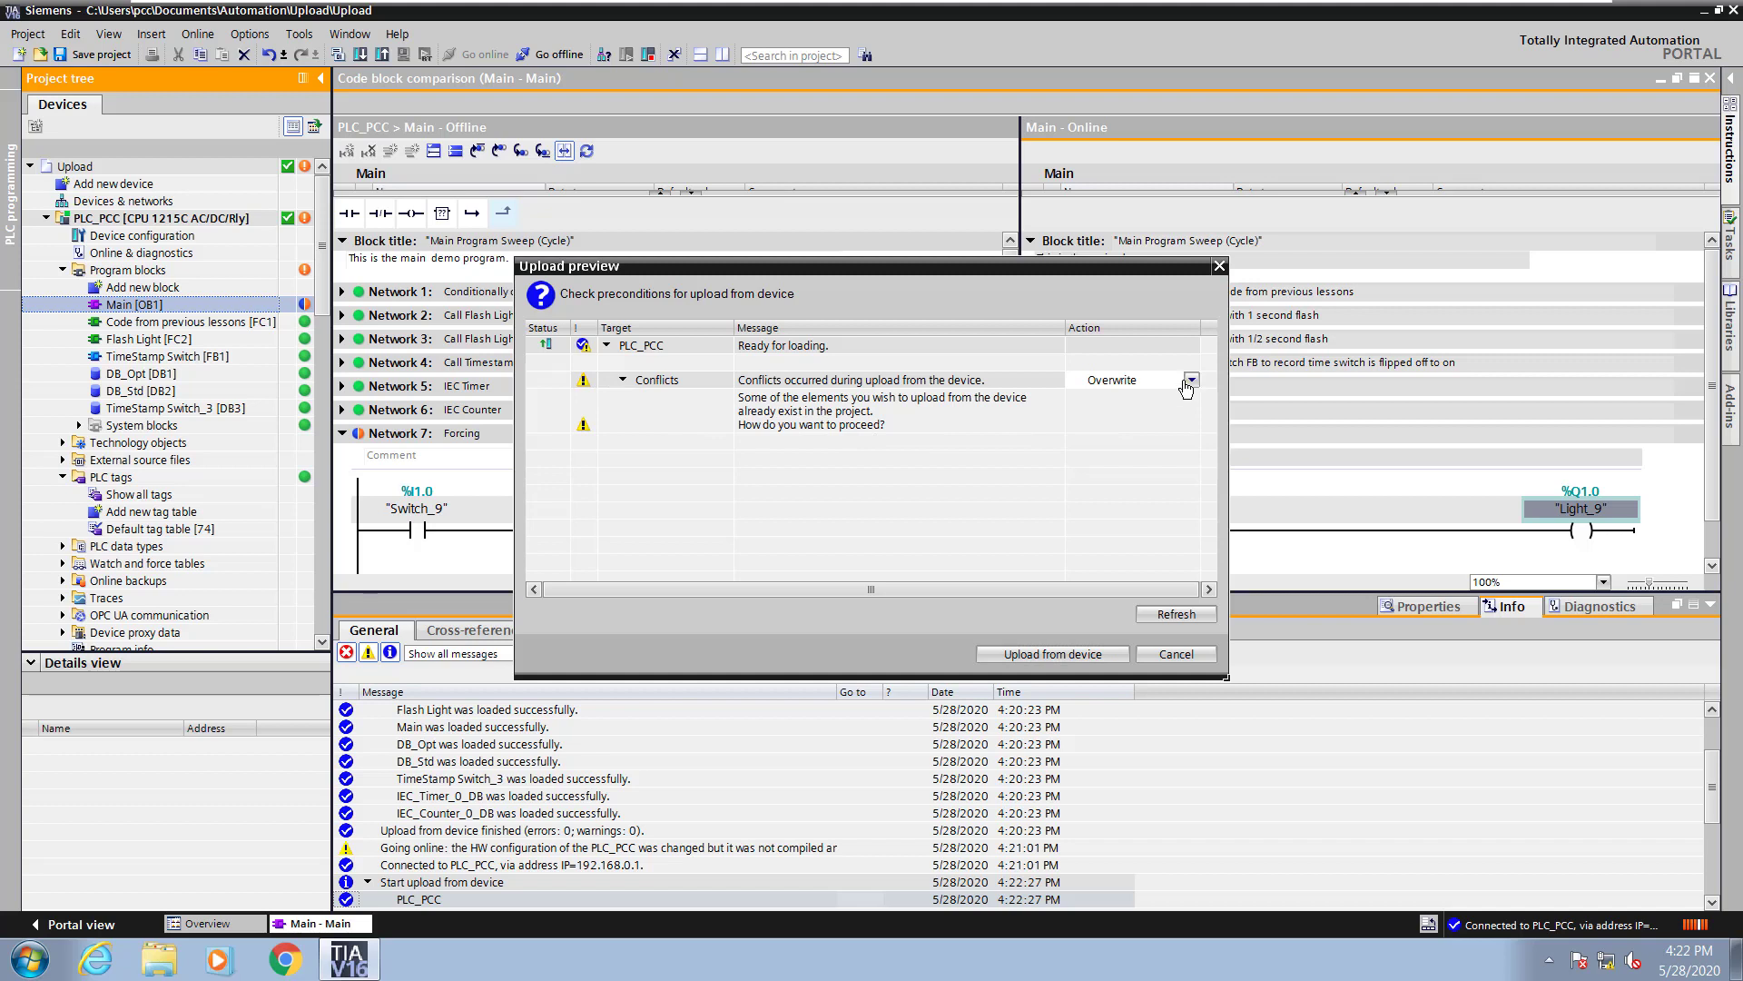
click(1190, 381)
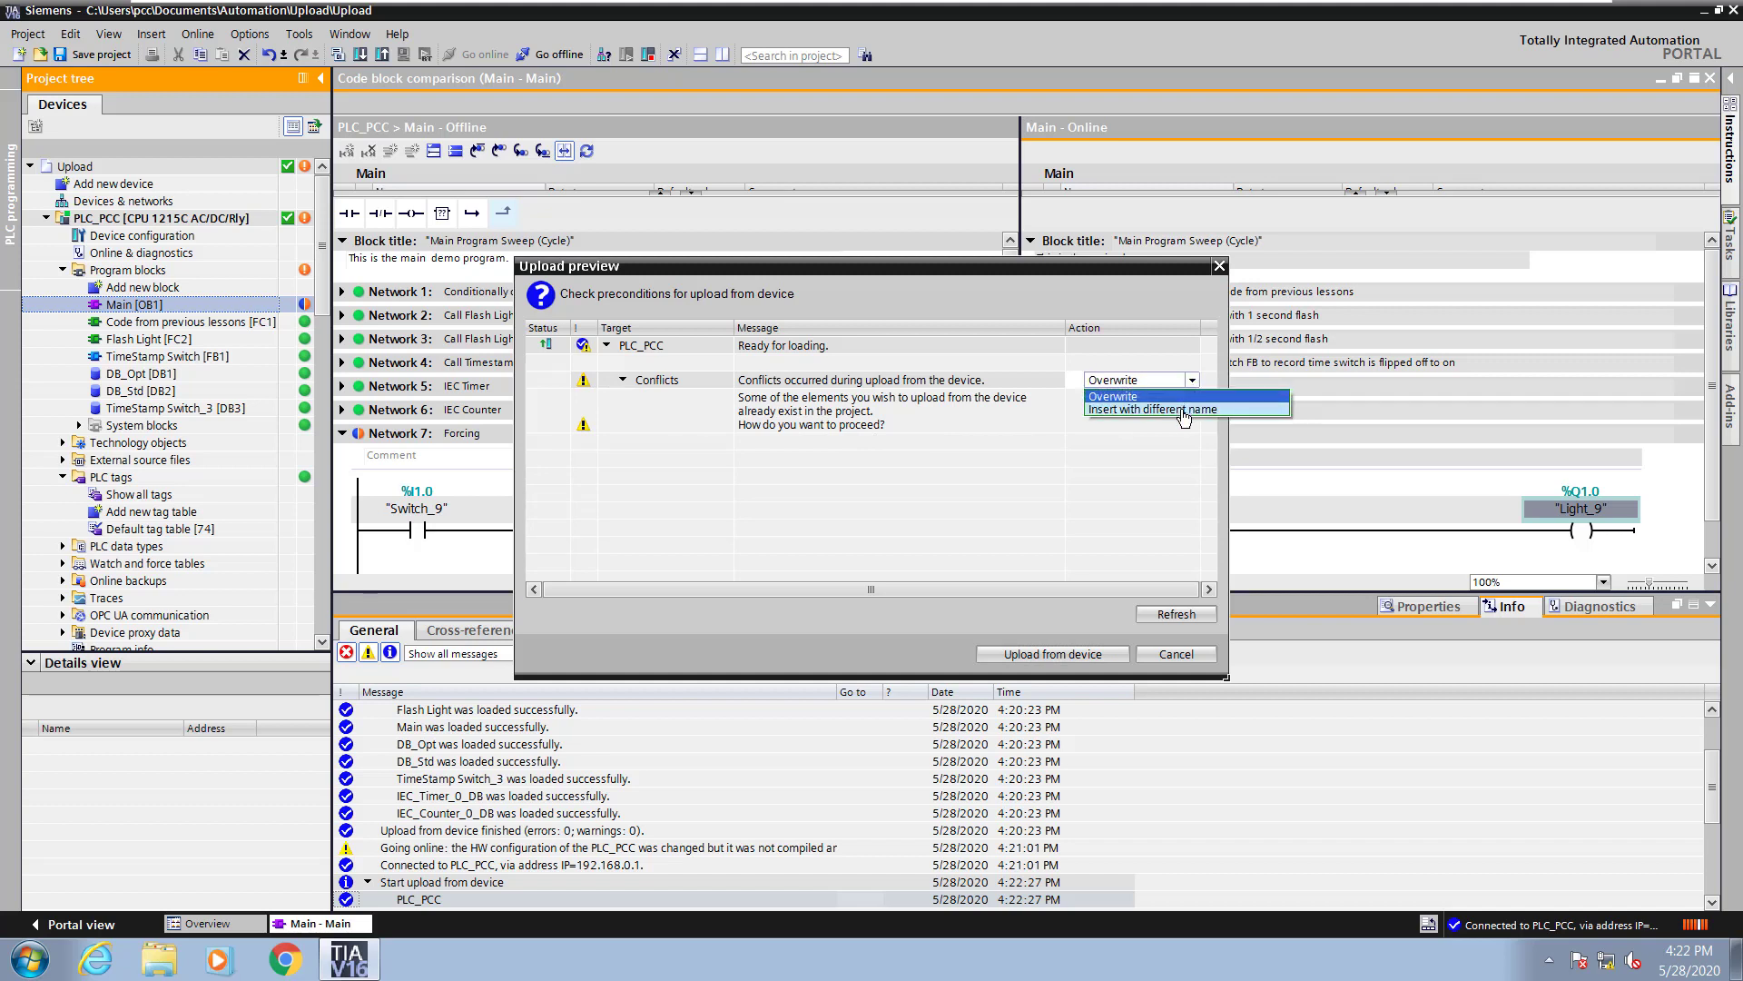
click(1177, 397)
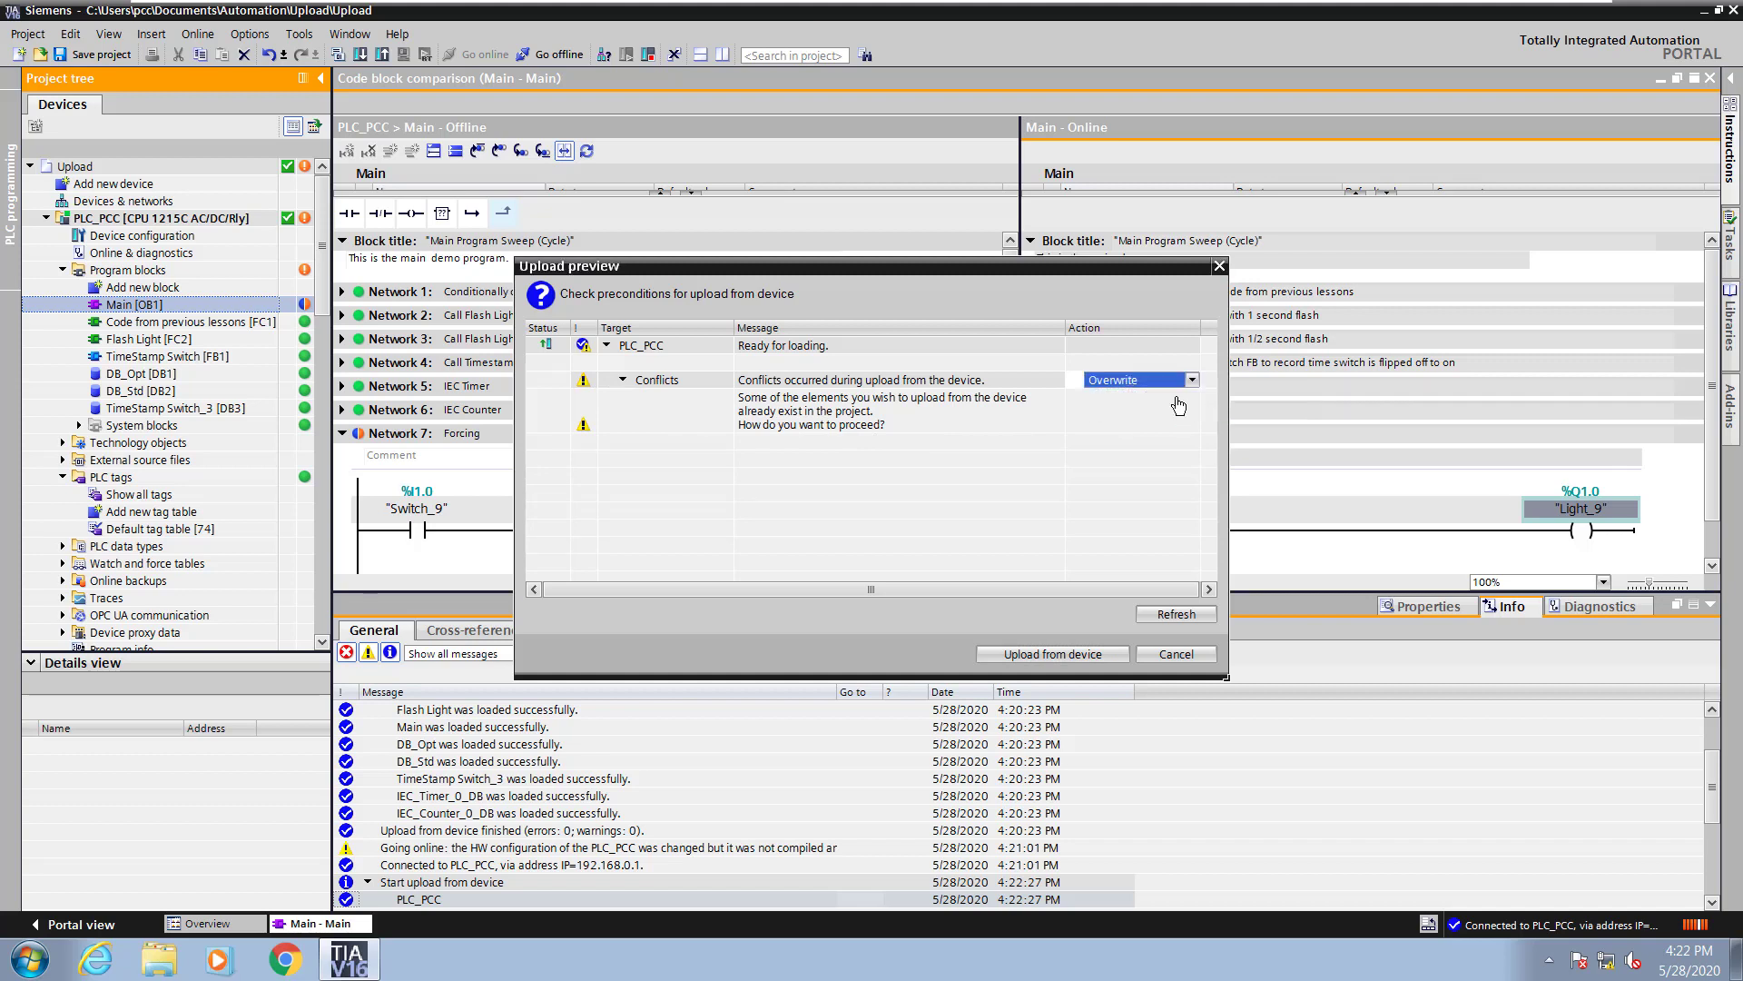
click(1084, 662)
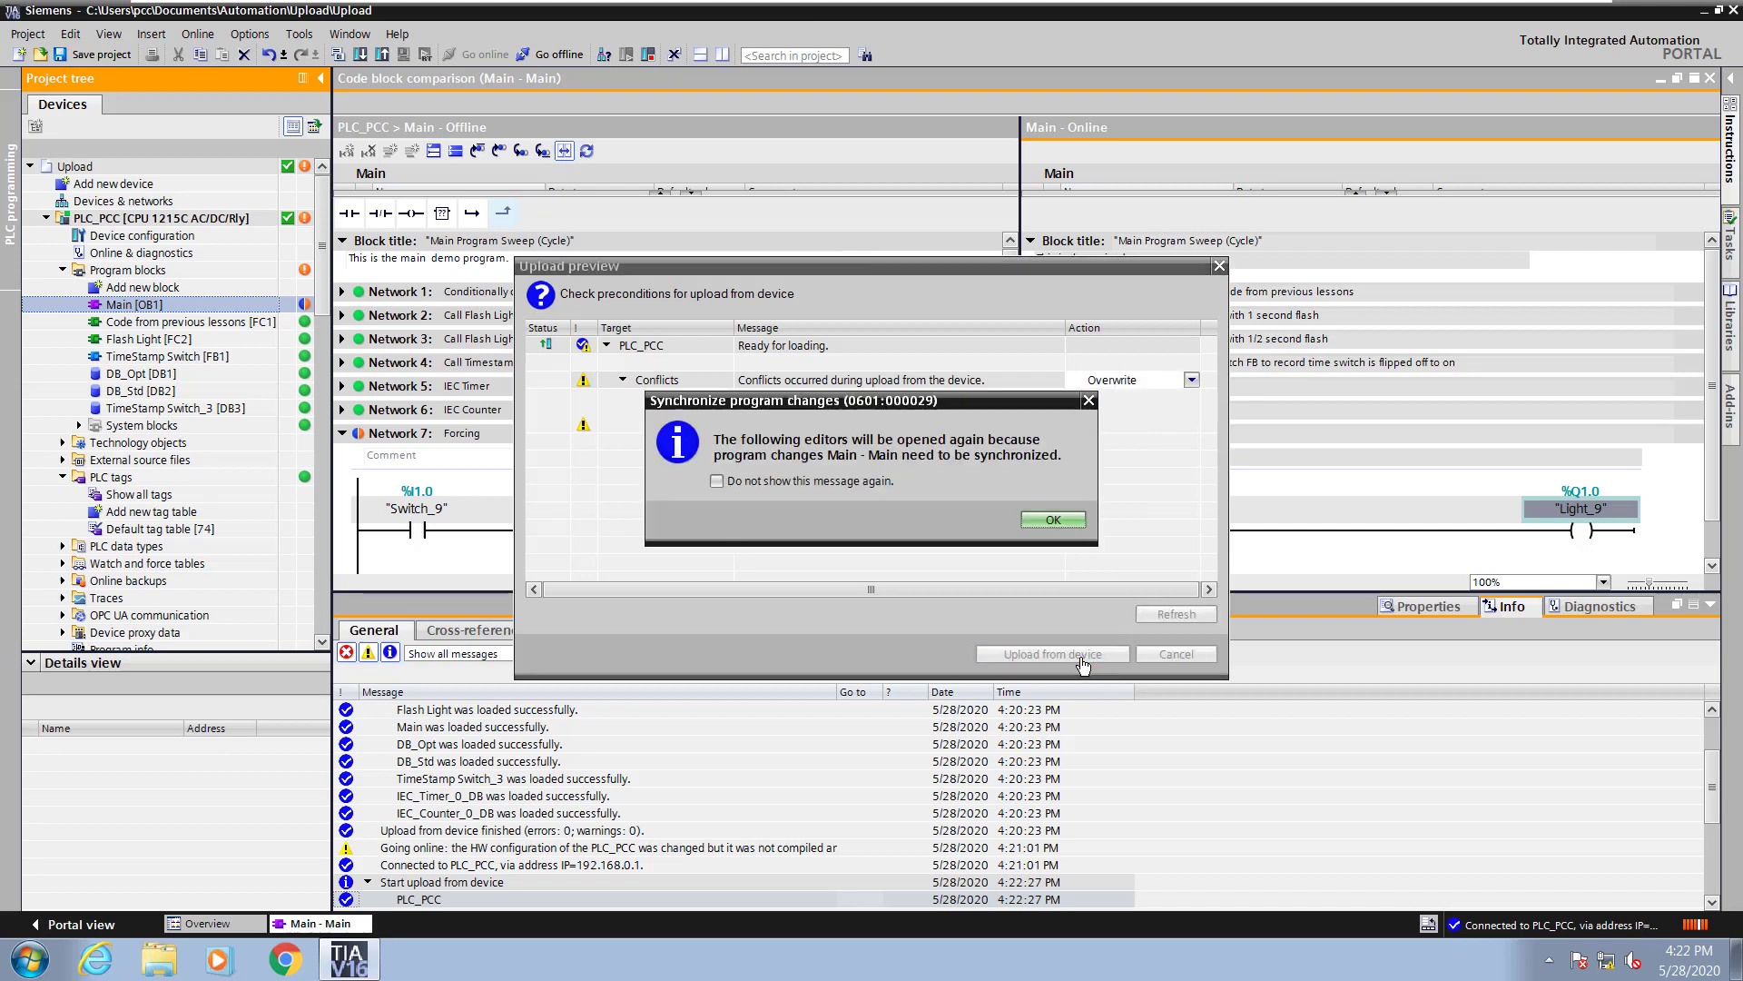
click(1050, 523)
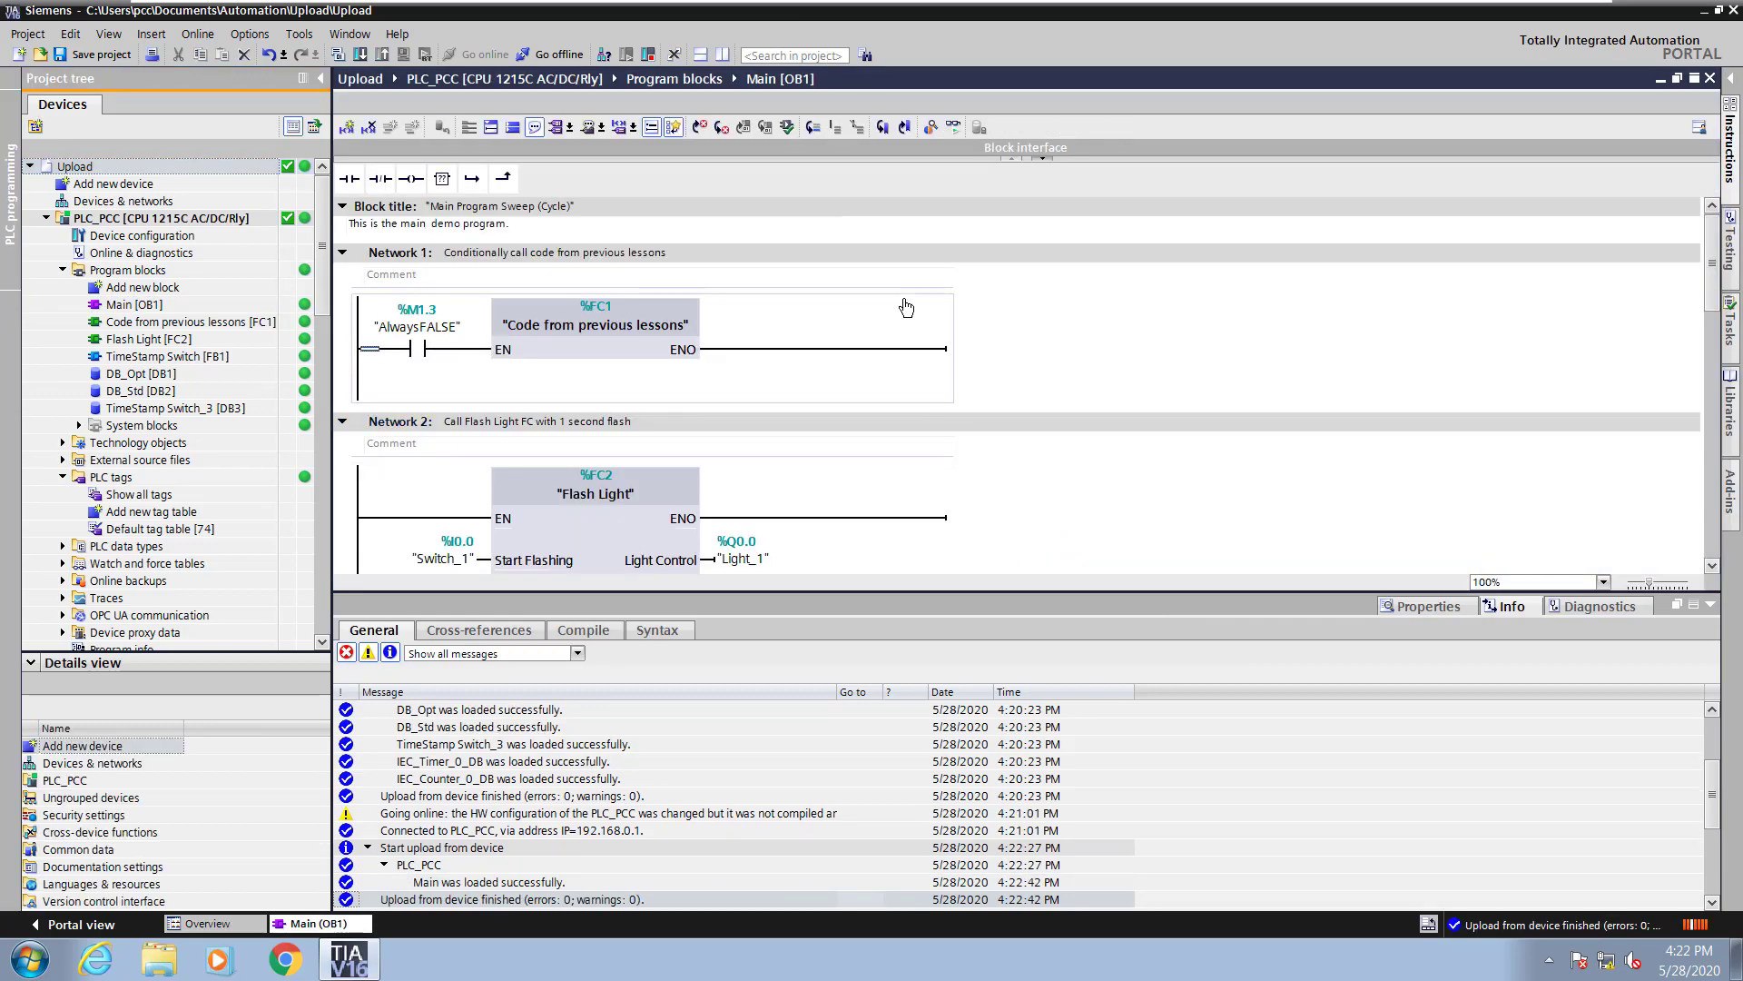
- Collapse all networks, check Network 7, and title Network 8 'New comment'
click(513, 127)
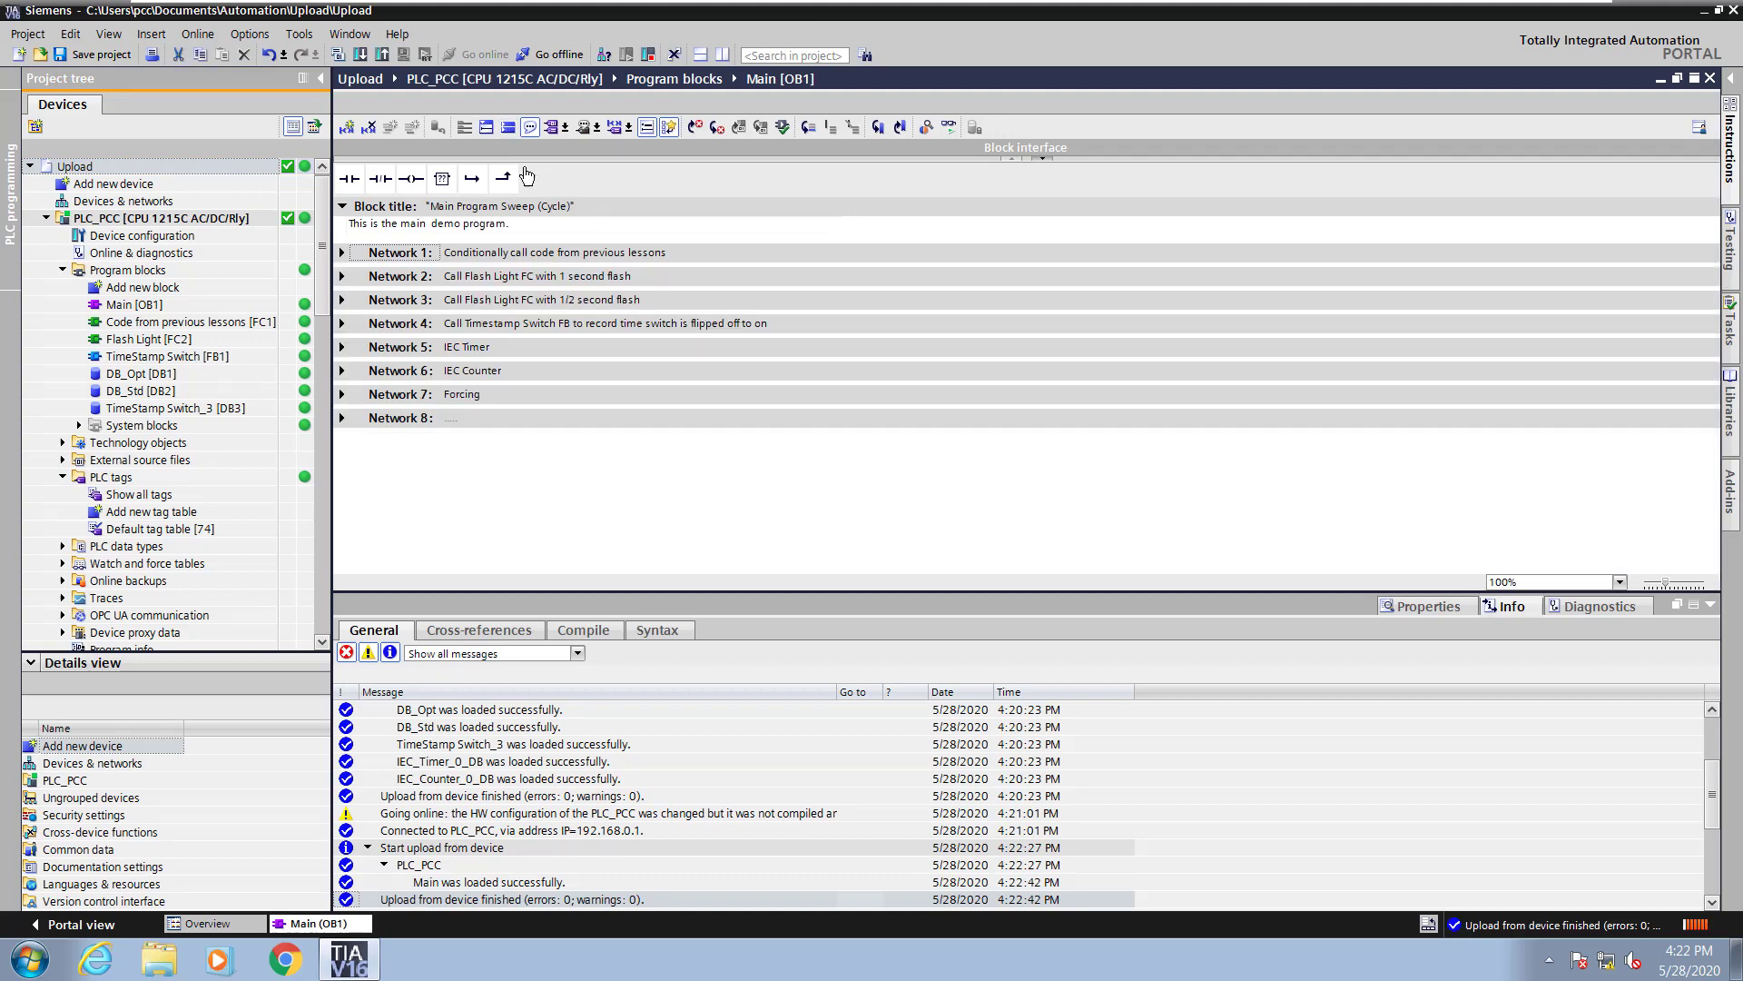
click(343, 394)
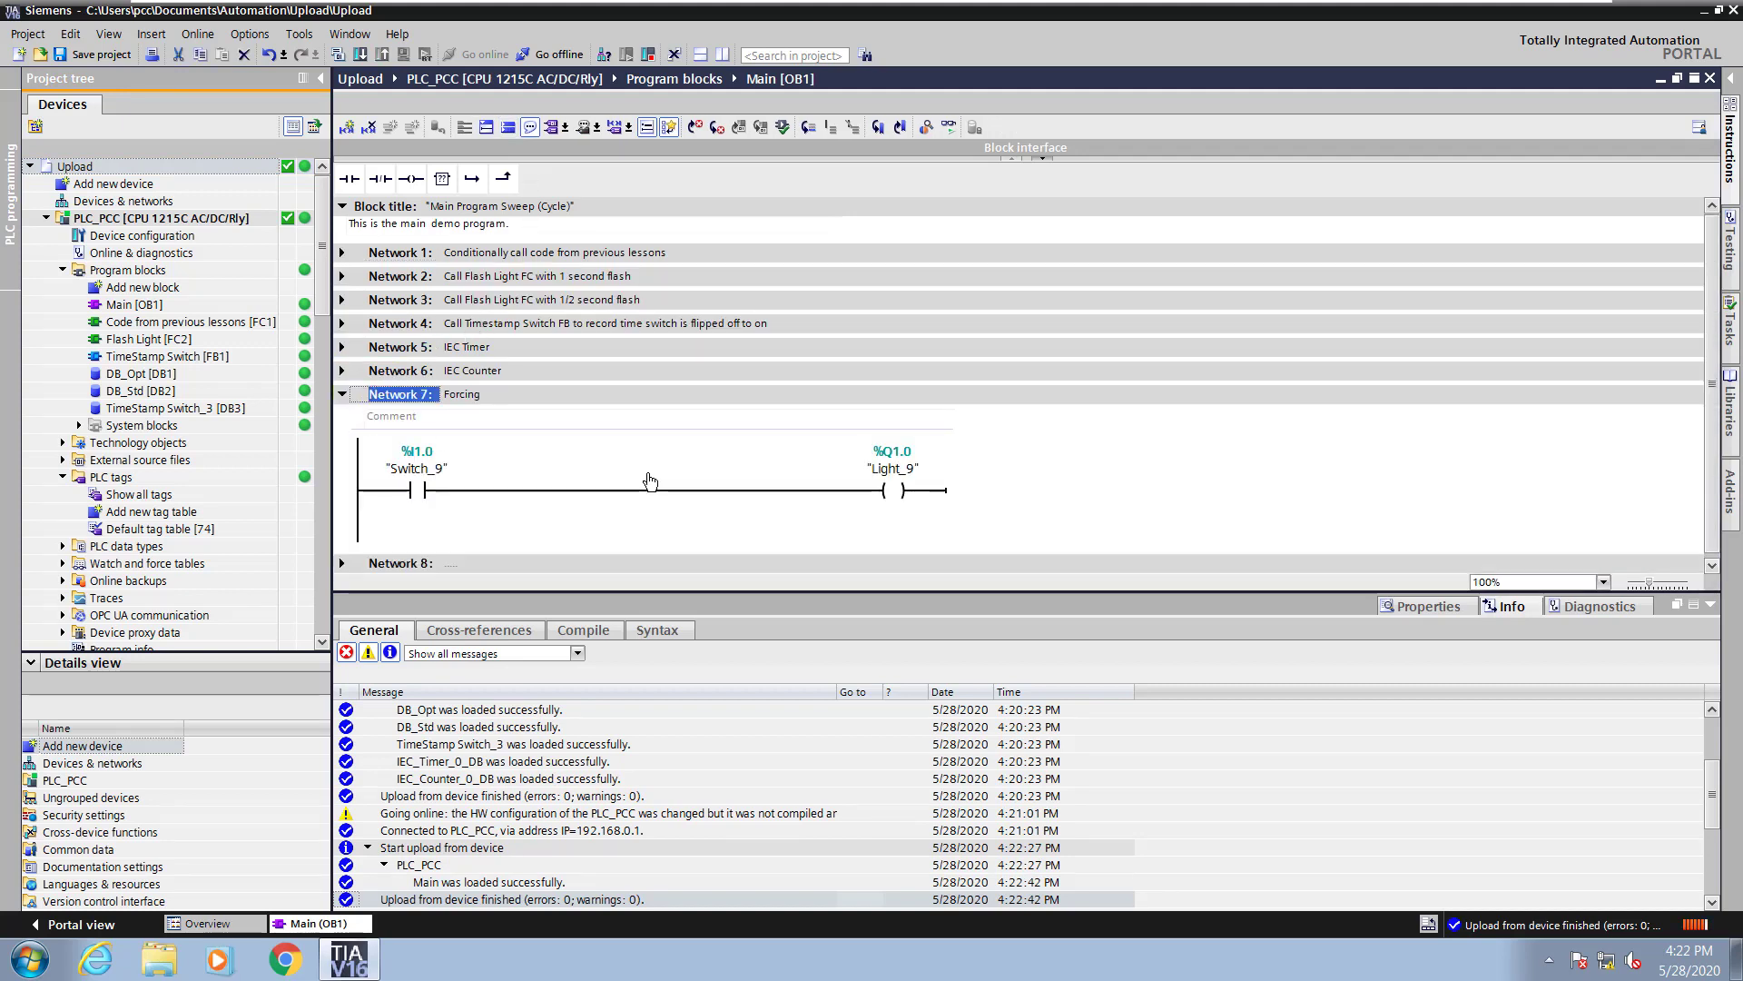
click(343, 396)
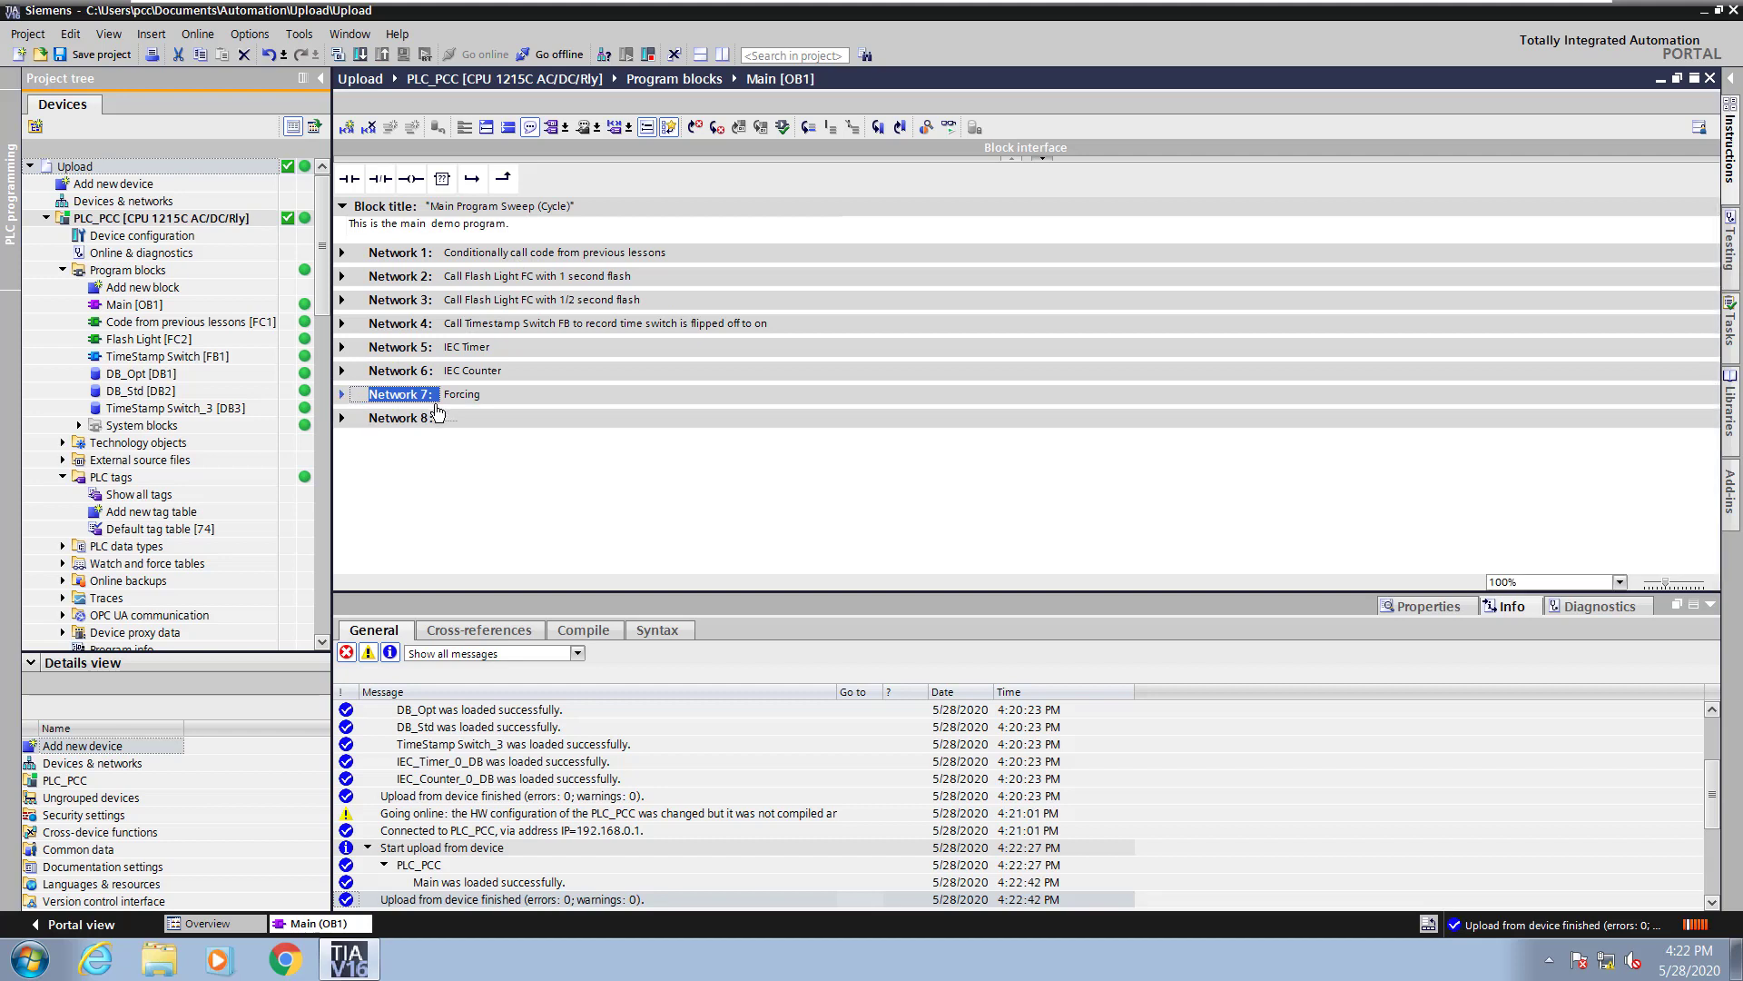
click(473, 424)
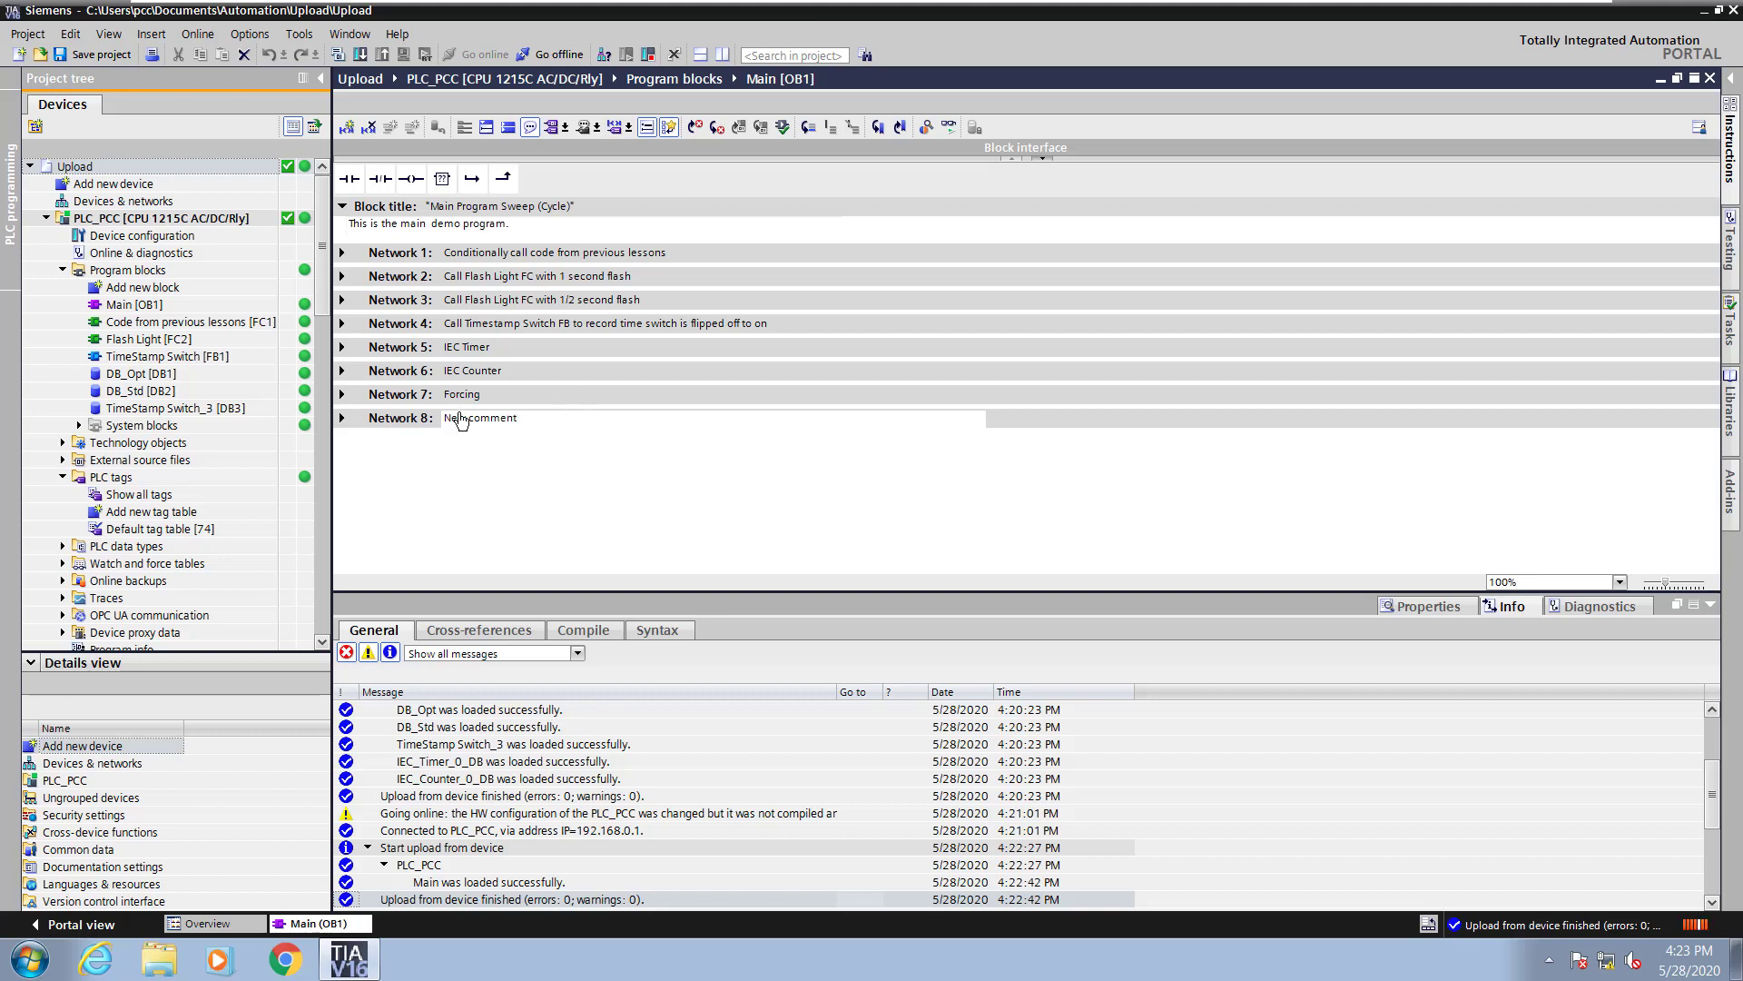
click(387, 423)
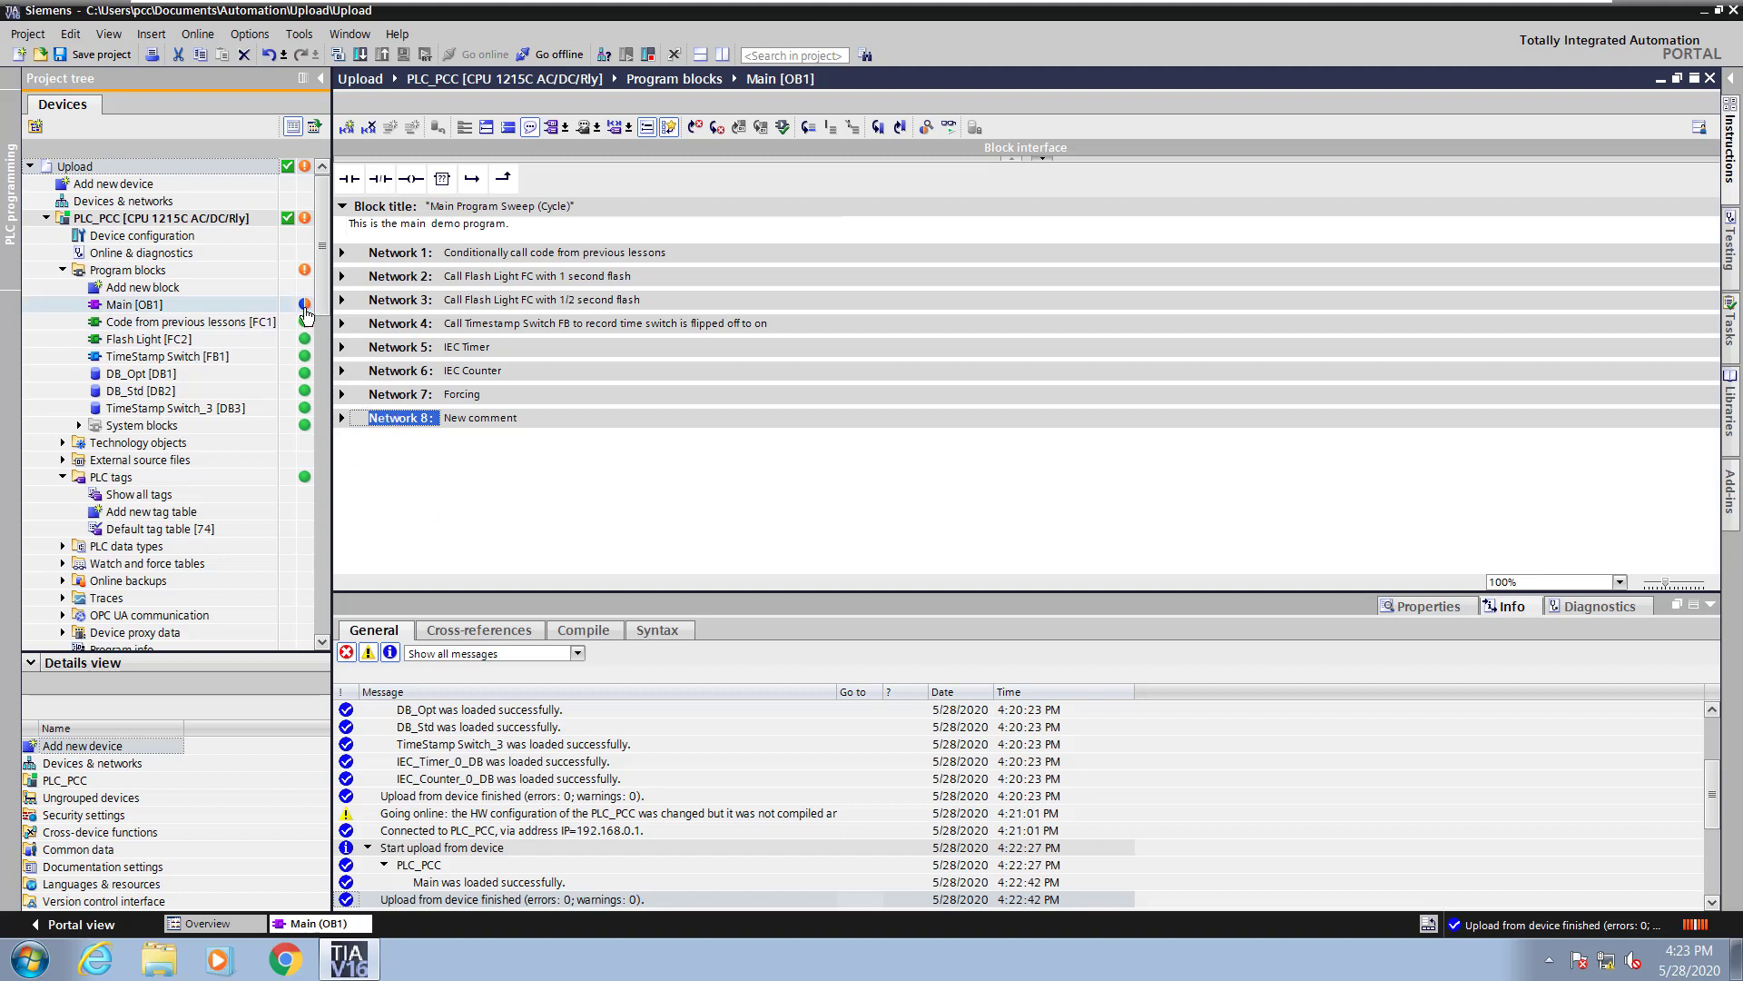
mouse_move(305, 315)
- Run Compare > Offline/online on PLC_PCC, filter to differences only and select Main [OB1]
click(82, 223)
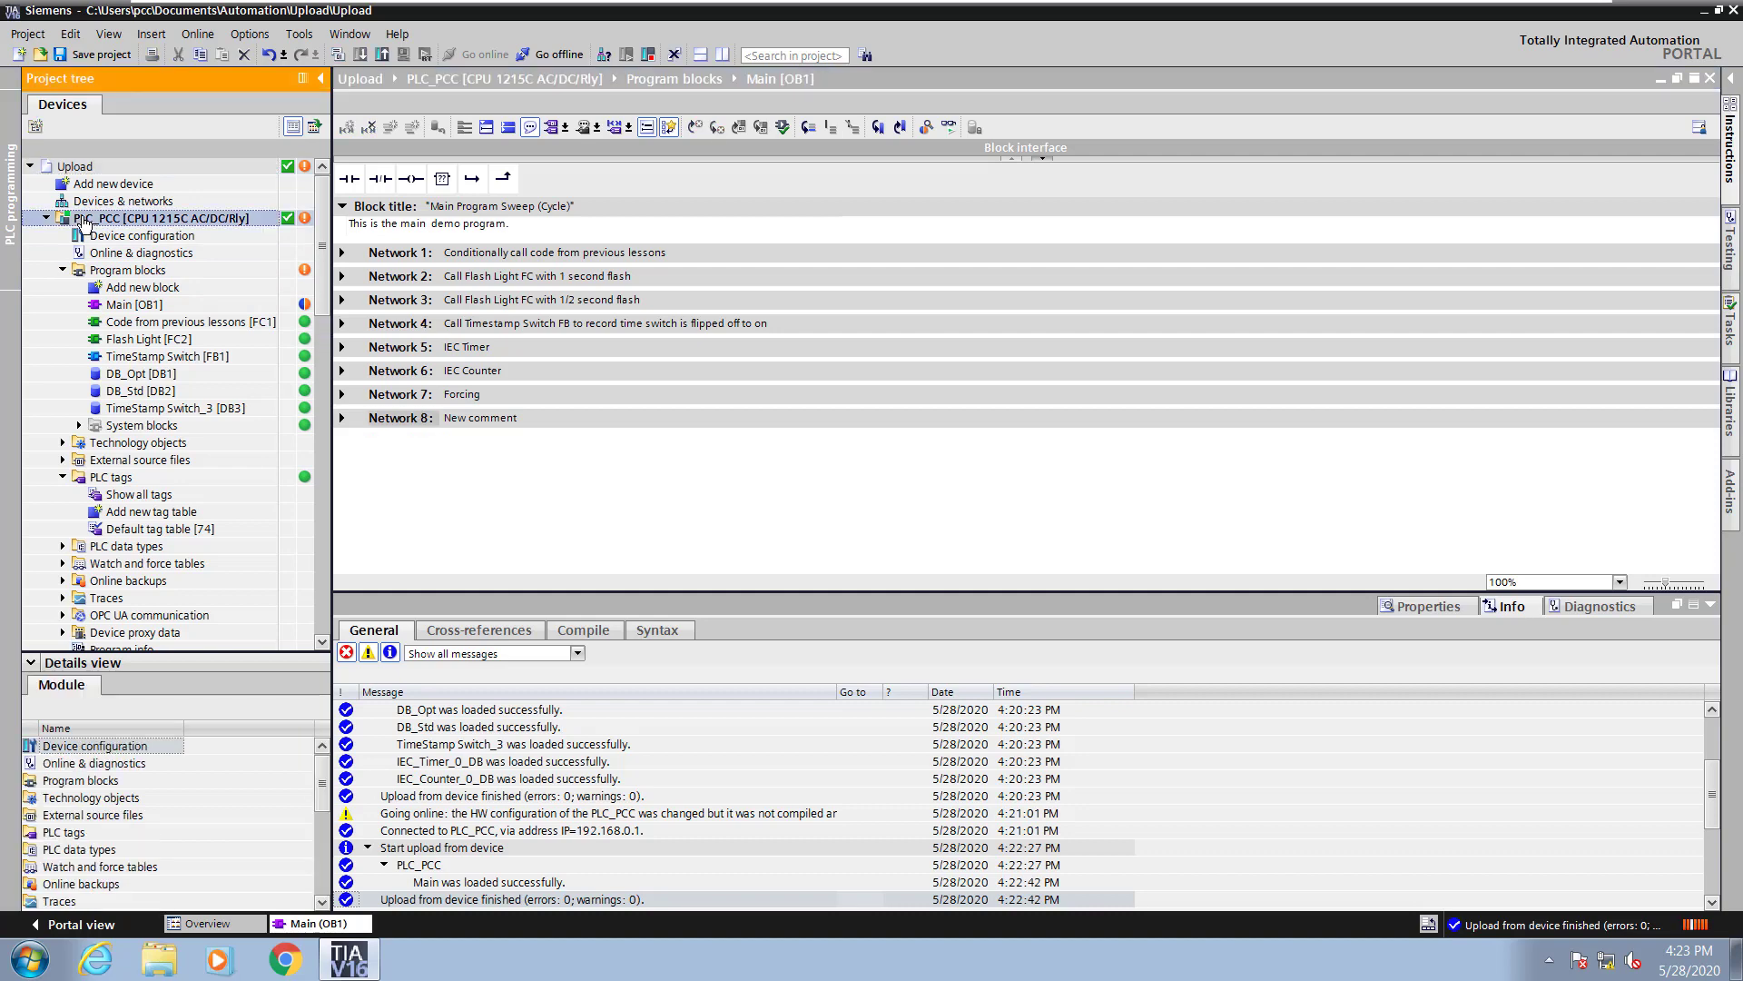
right_click(83, 222)
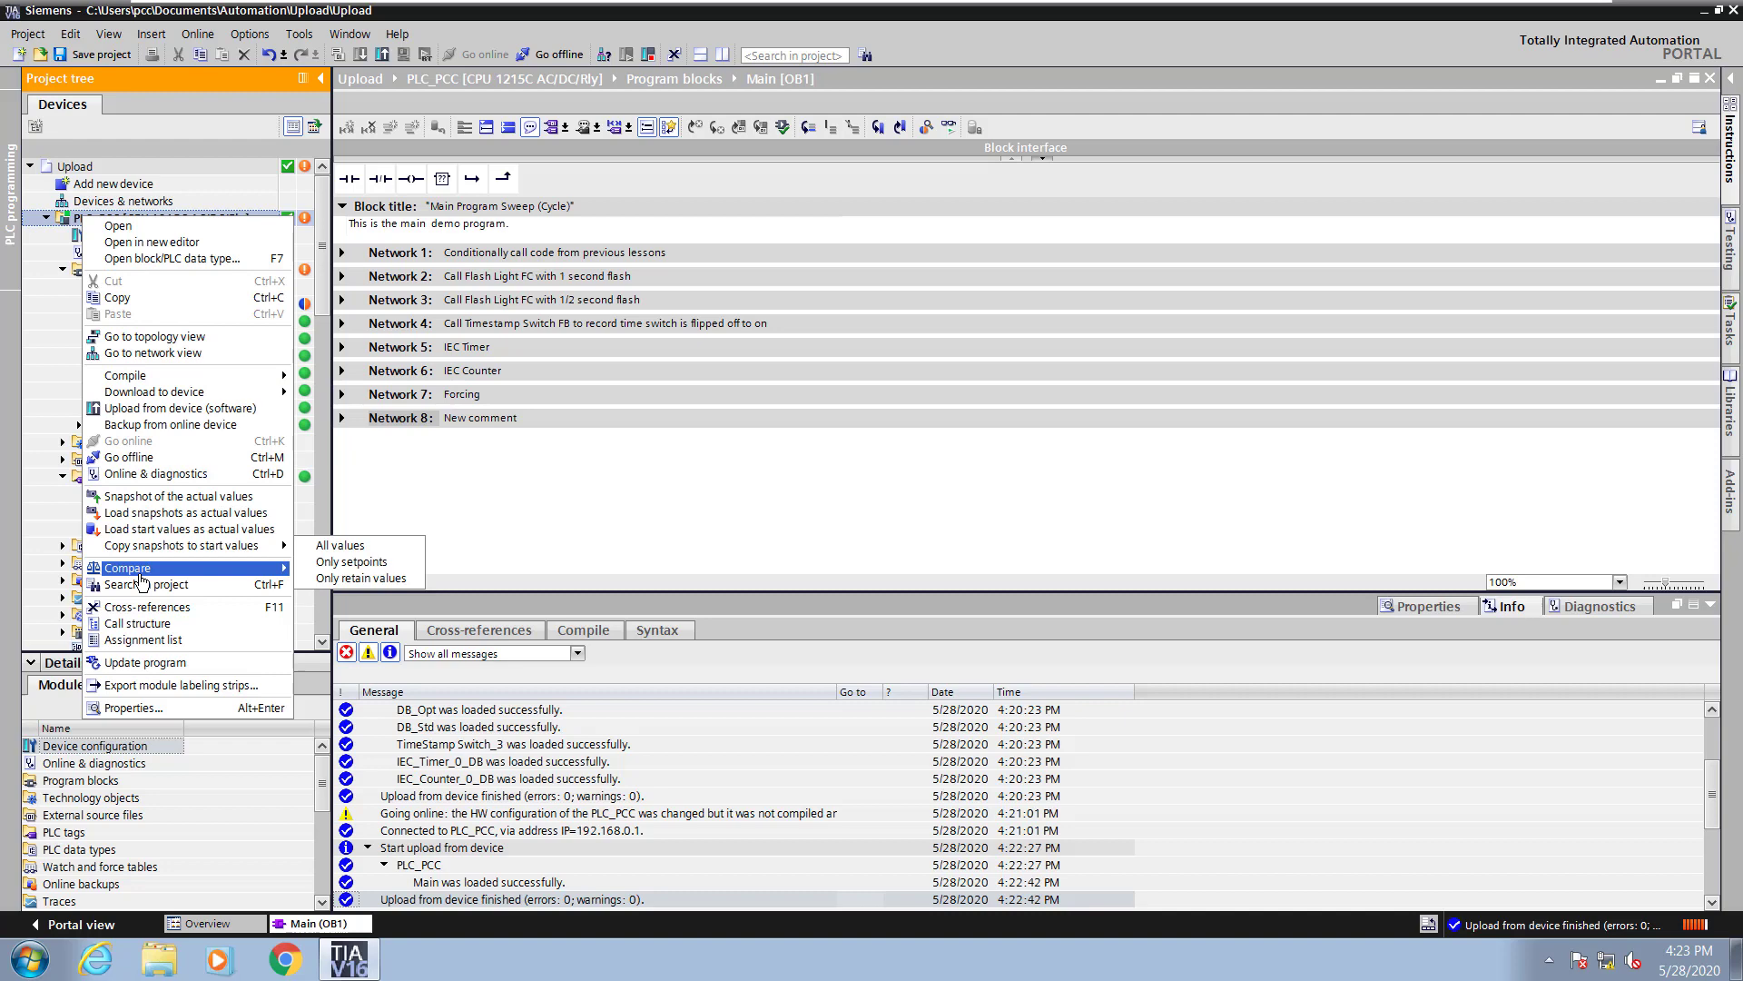
mouse_move(141, 572)
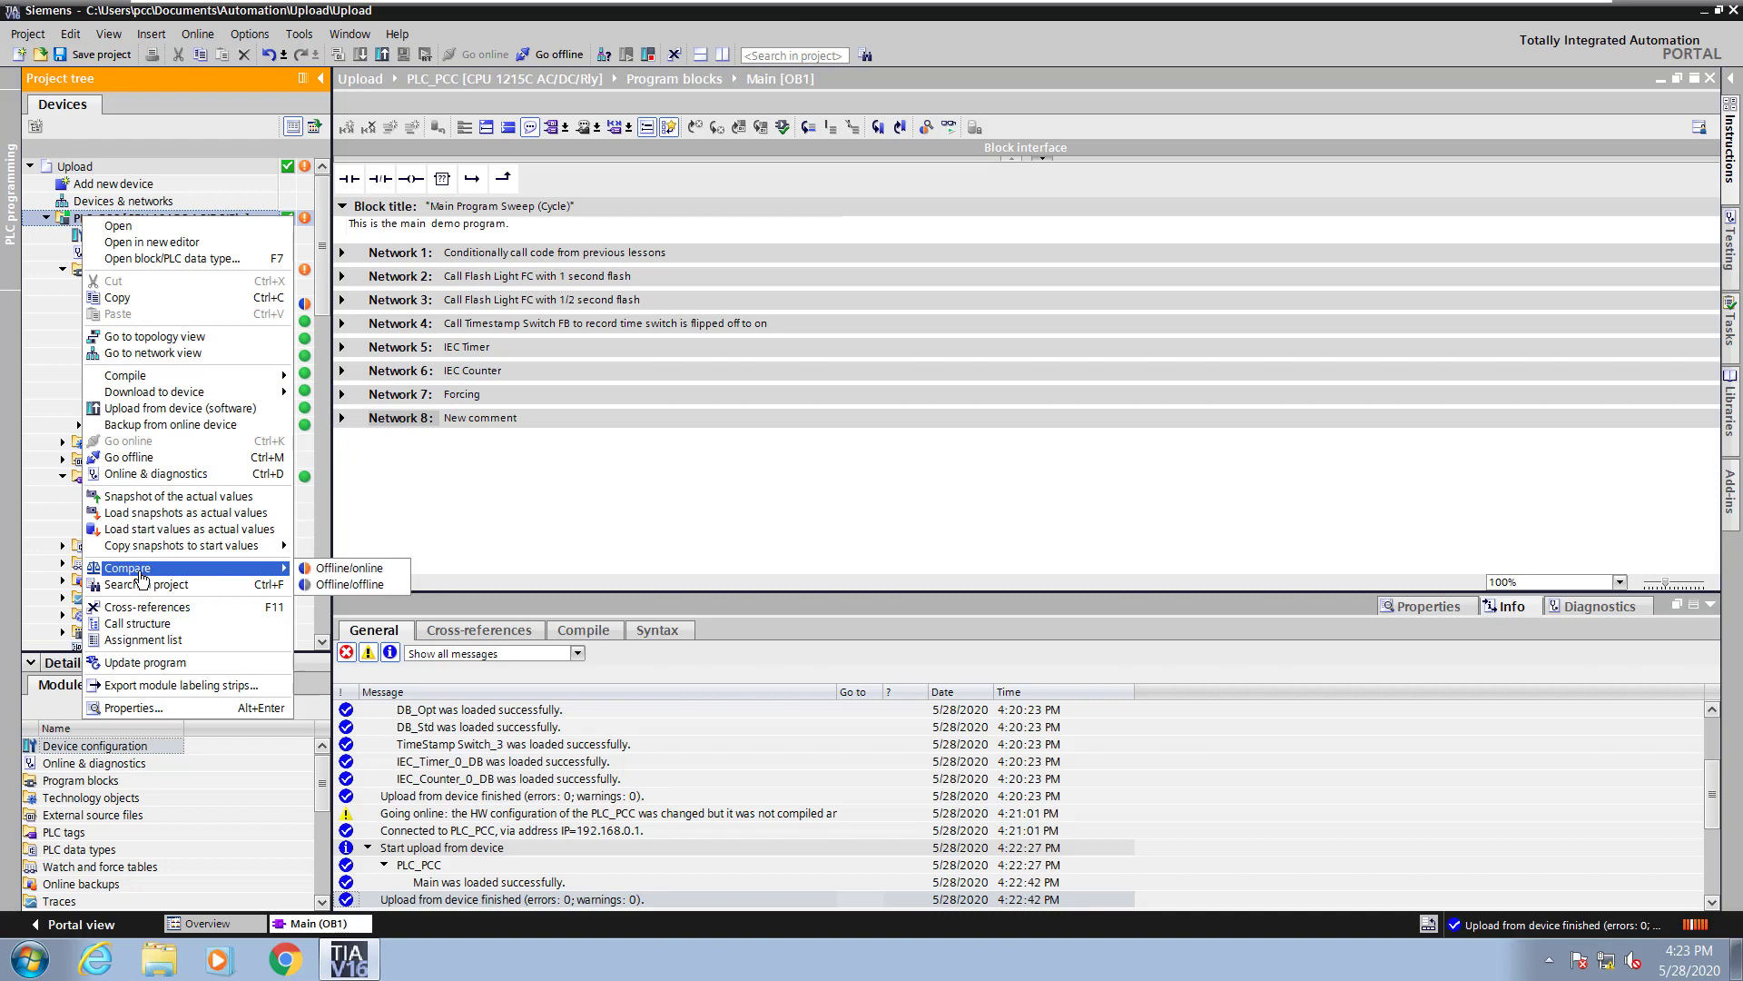
click(349, 568)
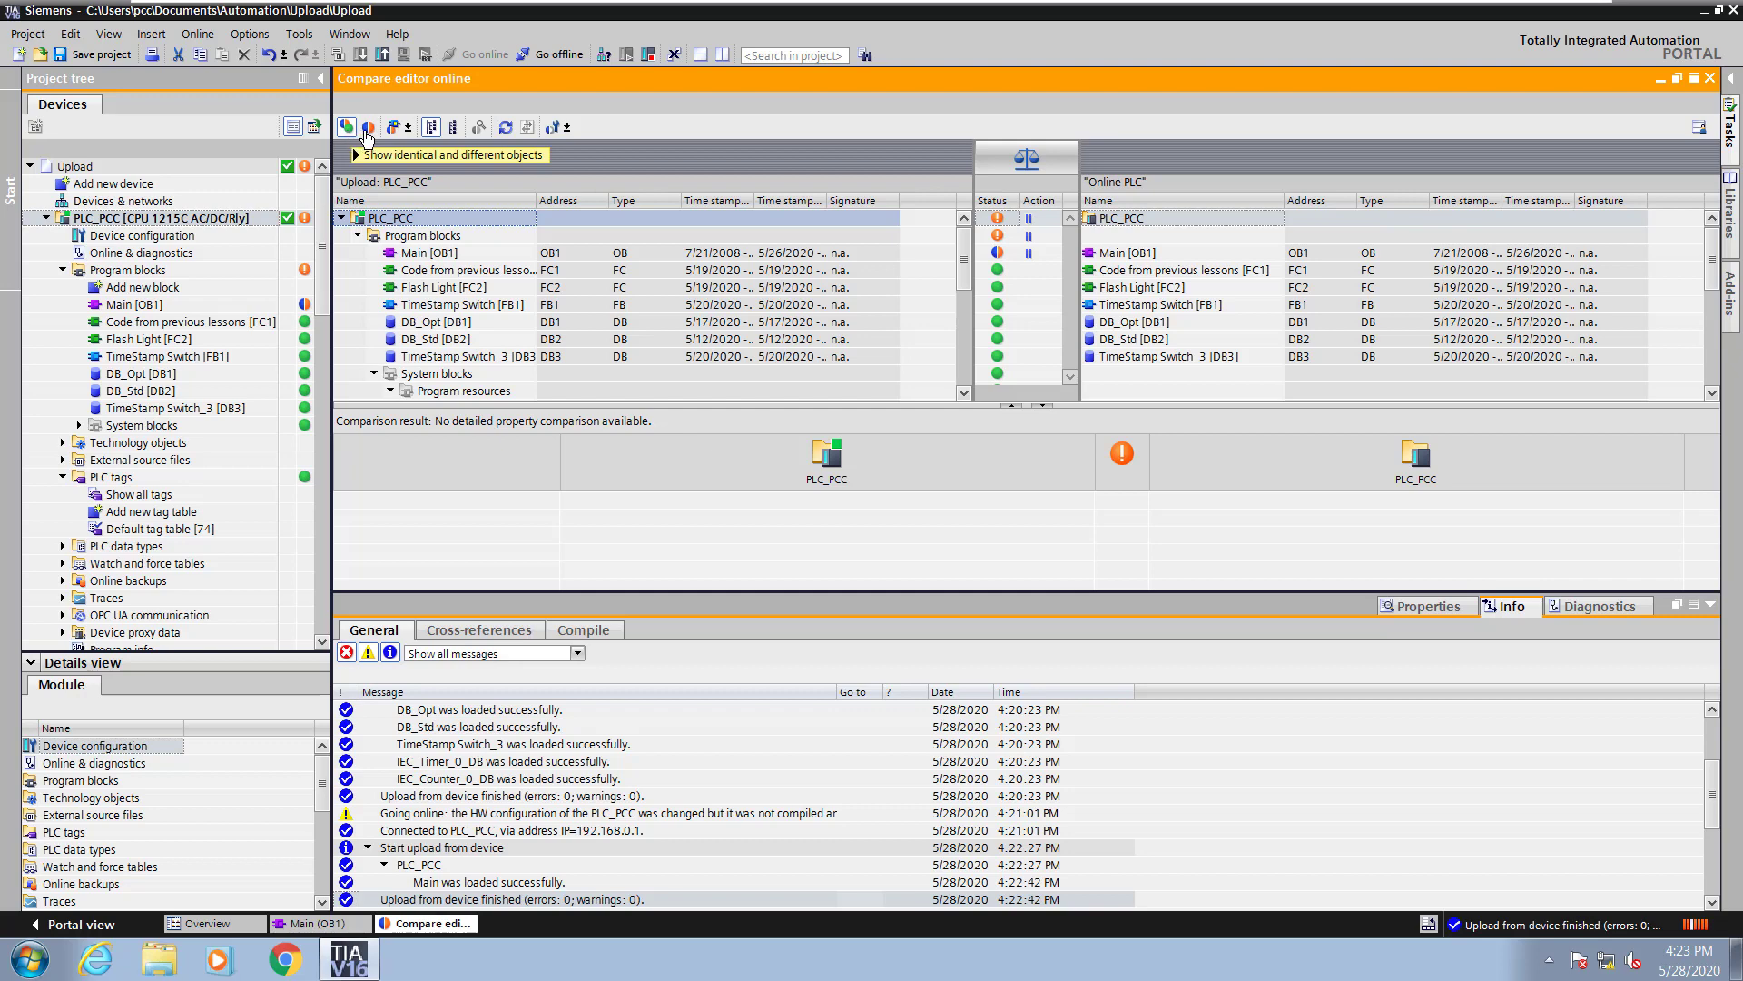
click(368, 128)
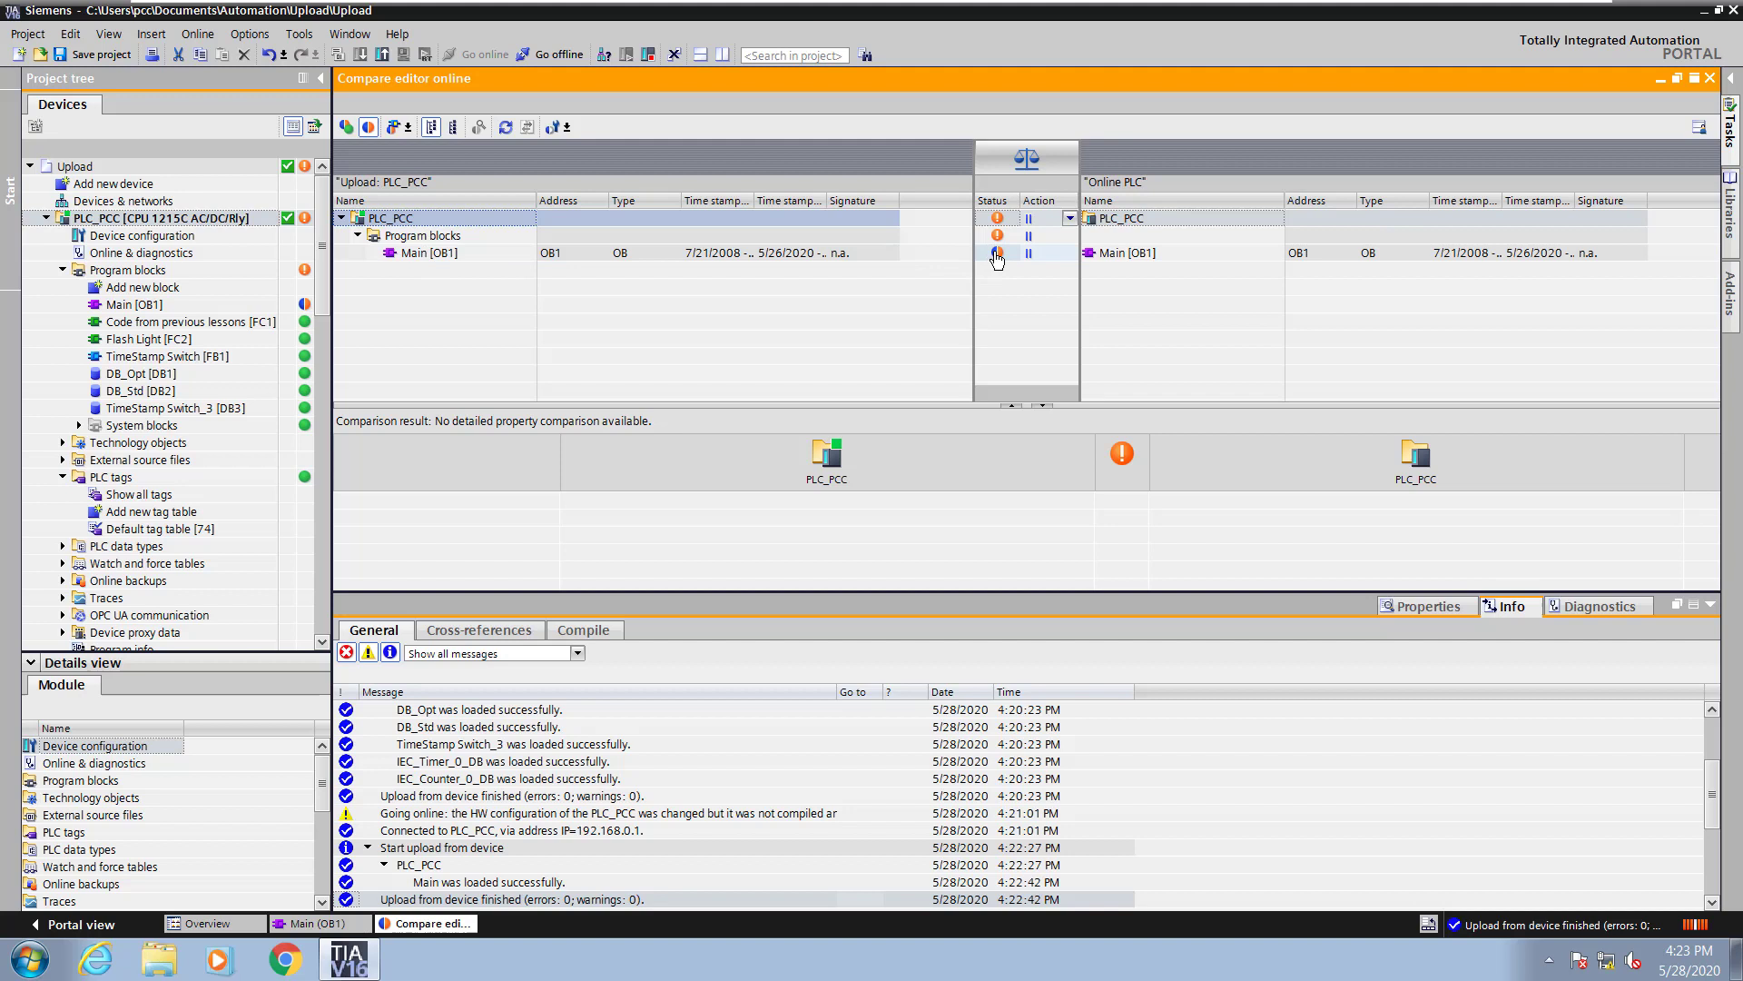
click(464, 258)
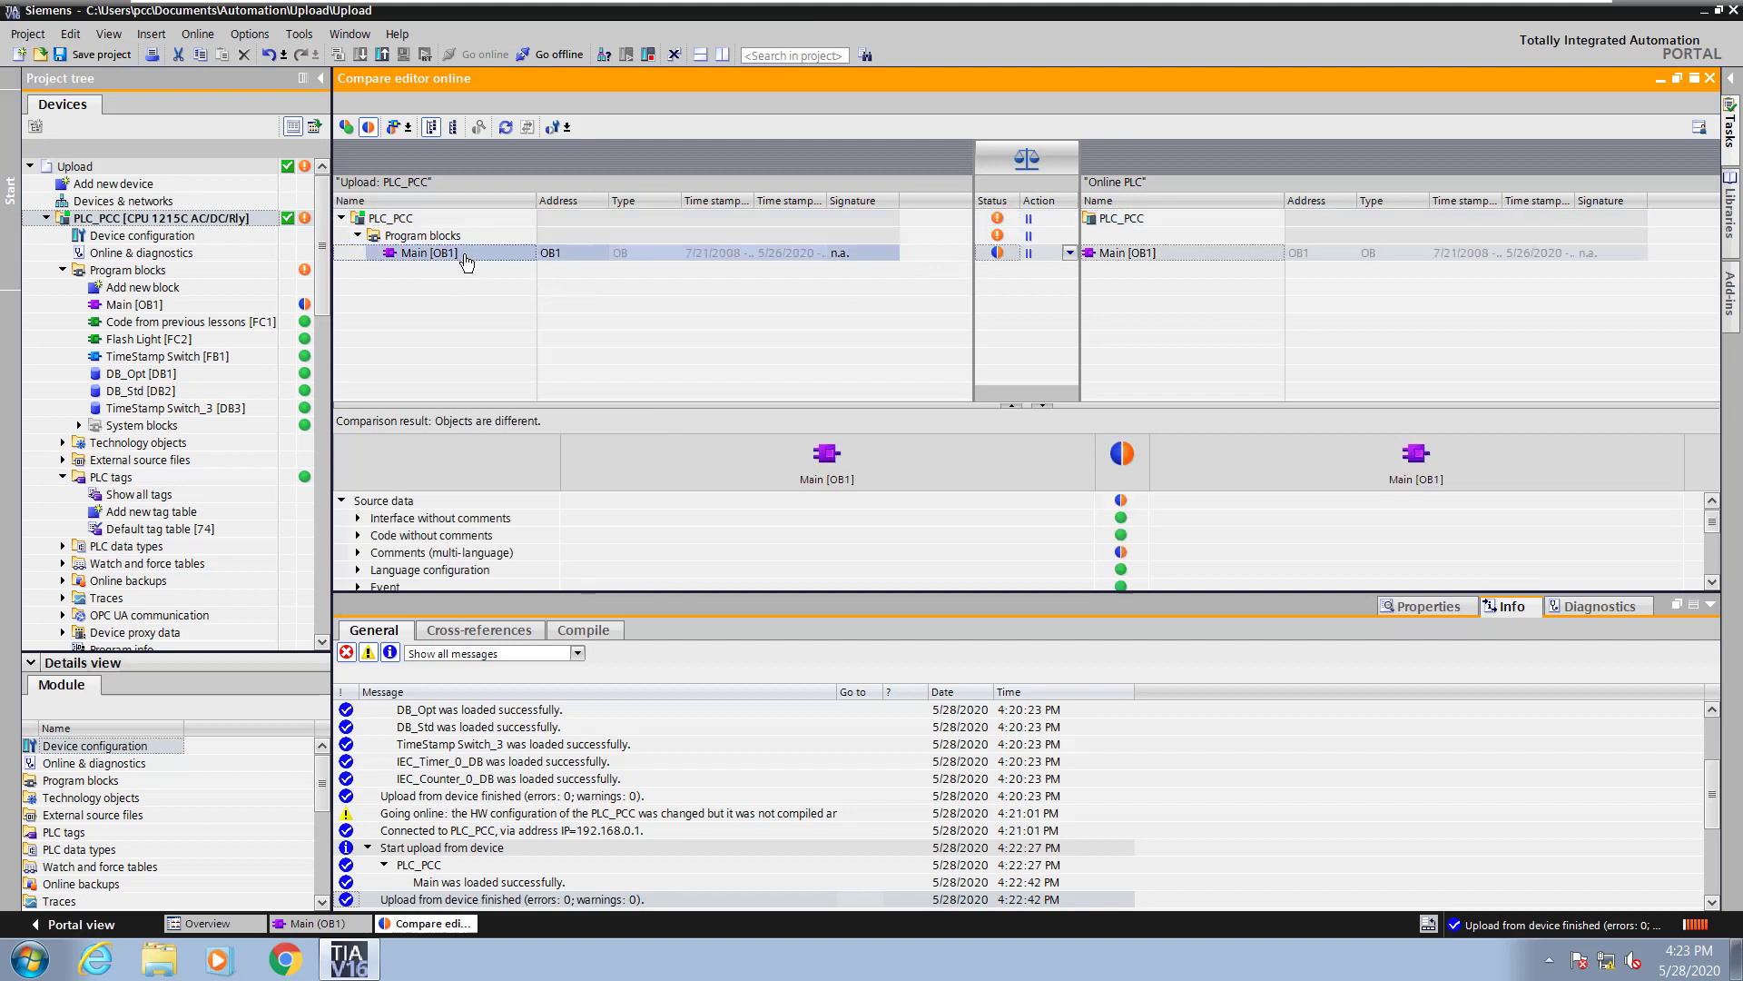
- Start a detailed comparison of Main [OB1], closing the open block when asked
right_click(464, 257)
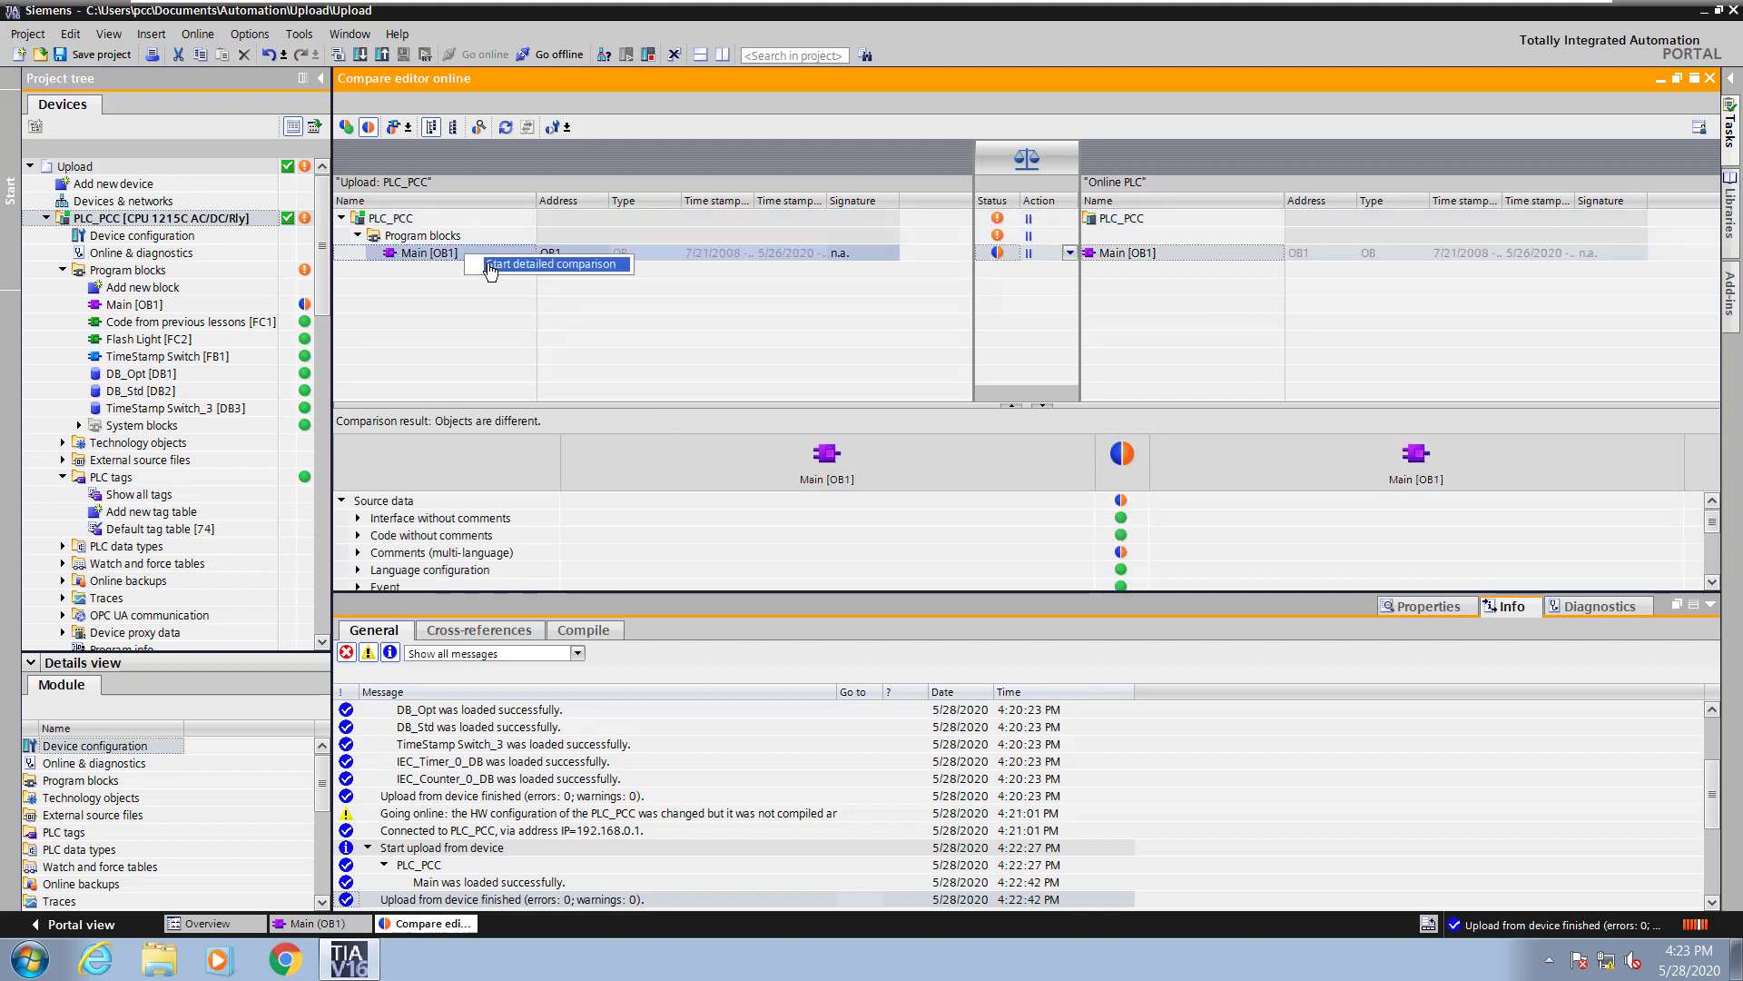
click(490, 266)
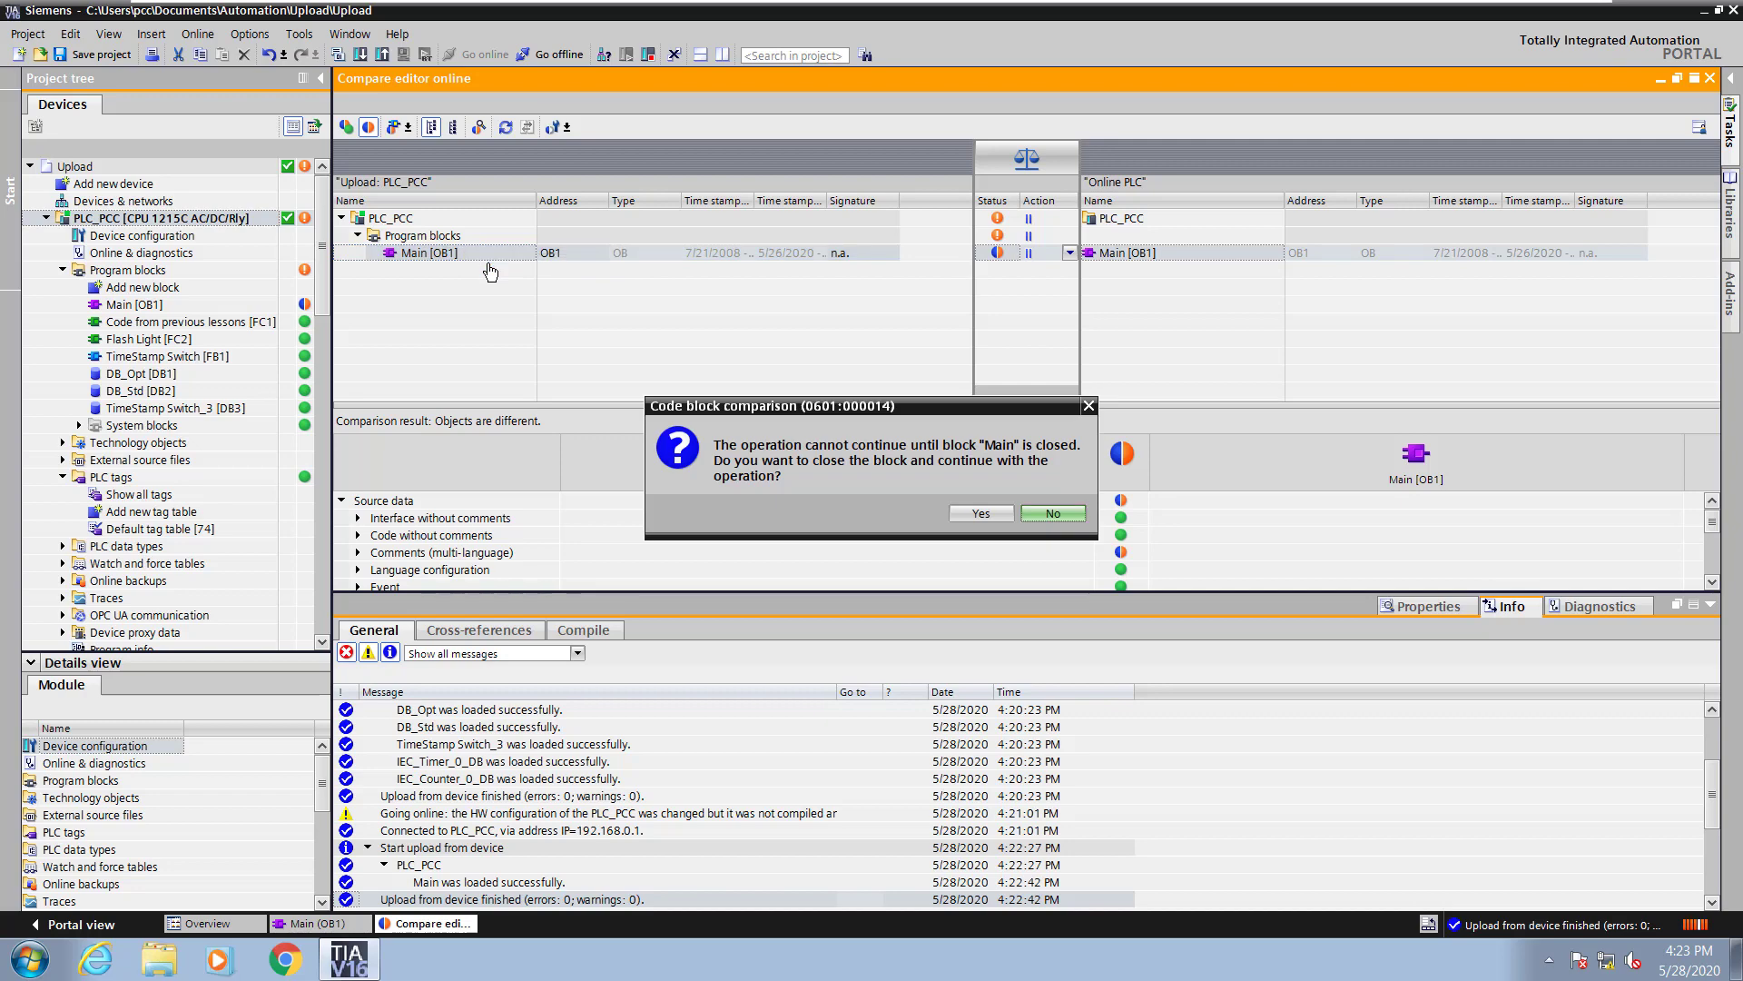
click(979, 514)
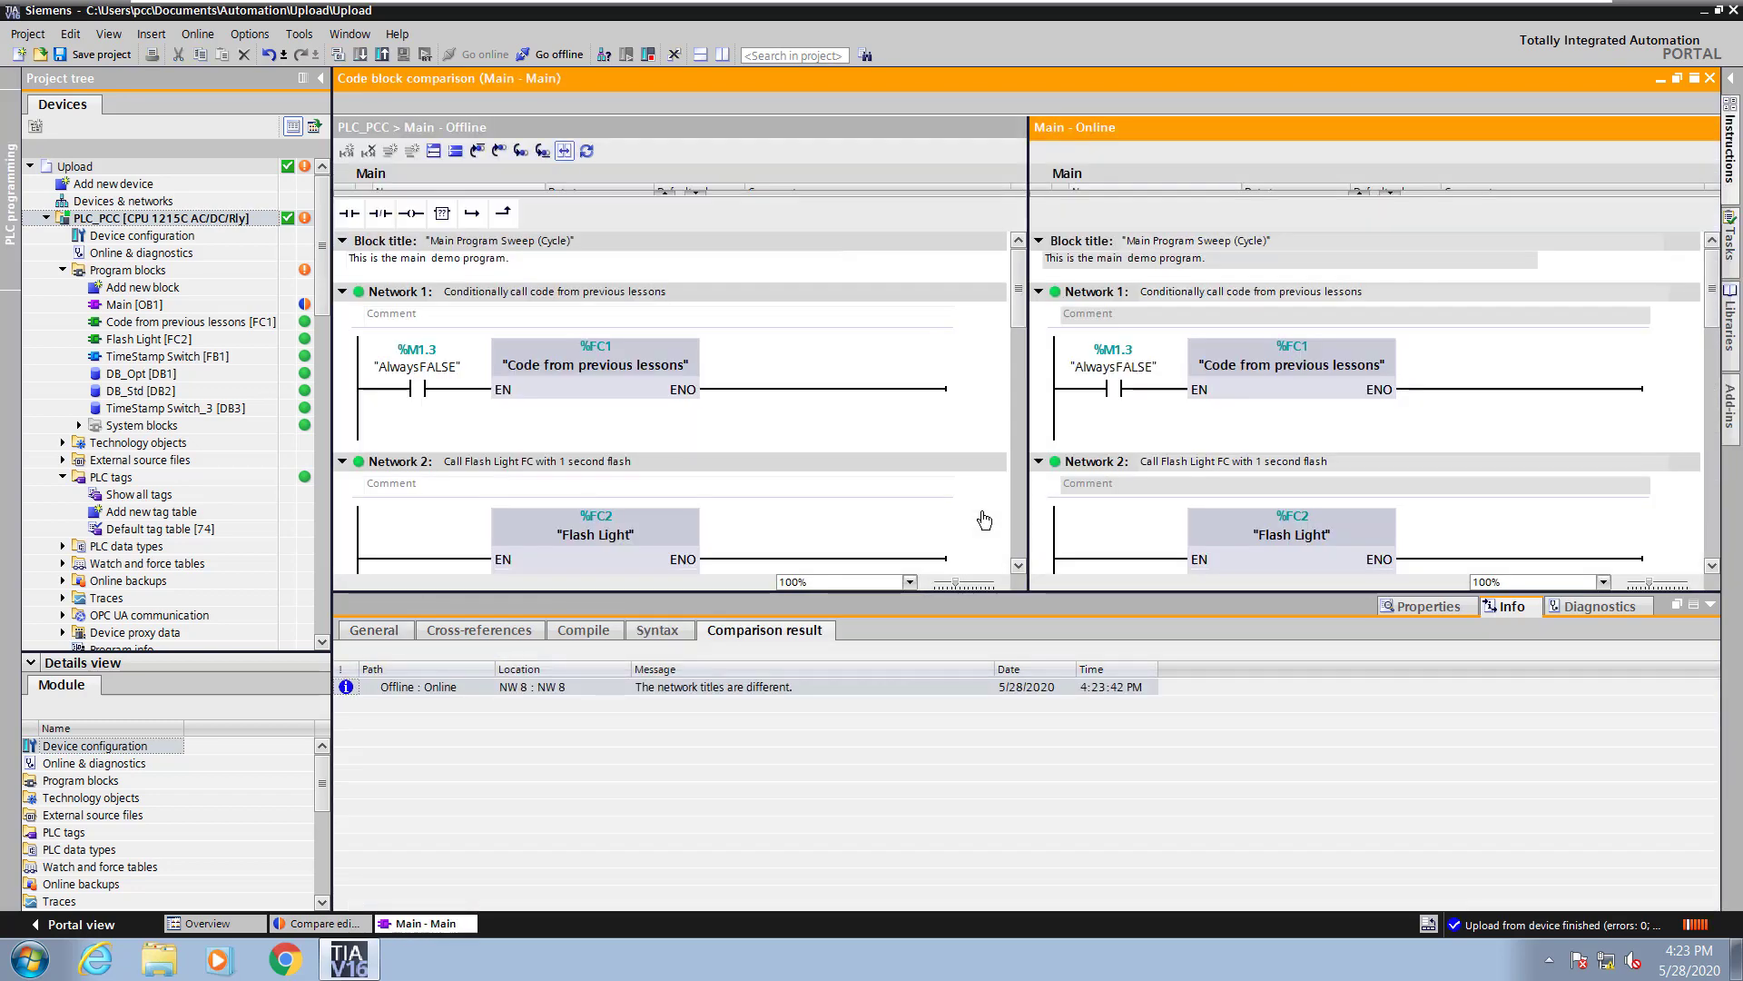
- Synchronize scrolling of the offline and online code and collapse all networks
click(564, 153)
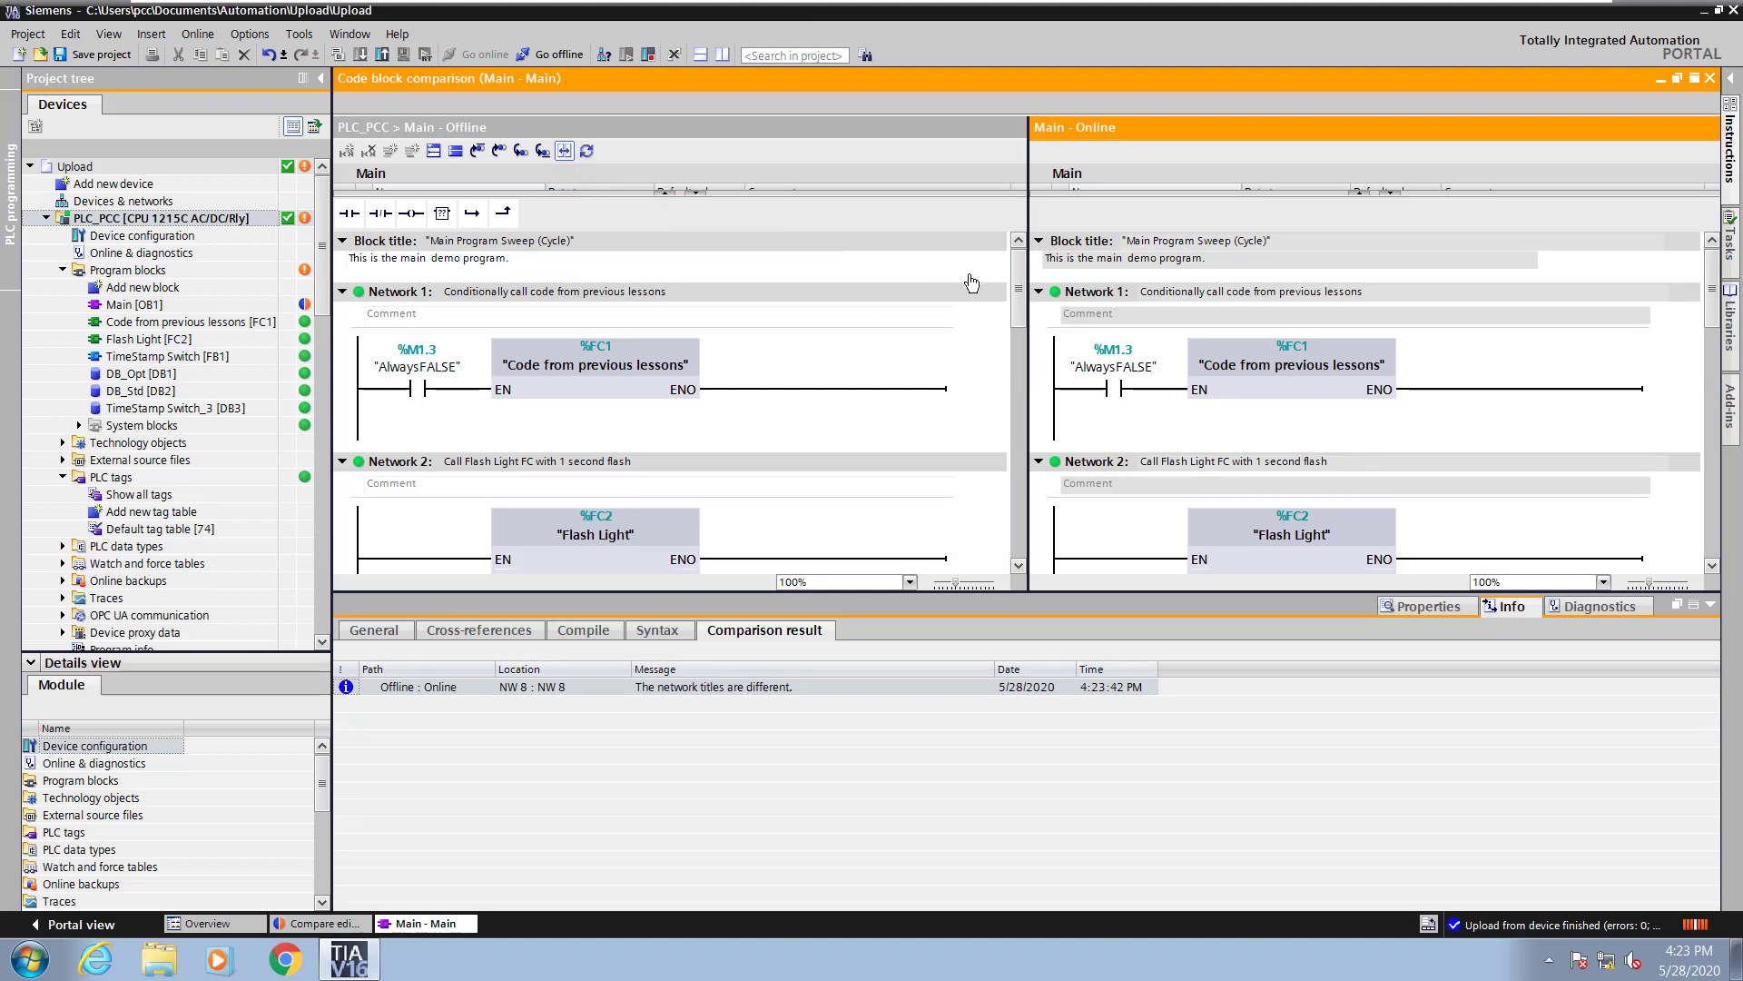
drag(1018, 283, 1001, 527)
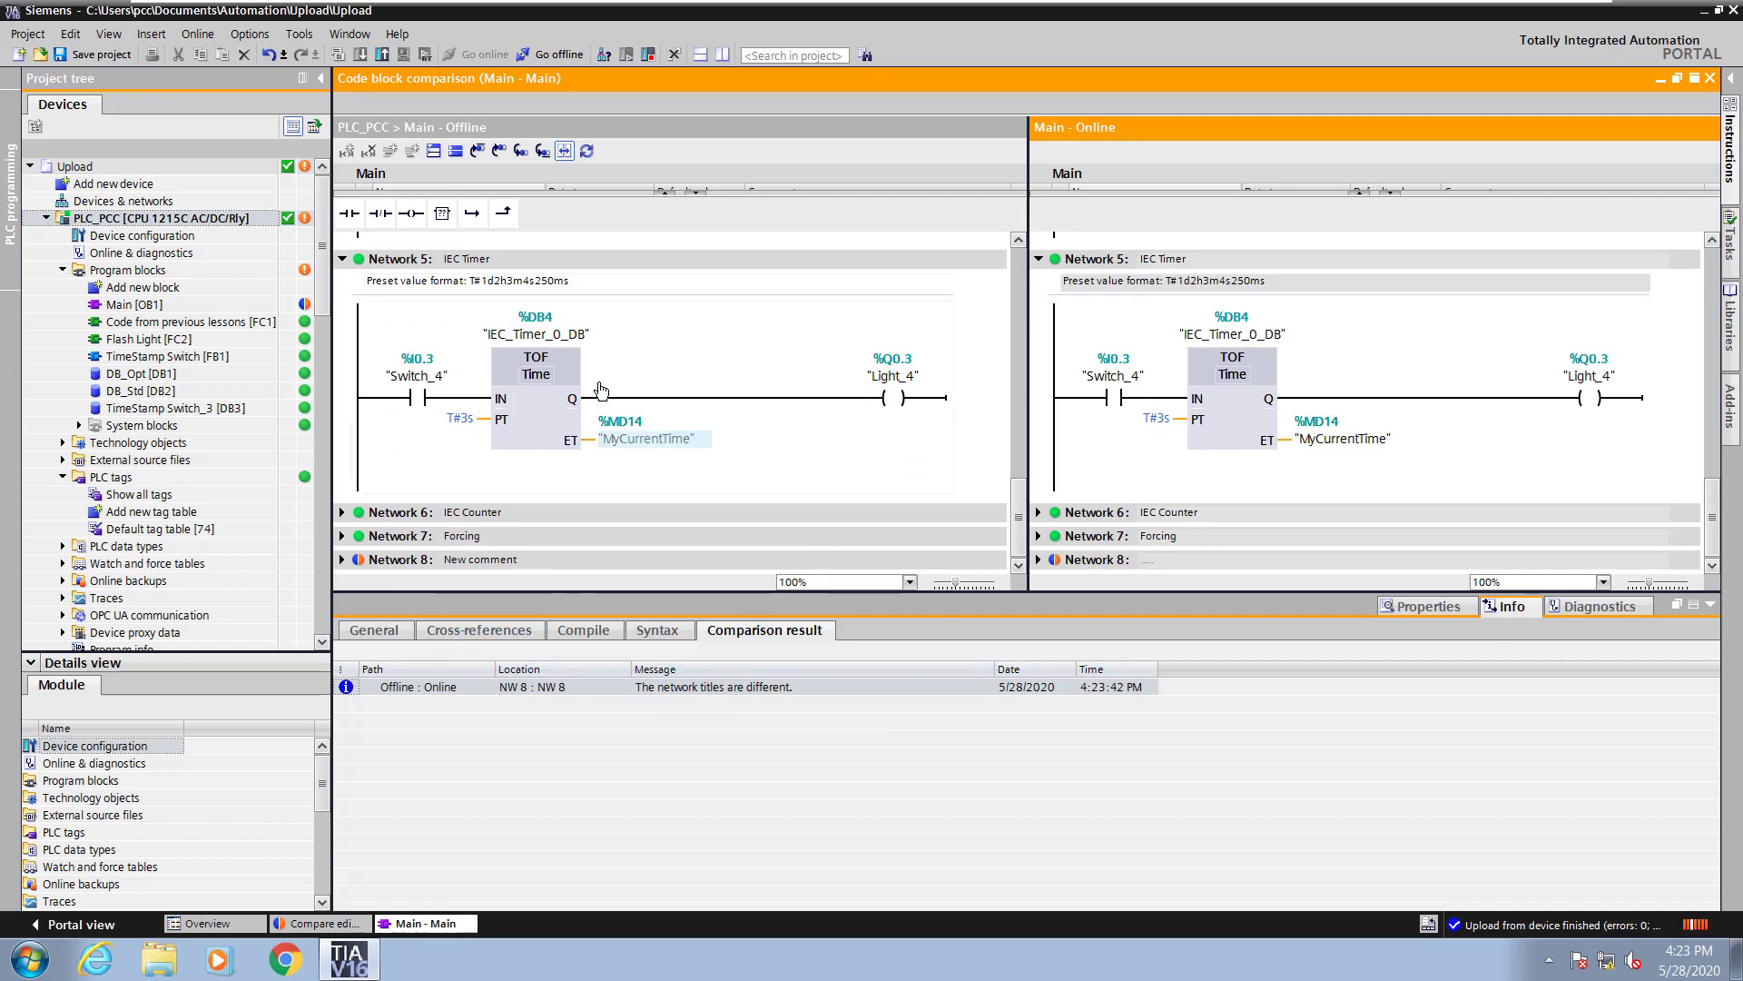
click(455, 150)
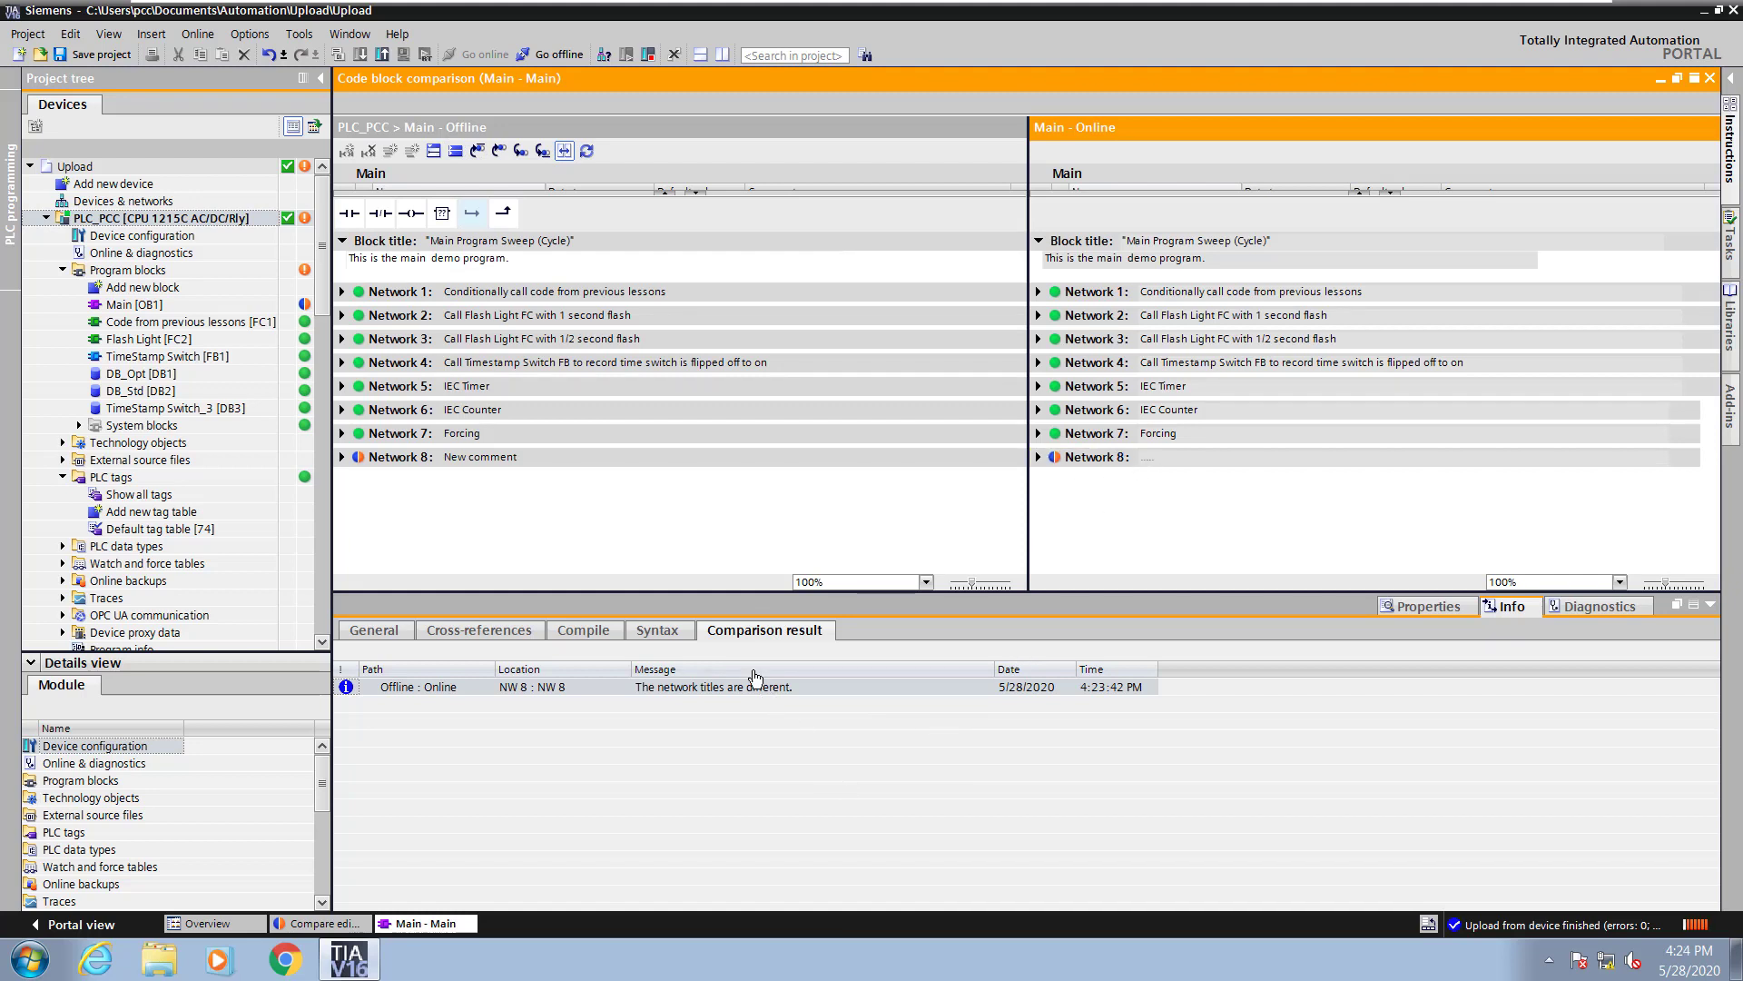
- Undo the 'New comment' title on Network 8 and confirm its title is now empty
click(269, 56)
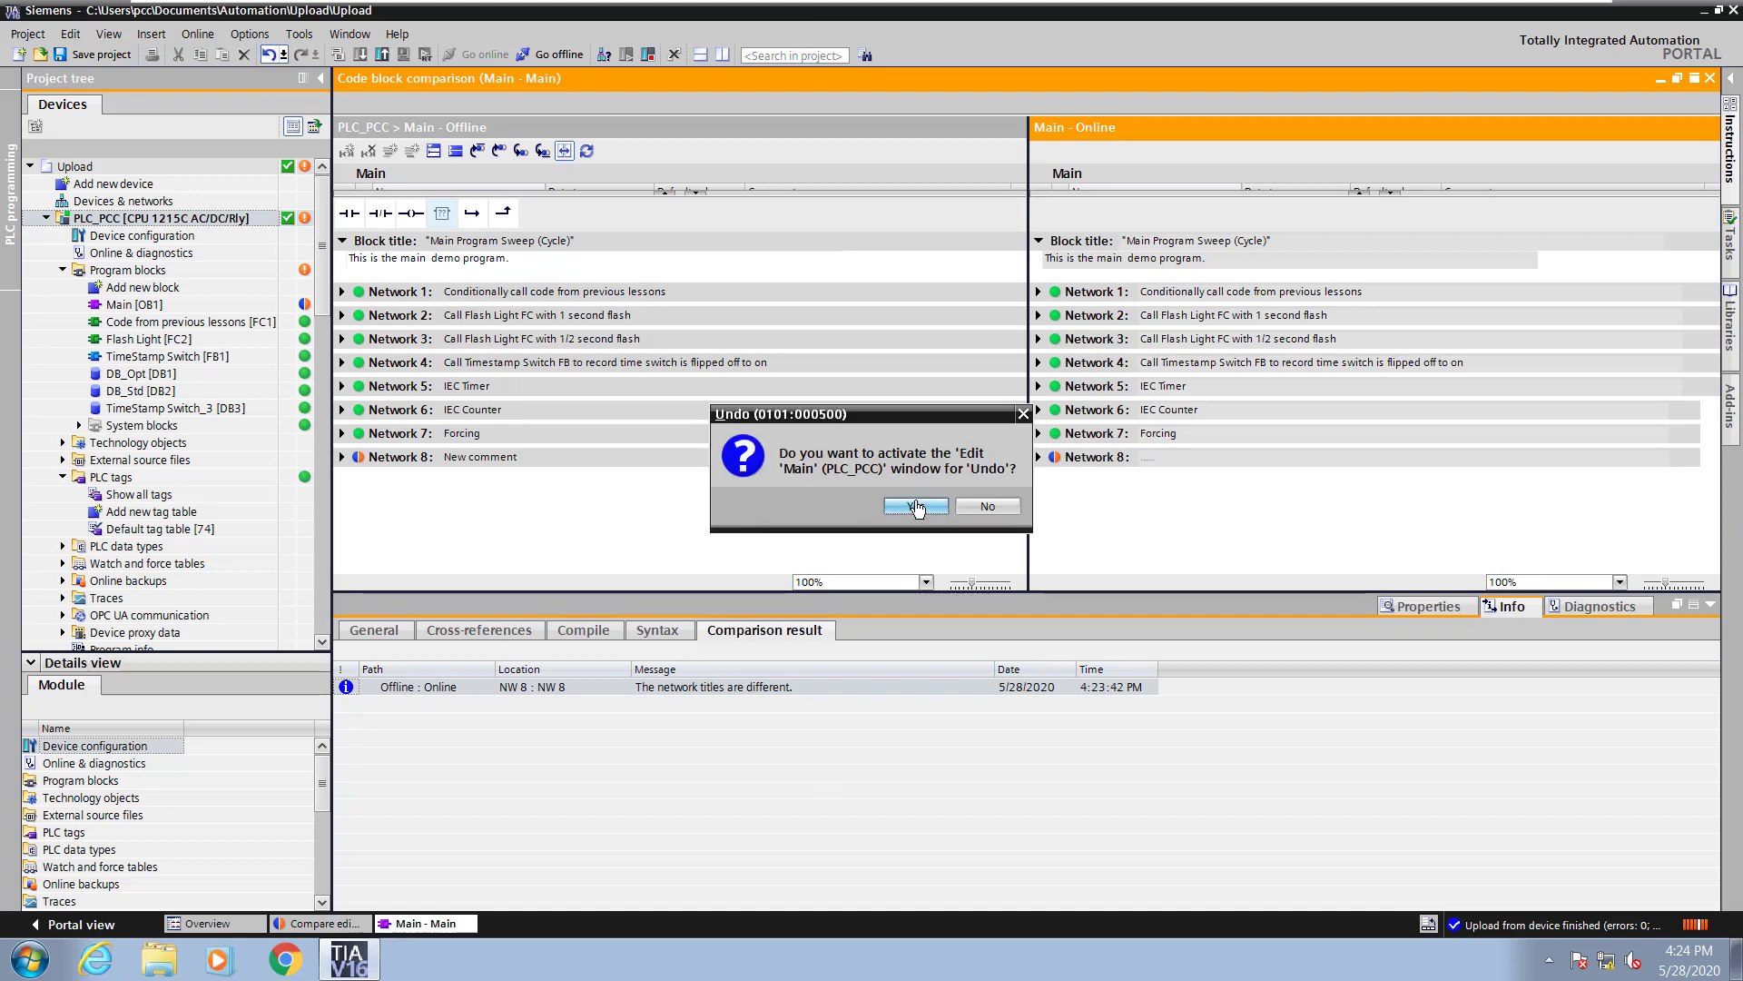
click(915, 505)
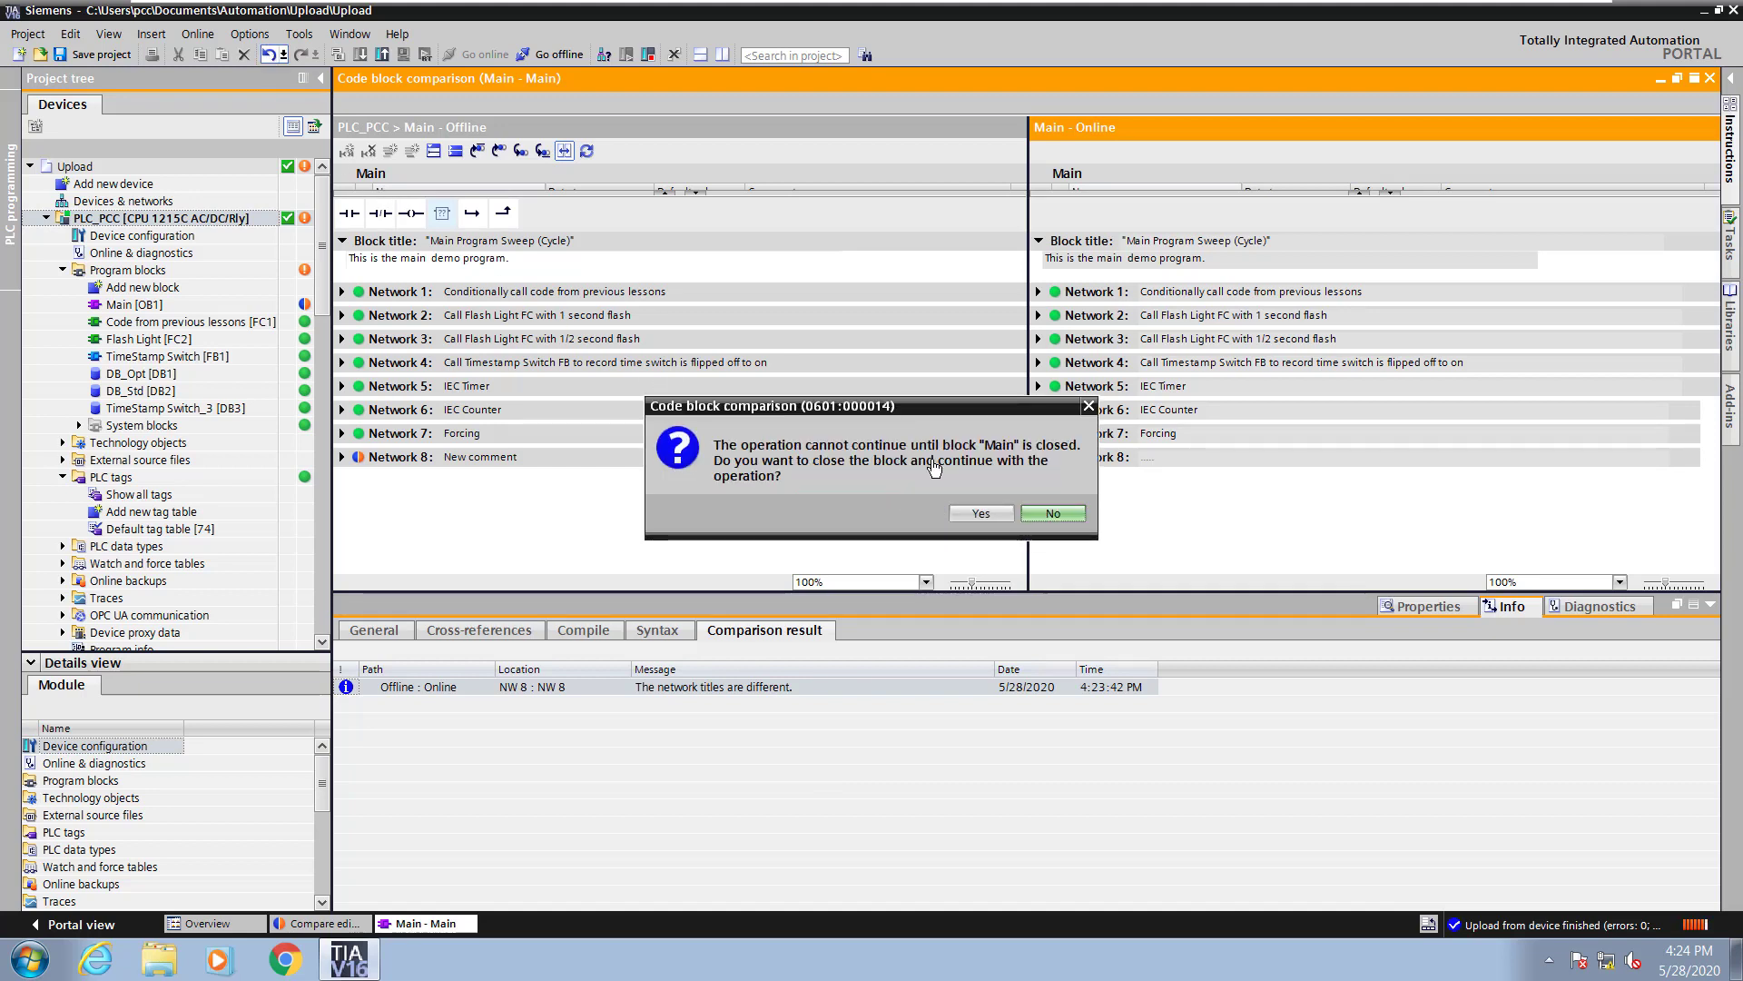
click(981, 514)
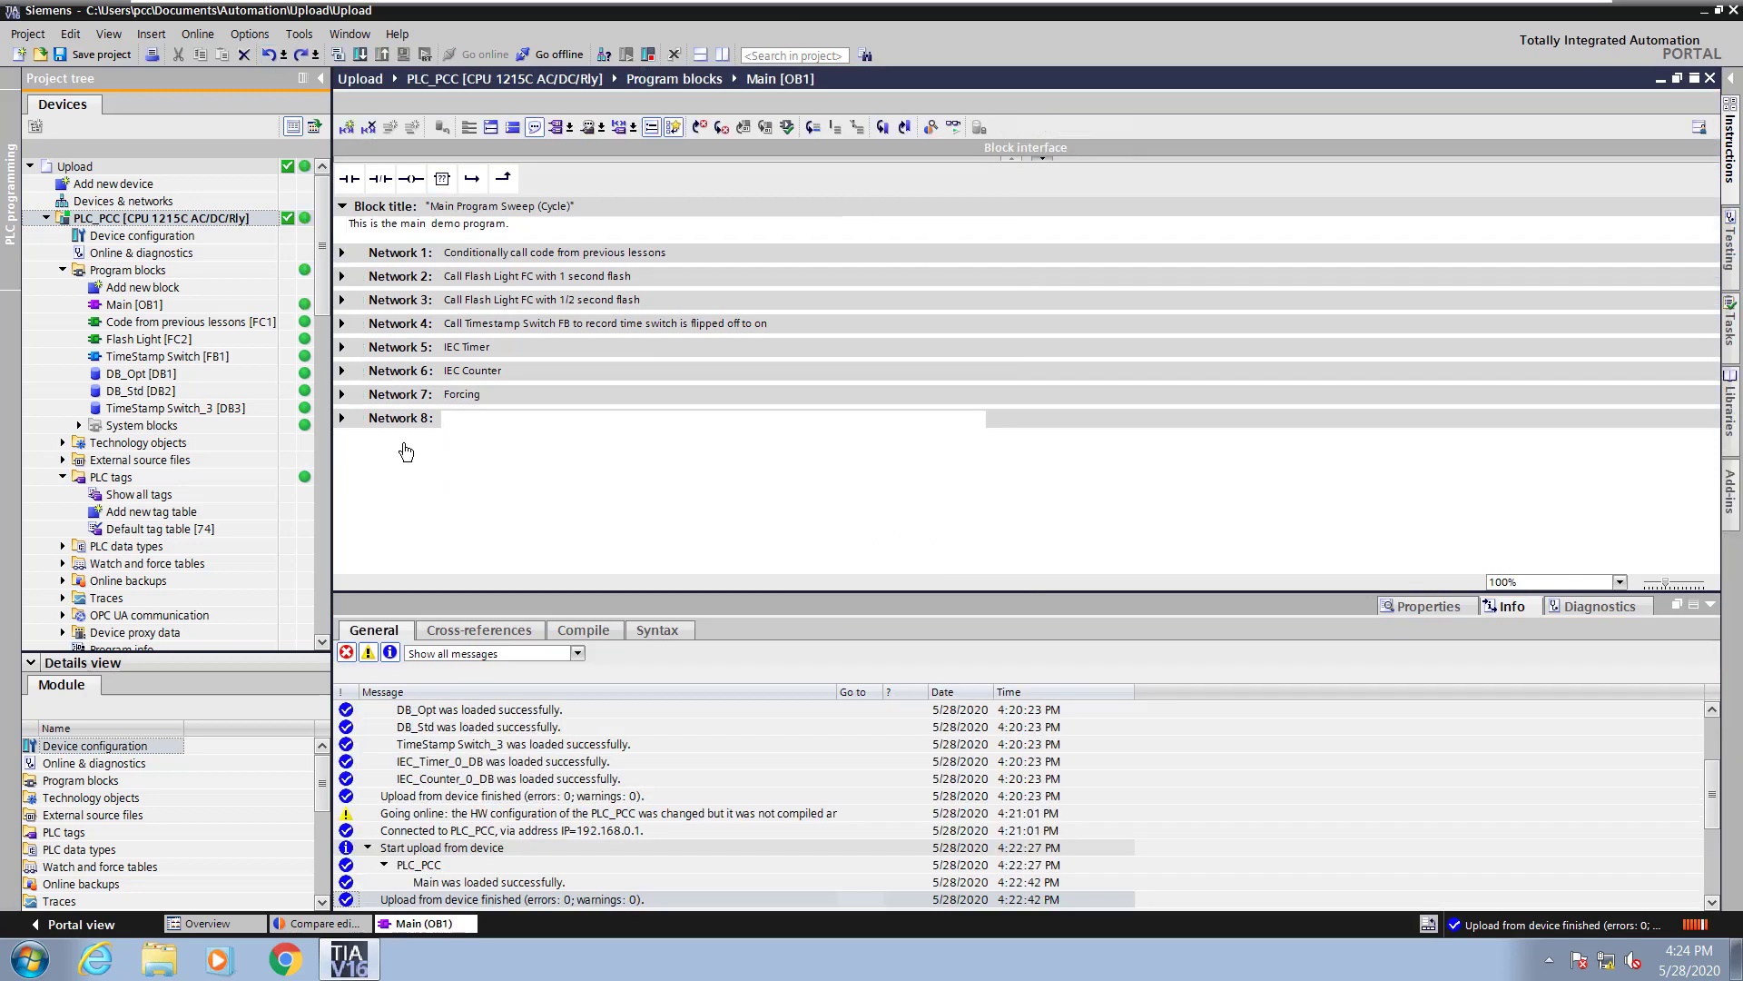
click(400, 421)
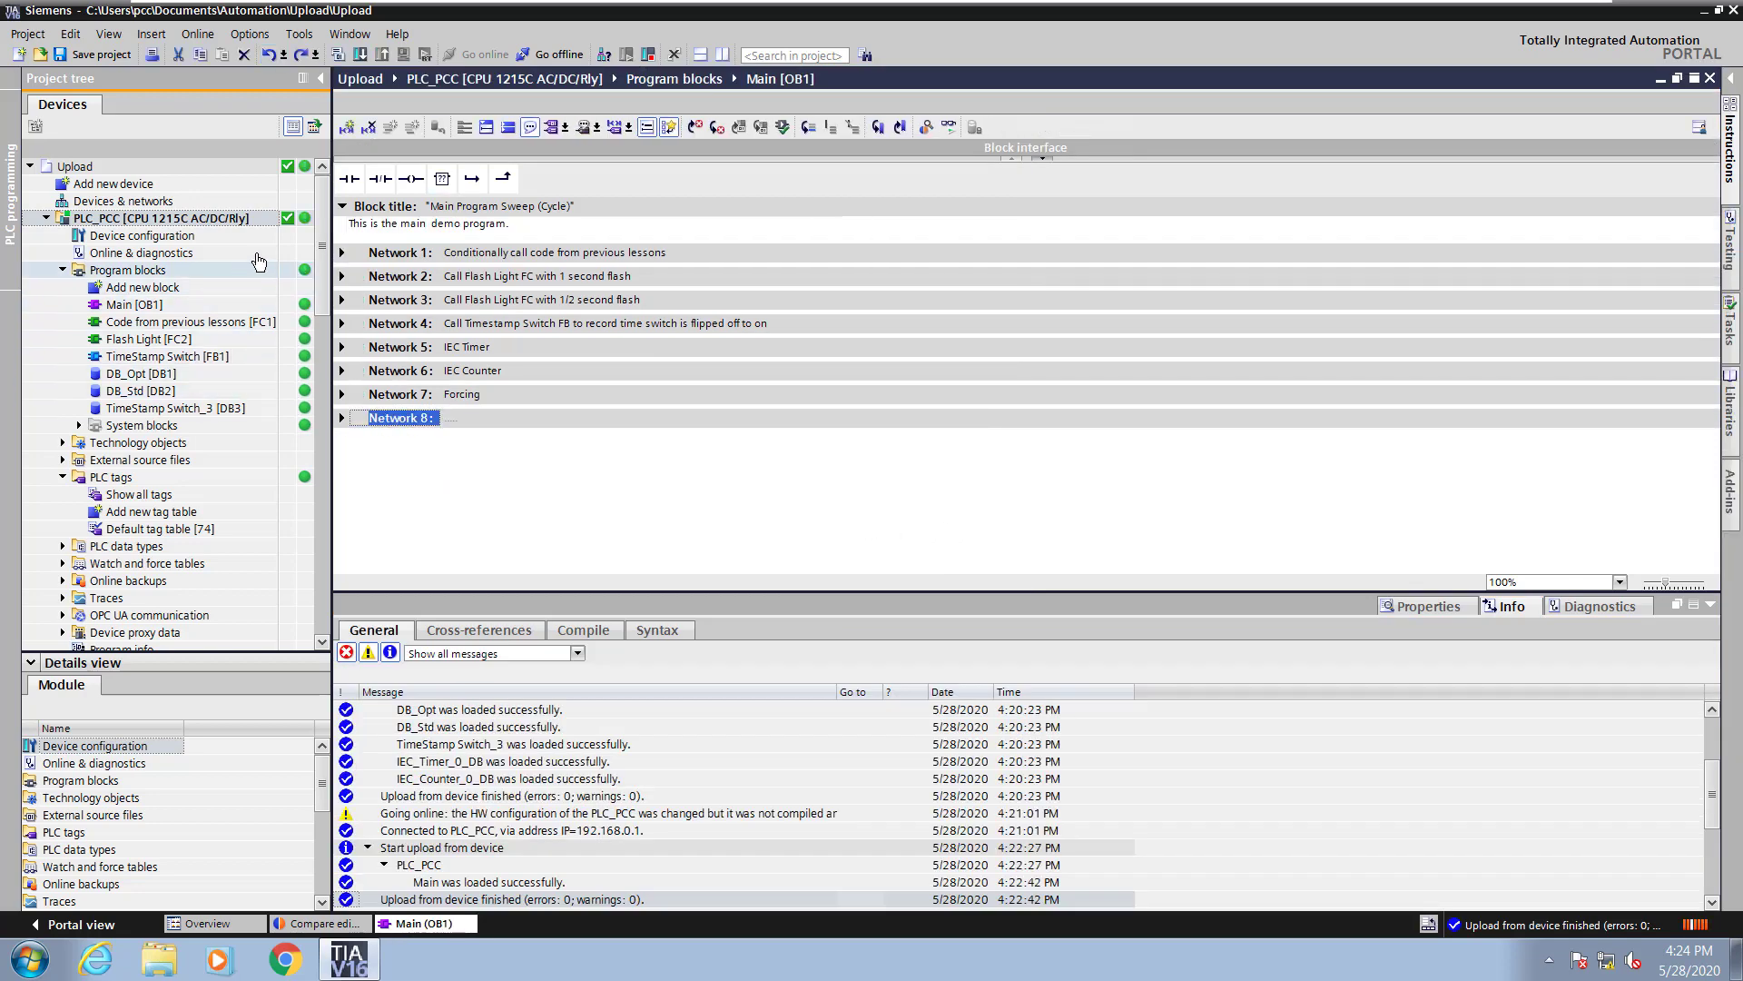